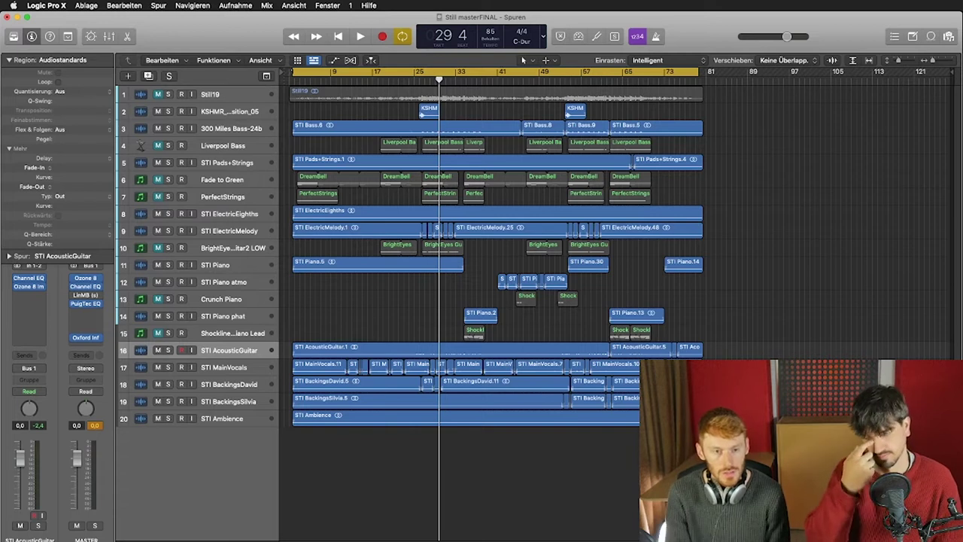
Solo the STI AcousticGuitar track and listen to it from near the beginning of the song, stopping around bar 6
left_click(168, 350)
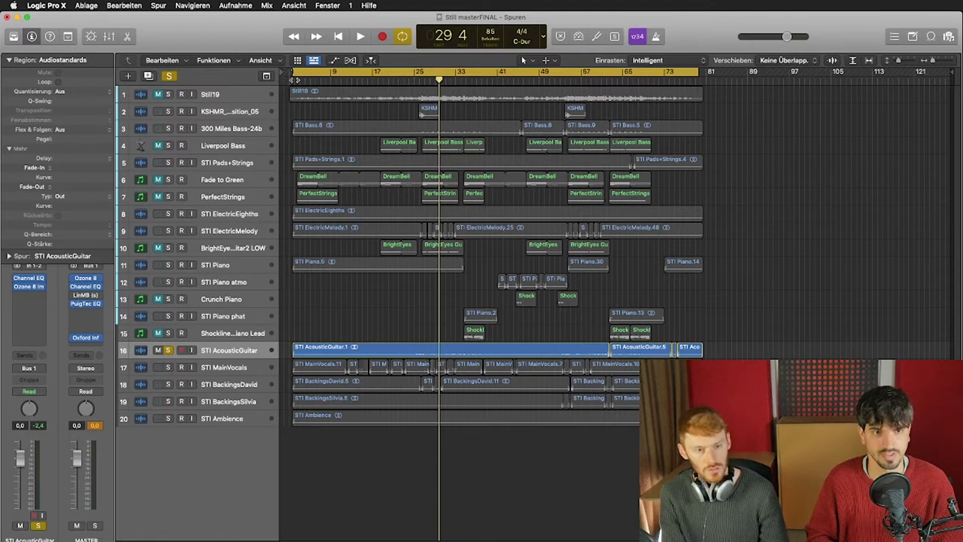
left_click(297, 80)
key("space")
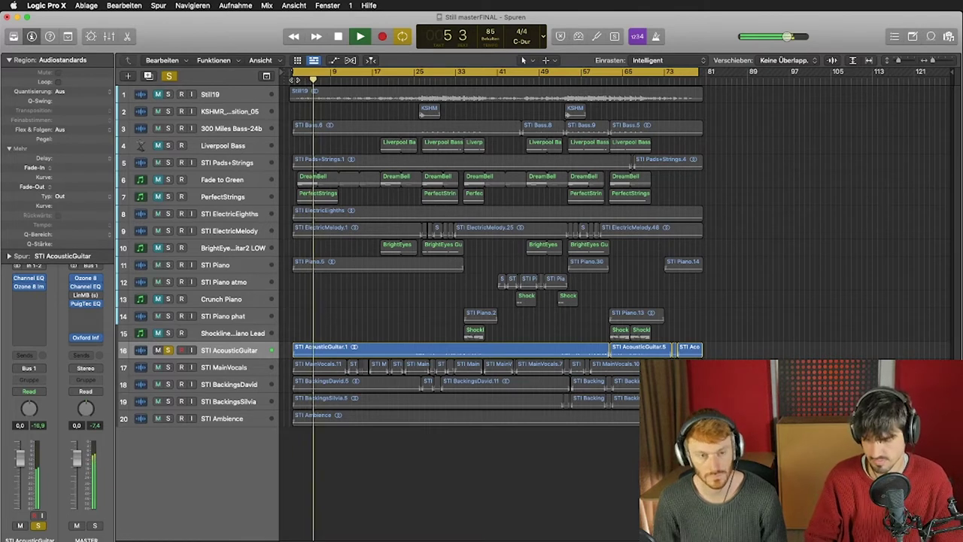
key("space")
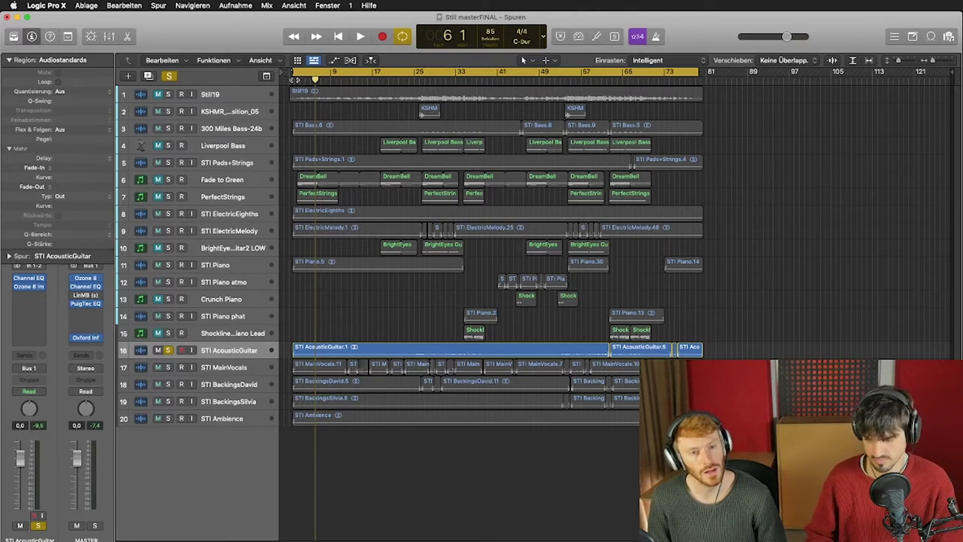
Enlarge the tracks, then inspect the Ozone 8 Imager settings on the STI AcousticGuitar track and close the plug-in
key("super+Down")
key("super+Down")
key("super+Down")
key("super+Down")
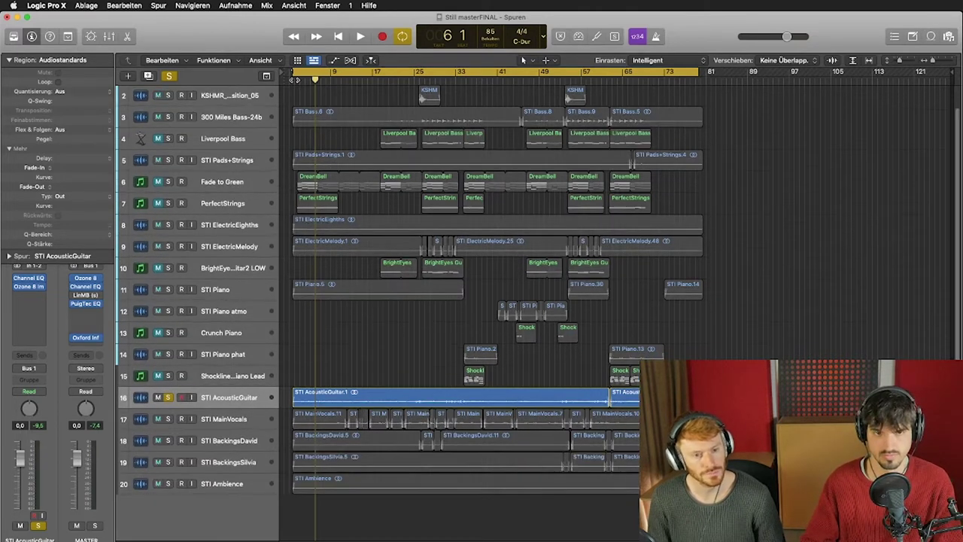
key("super+Down")
key("super+Right")
key("super+Right")
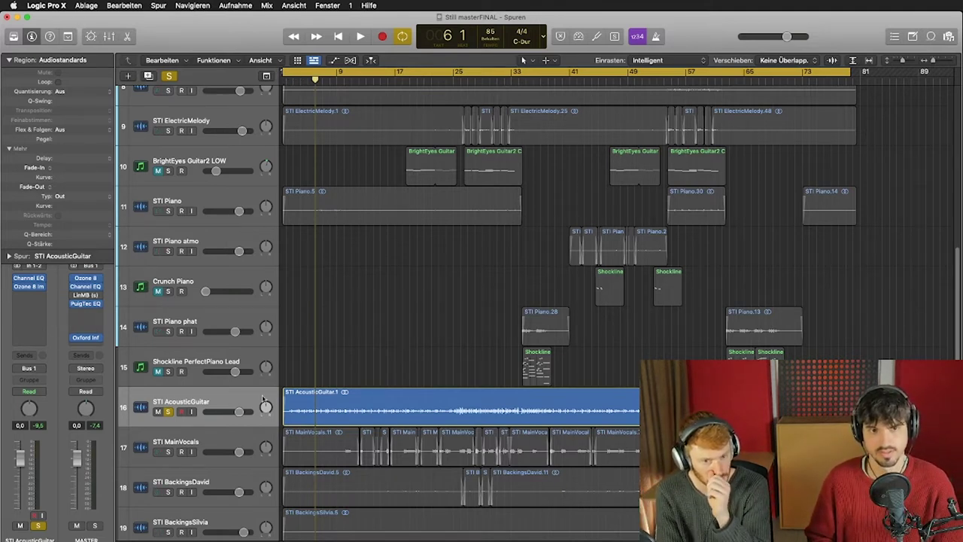
left_click(262, 399)
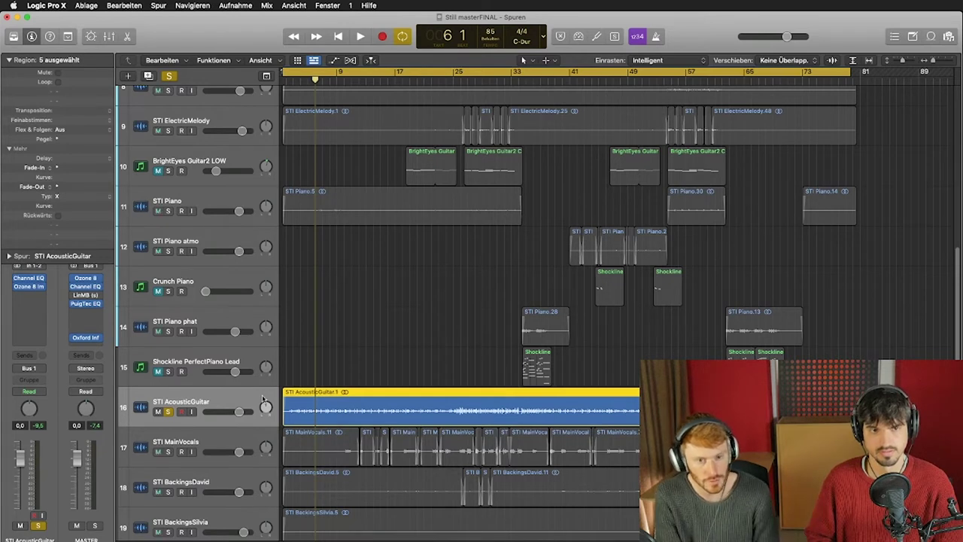
left_click(30, 290)
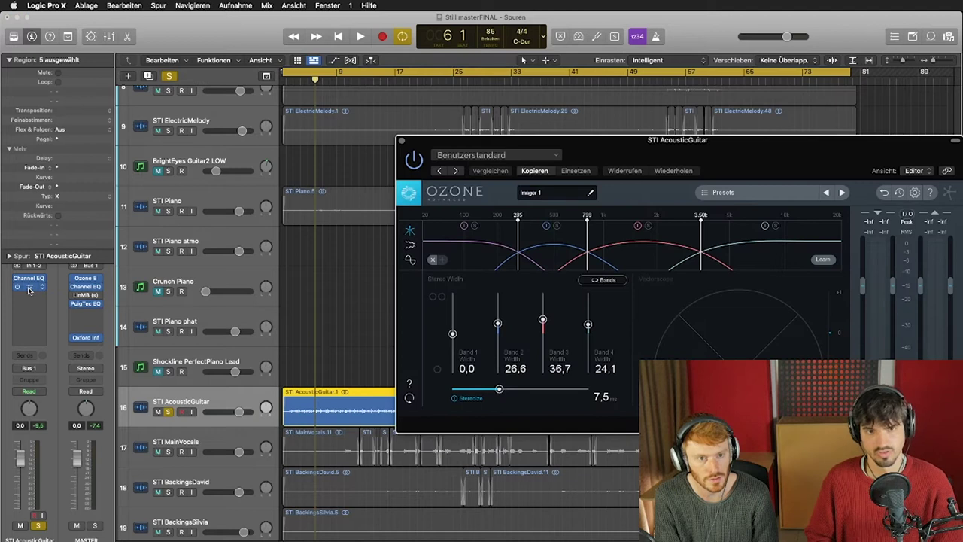
left_click_drag(711, 160, 650, 204)
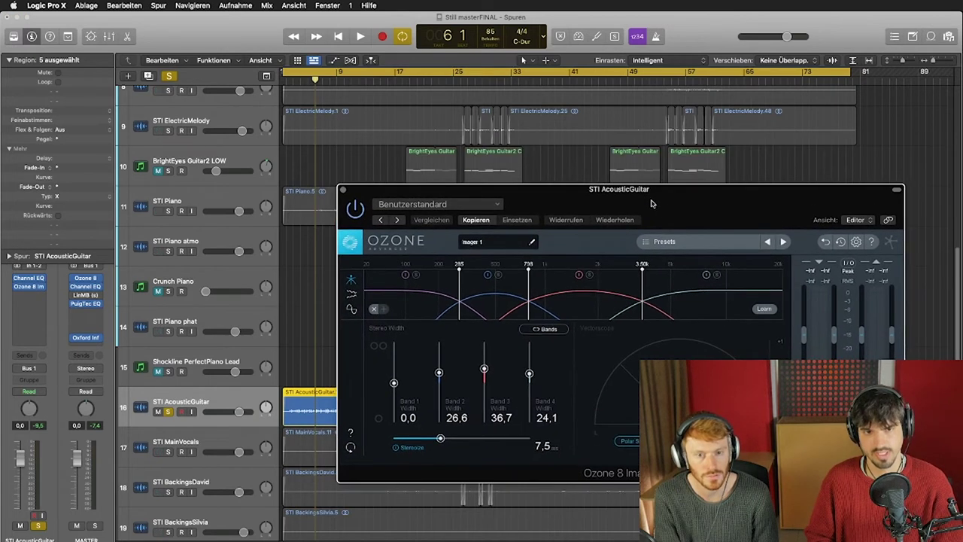
left_click(345, 193)
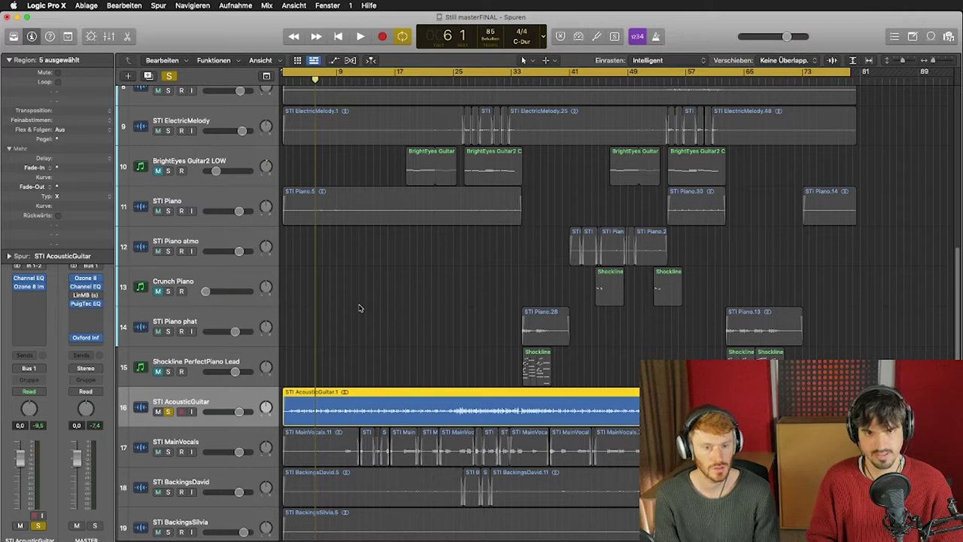
Listen to the soloed acoustic guitar from bar 25 and stop the playback around bar 30
scroll(357, 313, "down", 4)
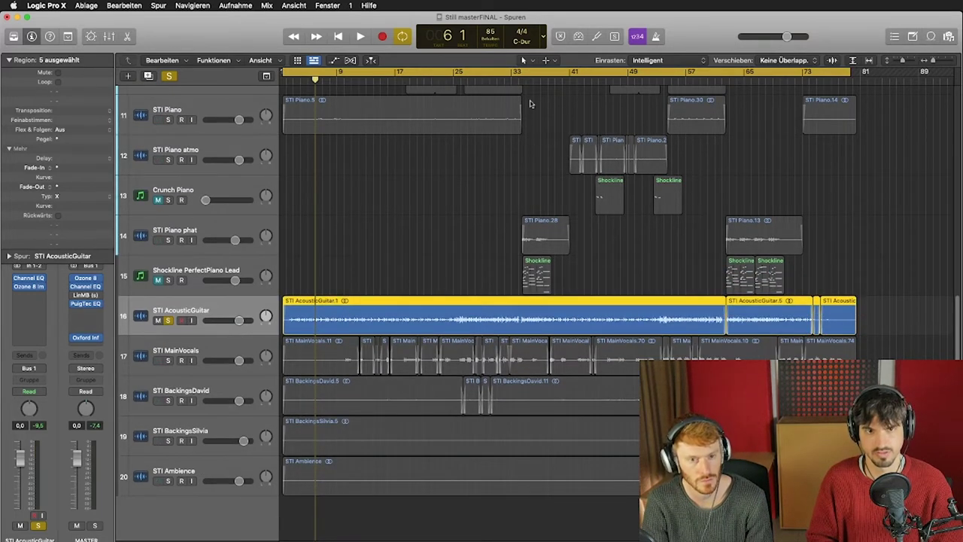
left_click(453, 80)
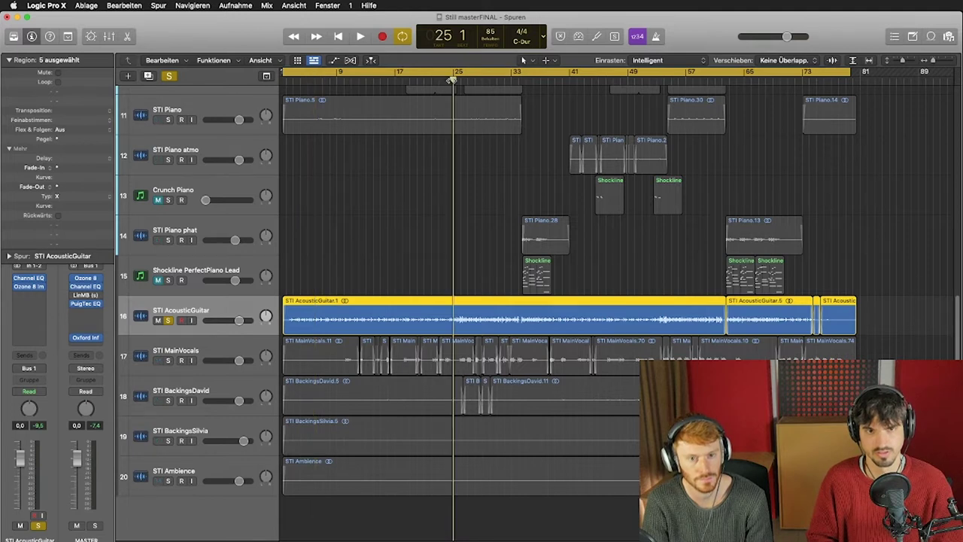
key("space")
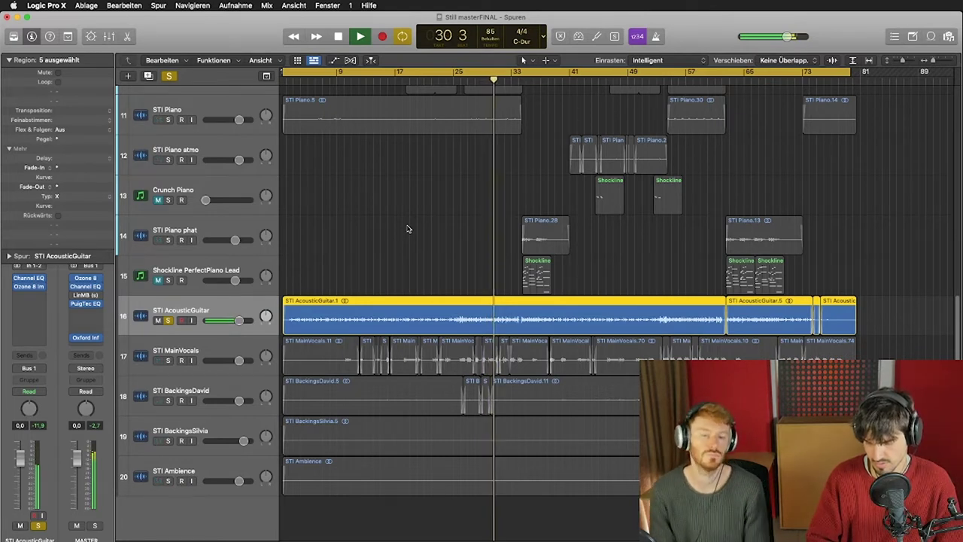
key("space")
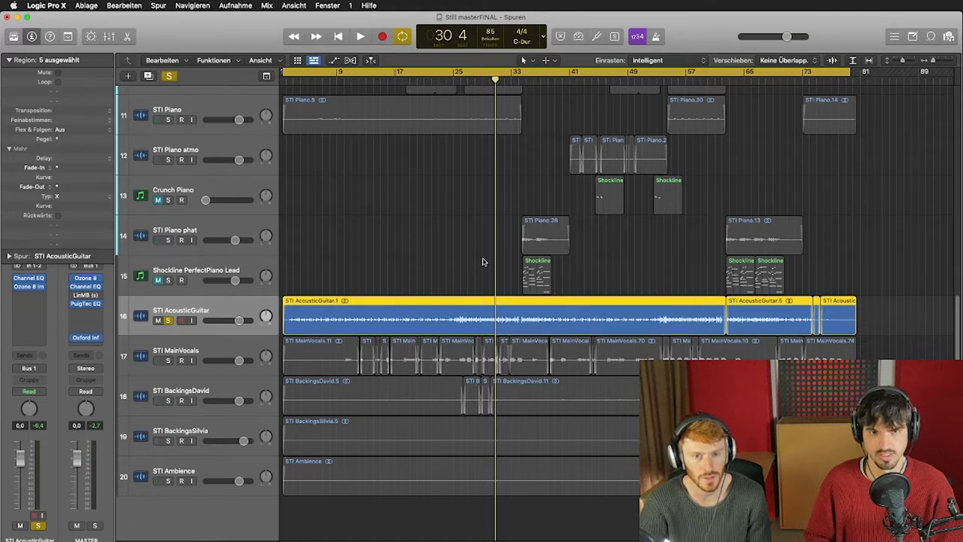
Select the STI MainVocals track and solo it together with the acoustic guitar
scroll(410, 251, "up", 2)
scroll(410, 250, "up", 3)
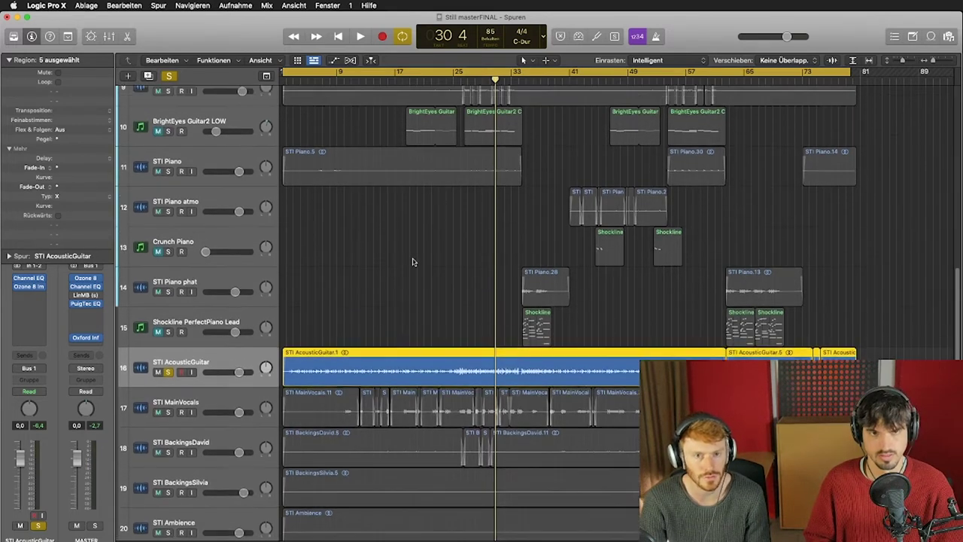
scroll(402, 320, "down", 2)
scroll(403, 320, "down", 1)
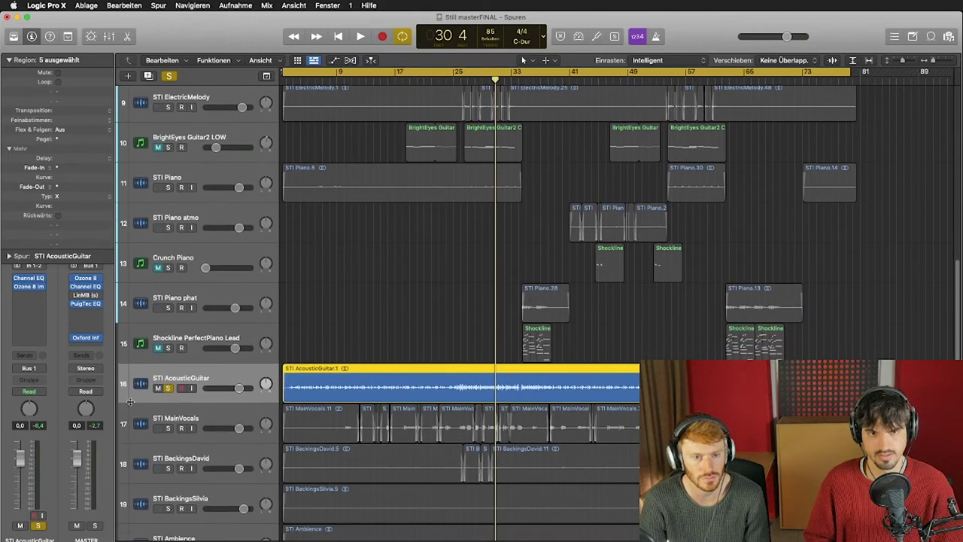
left_click(173, 426)
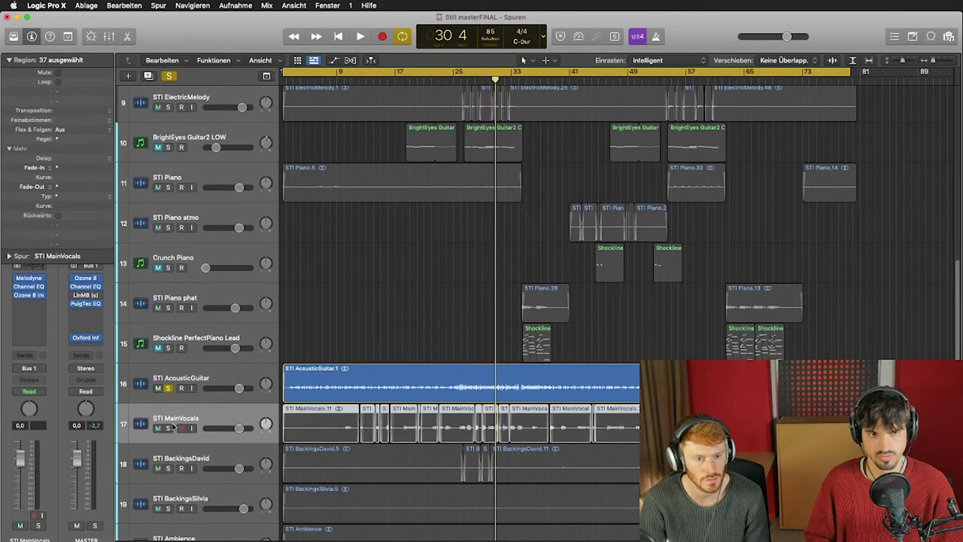
left_click(168, 428)
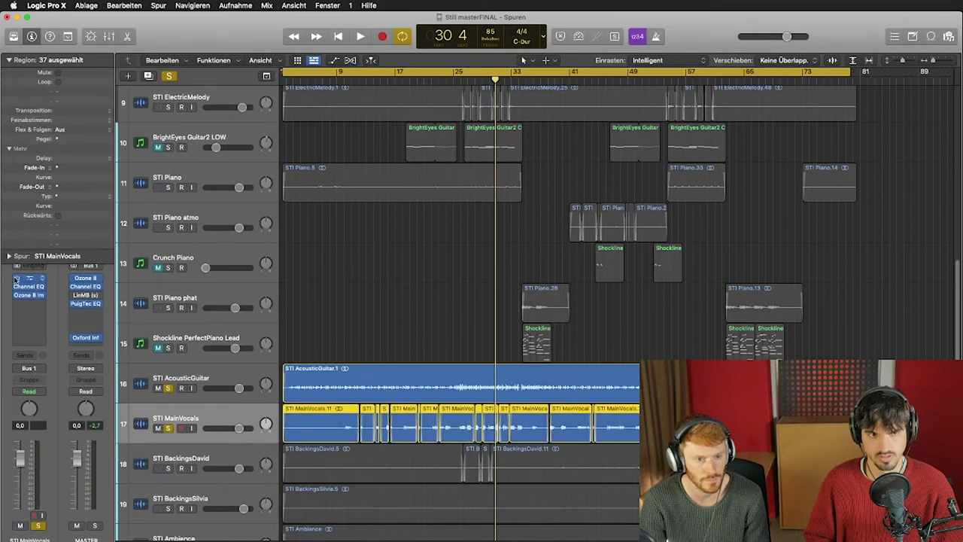
Deselect the vocal regions, listen to the soloed guitar and main vocals from bar 9, and stop around bar 13
left_click(339, 80)
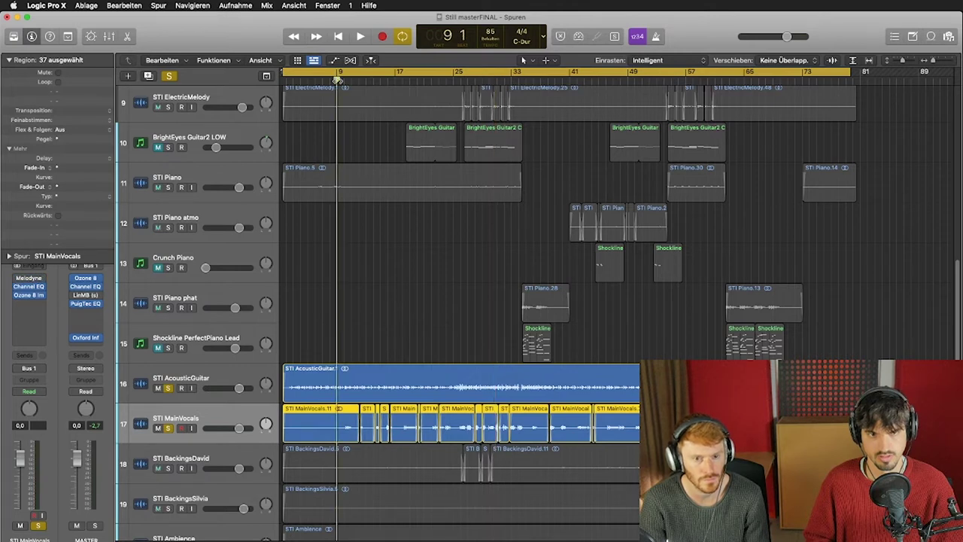
left_click(368, 305)
key("space")
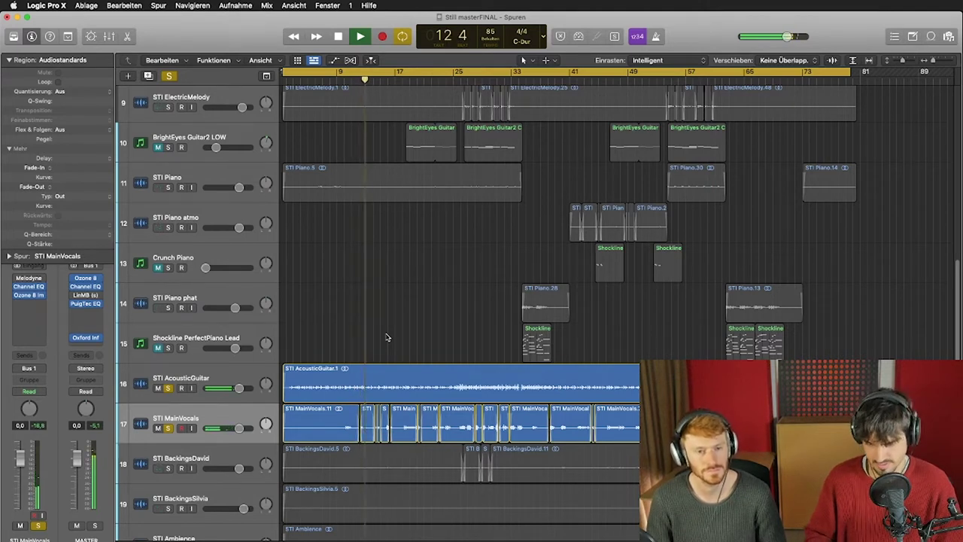
key("space")
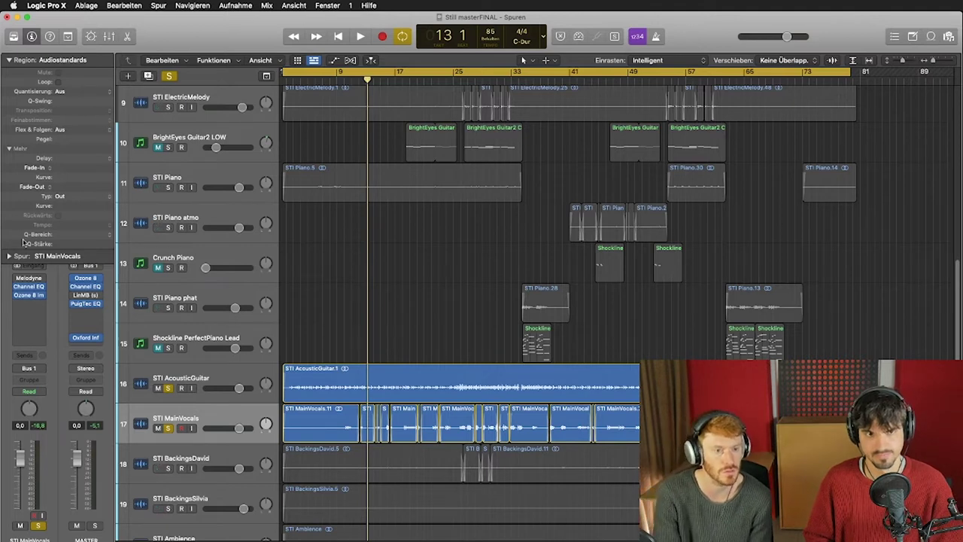
Inspect the Channel EQ and the Ozone 8 Imager on the STI MainVocals track, closing each plug-in after viewing it
left_click(29, 286)
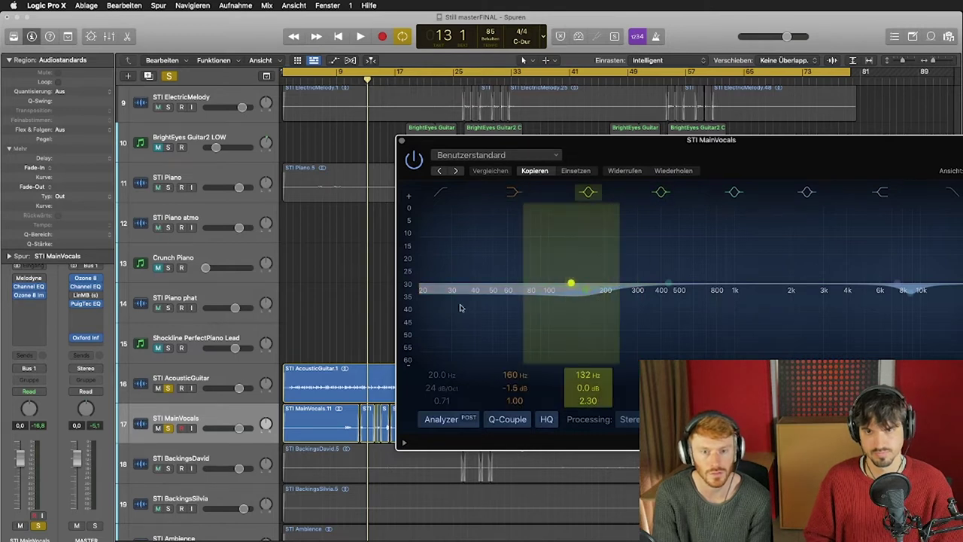
left_click_drag(748, 155, 628, 155)
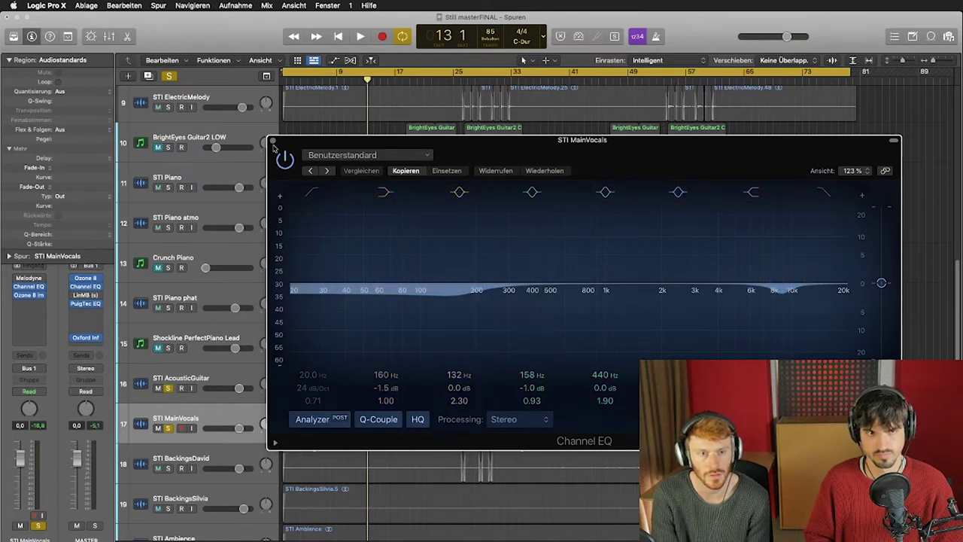
left_click(274, 143)
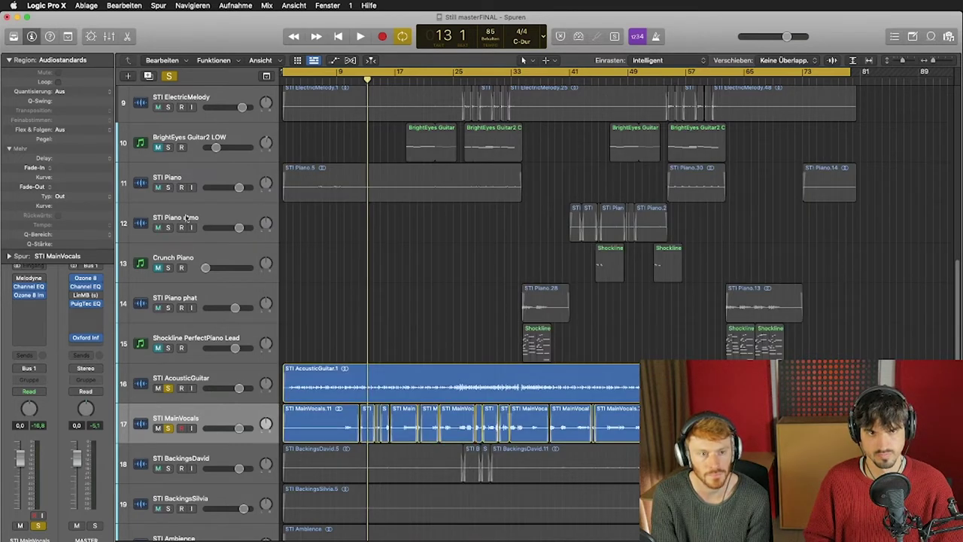
left_click(29, 295)
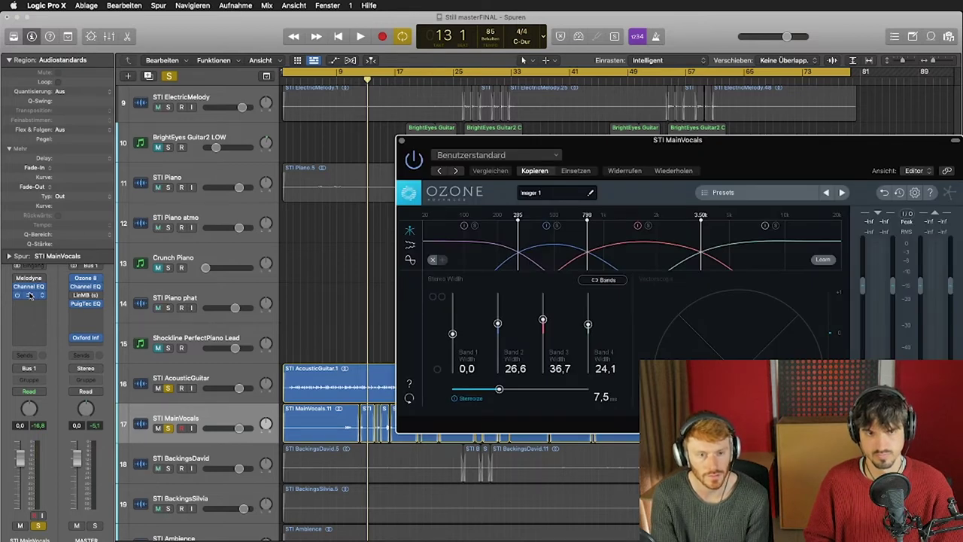
left_click(30, 295)
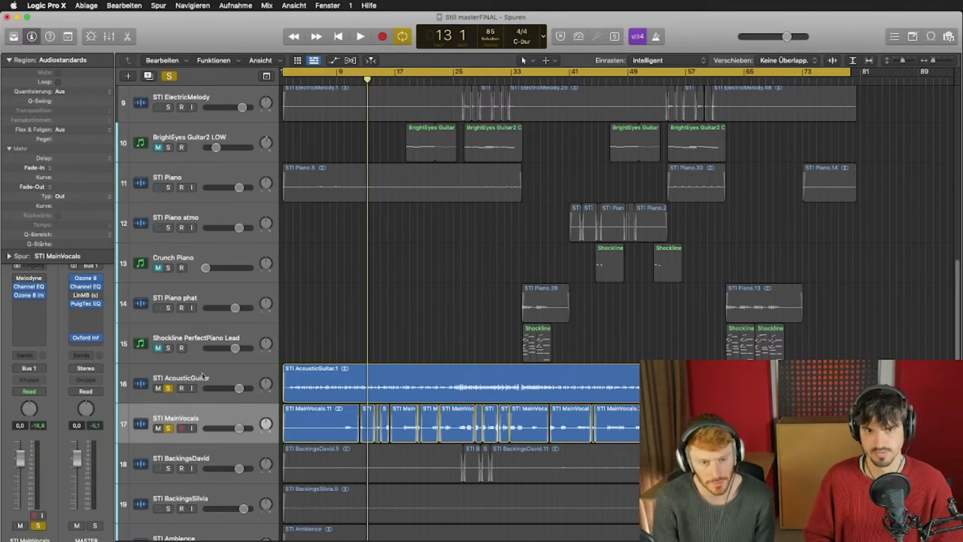
Listen briefly to the soloed guitar and main vocals from bar 10, stopping at bar 11
left_click(344, 81)
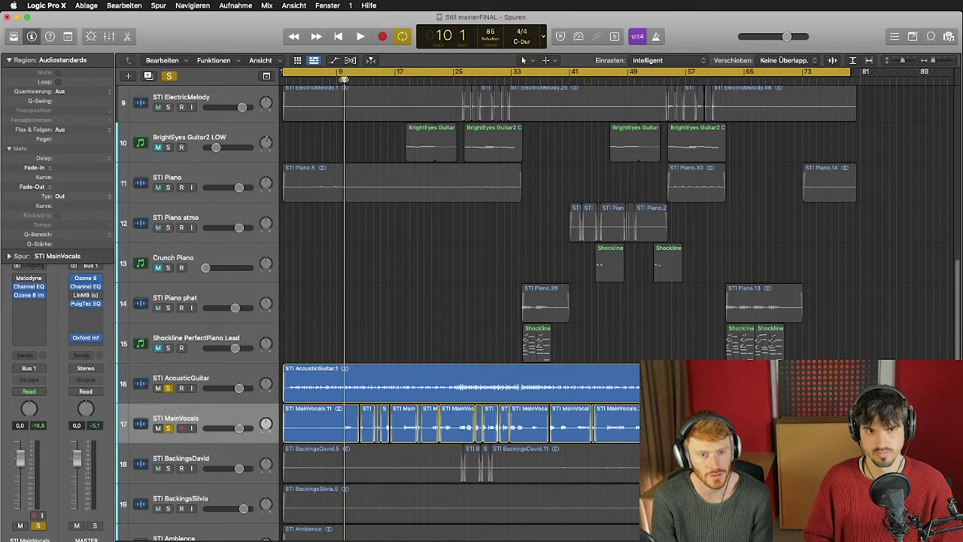
key("space")
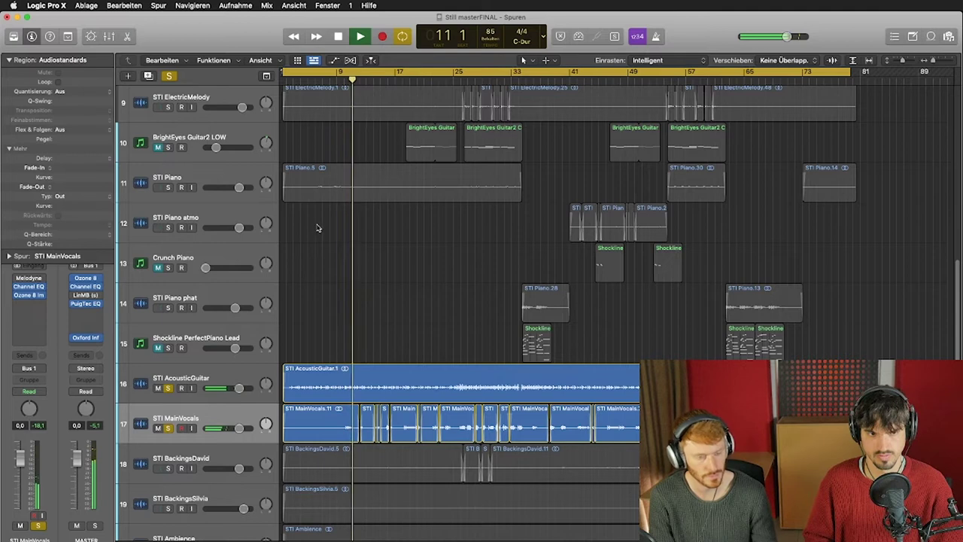
key("space")
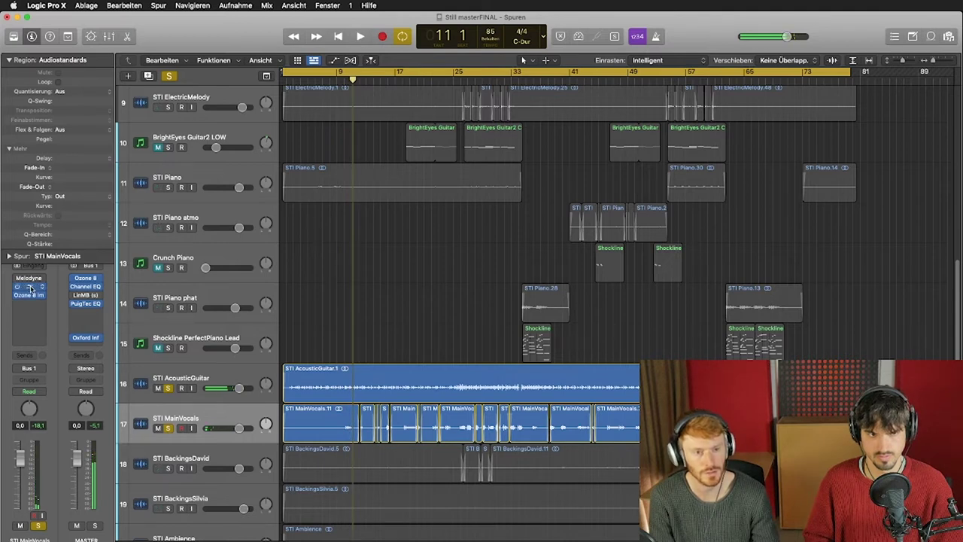
Examine the Channel EQ on STI MainVocals during playback from bar 9, then stop playback and close the plug-in
left_click(31, 286)
left_click_drag(547, 157, 592, 114)
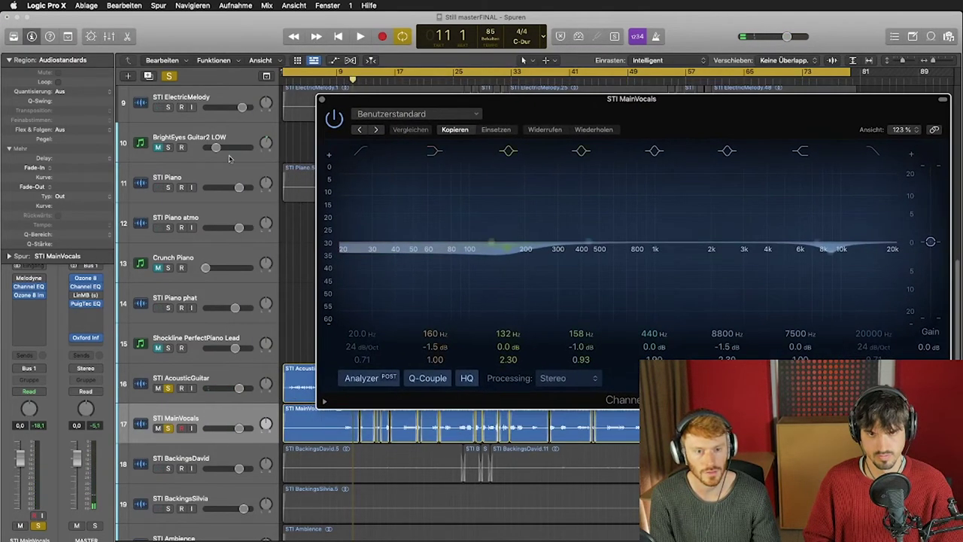
left_click(339, 81)
key("space")
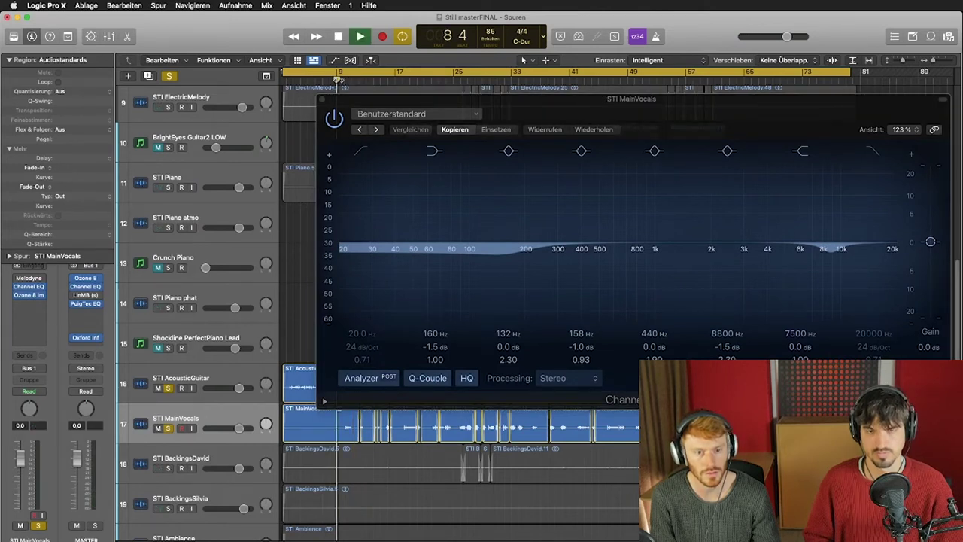
left_click_drag(509, 100, 449, 115)
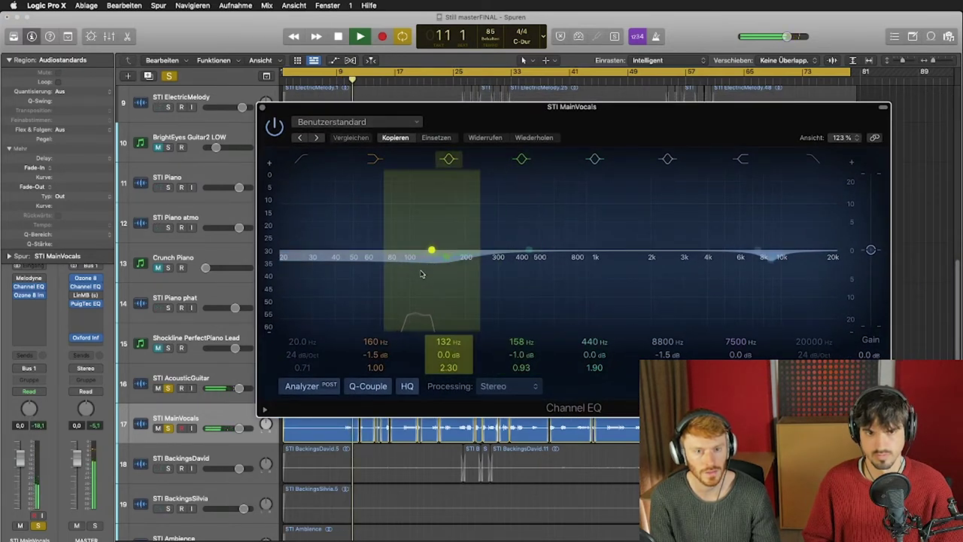
left_click_drag(509, 129, 512, 172)
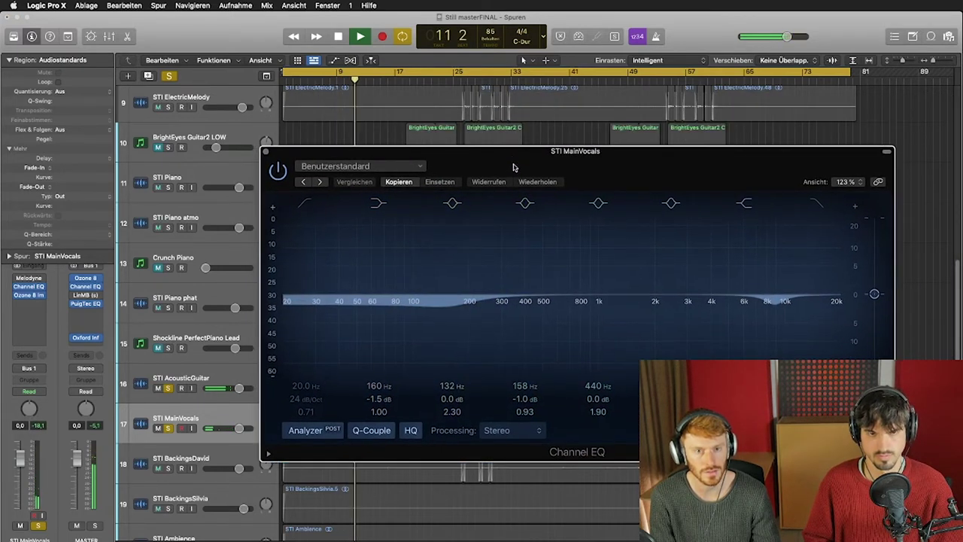
left_click(389, 130)
key("space")
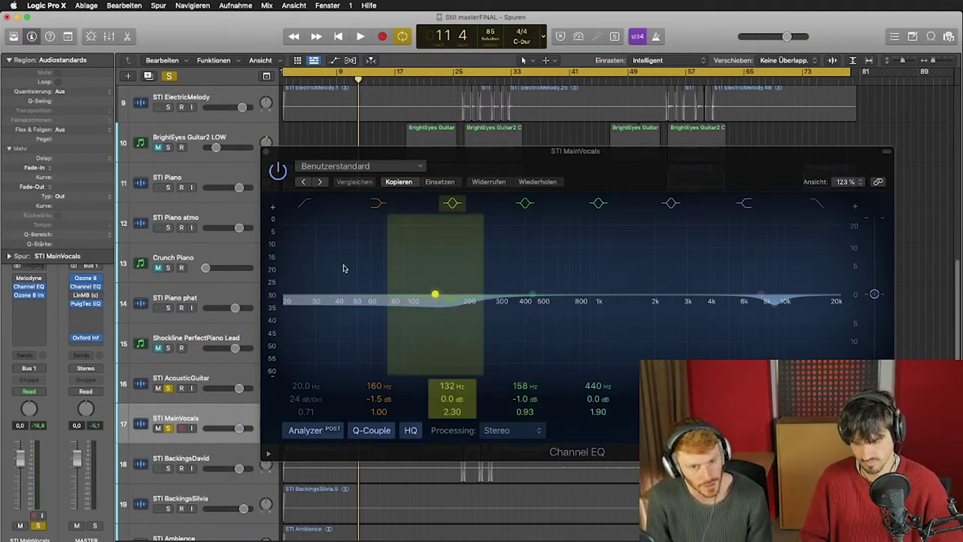
key("super+Tab")
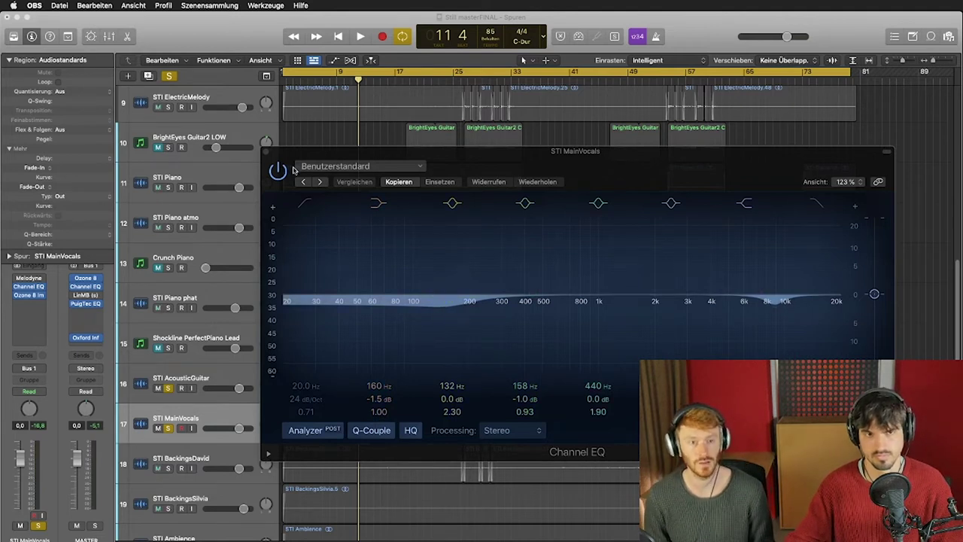
left_click(269, 154)
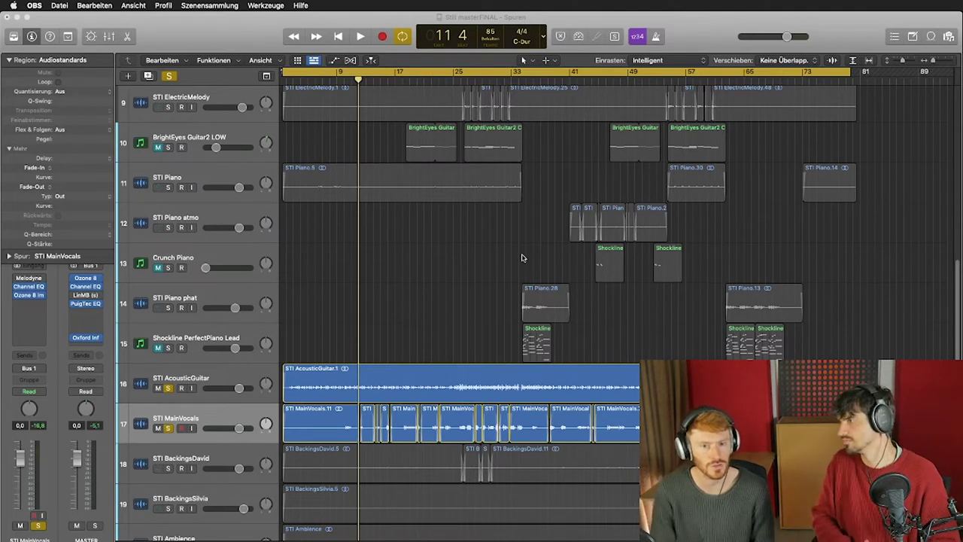
Listen to the soloed acoustic guitar and main vocals from around bar 25, stopping at bar 29
left_click(454, 72)
key("space")
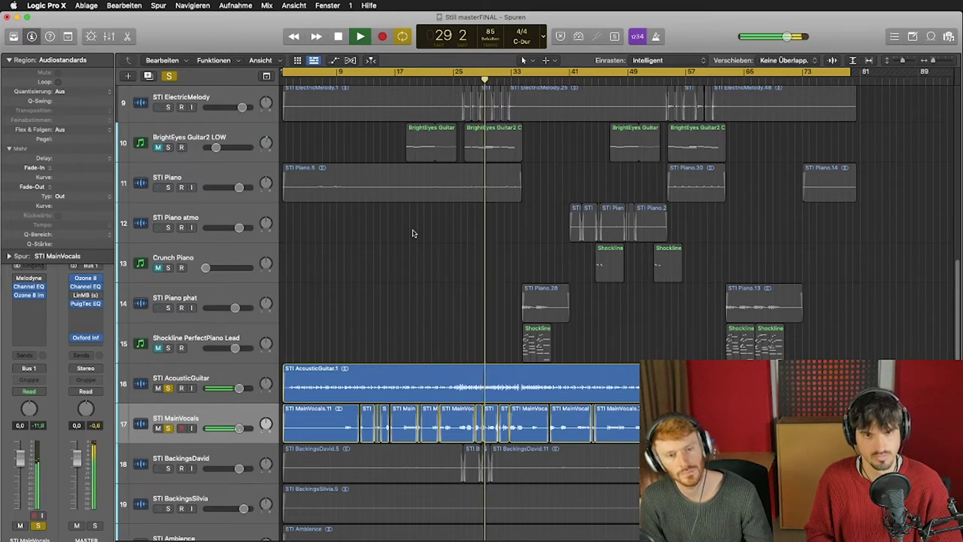
key("space")
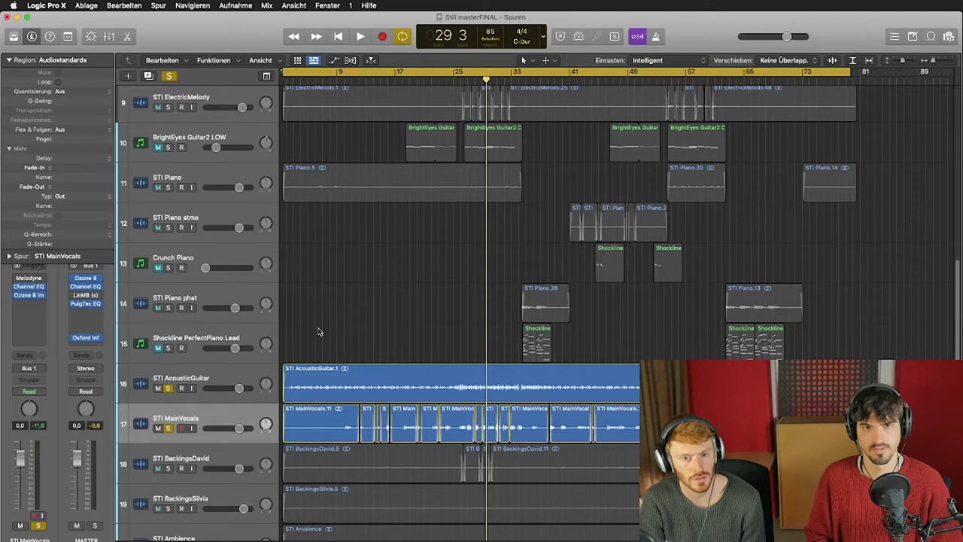
Select the Shockline PerfectPiano Lead track and clear the solo from all tracks
left_click(234, 337)
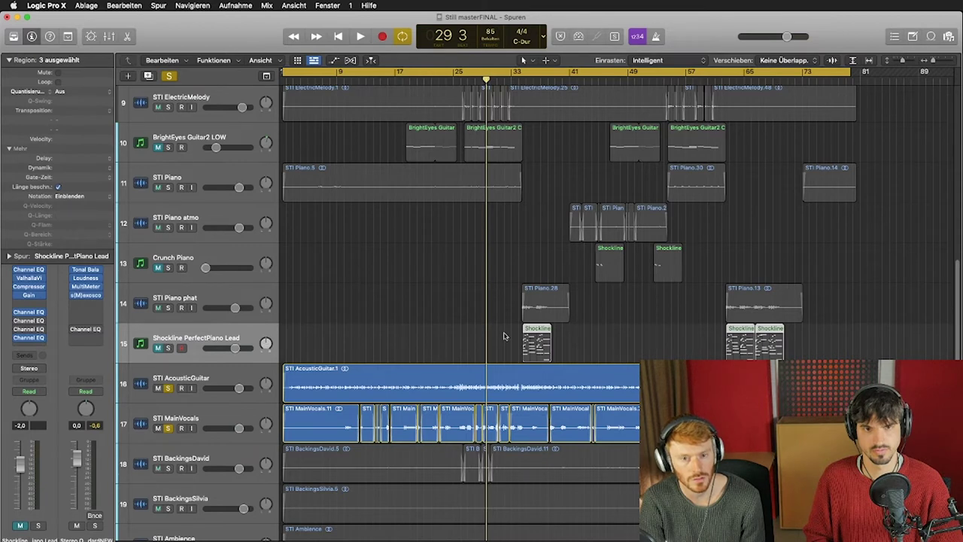
scroll(425, 318, "up", 2)
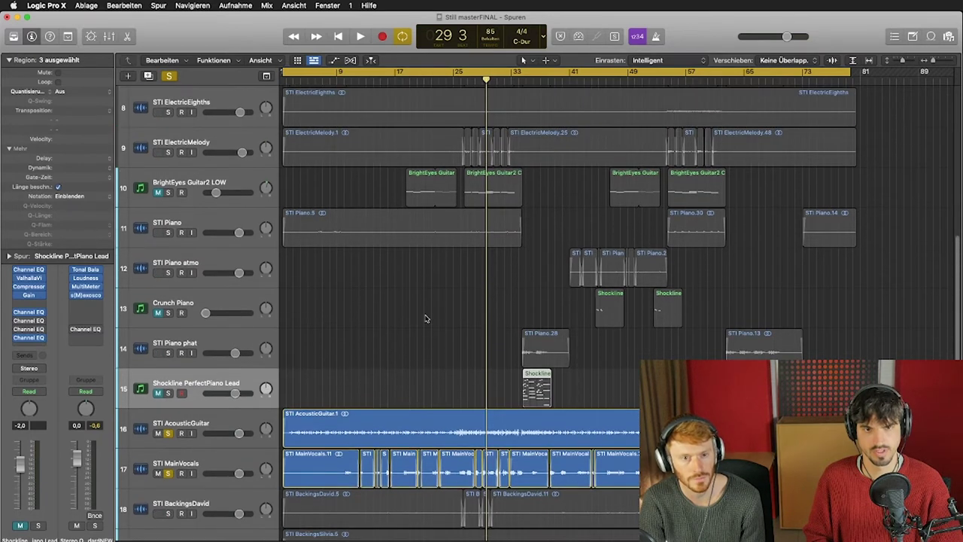
scroll(425, 318, "down", 1)
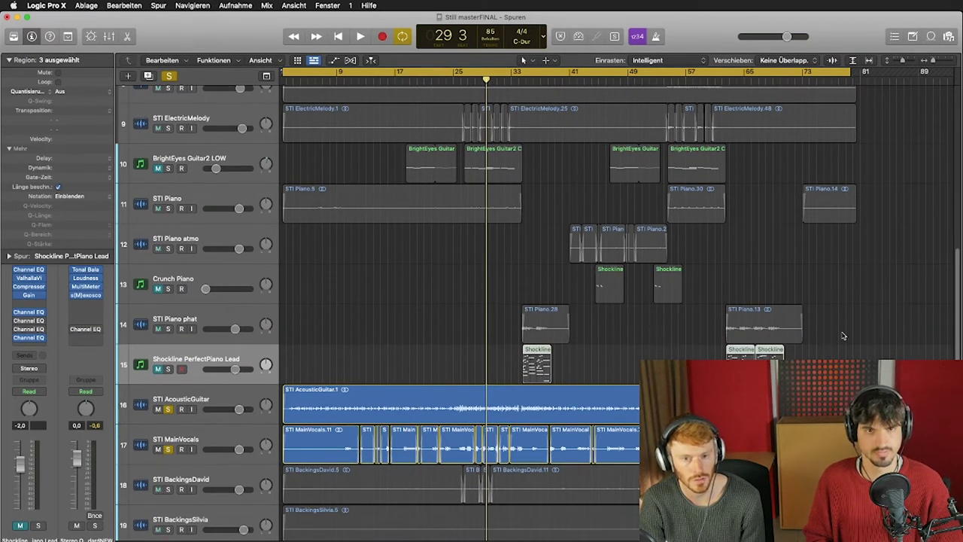
key("ctrl+s")
scroll(378, 258, "down", 1)
scroll(378, 262, "up", 5)
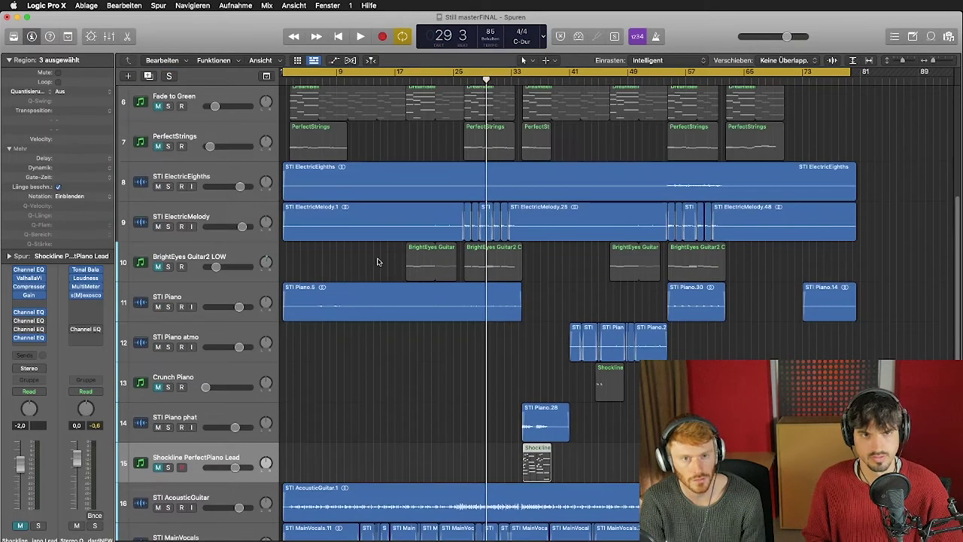
scroll(375, 265, "down", 2)
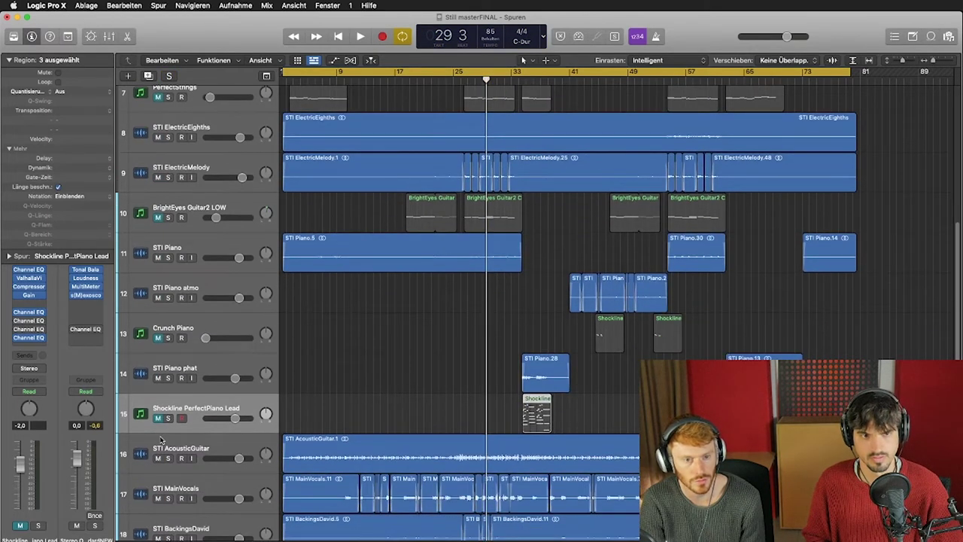
Solo STI AcousticGuitar, STI MainVocals, STI Piano phat, STI Piano and STI Piano atmo
scroll(162, 436, "down", 3)
left_click(168, 374)
left_click(168, 413)
scroll(183, 353, "up", 1)
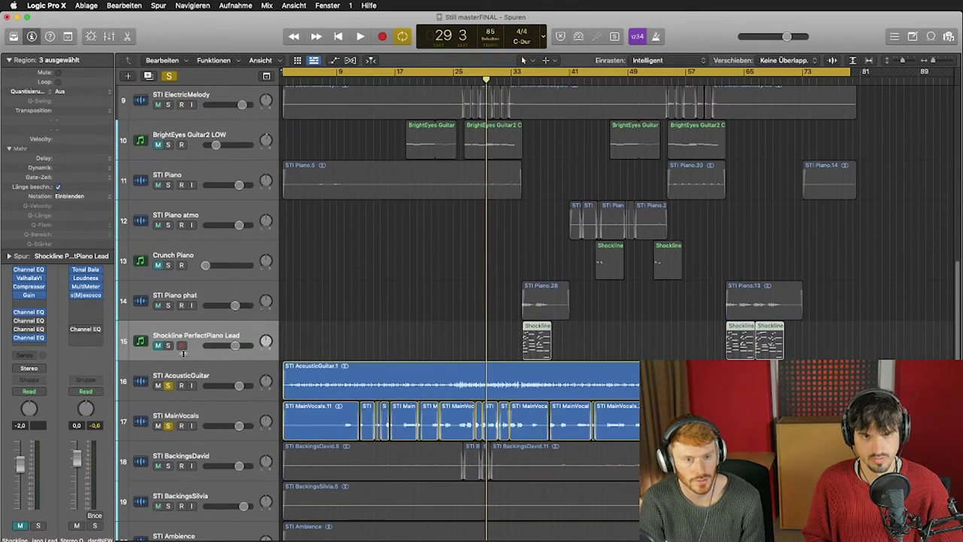
left_click(168, 304)
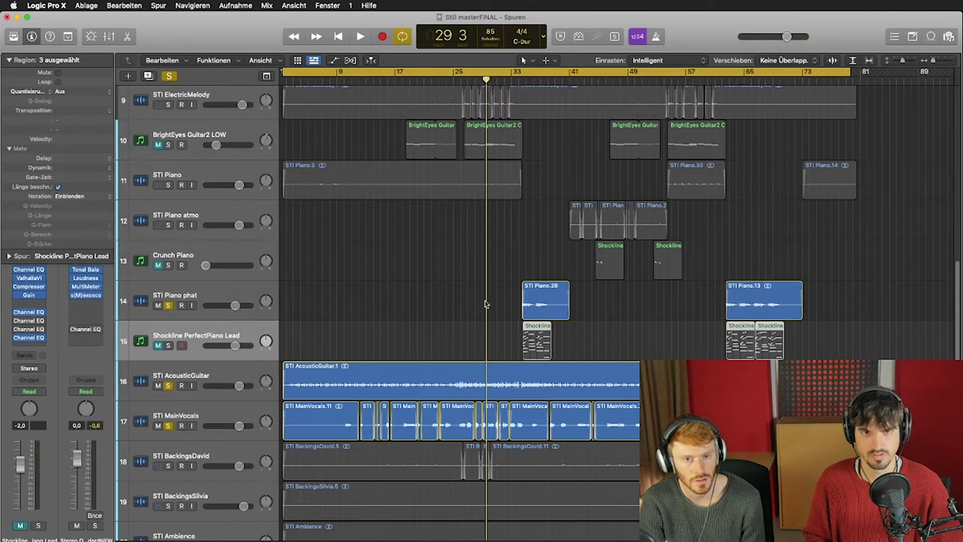
scroll(414, 316, "up", 1)
left_click(210, 194)
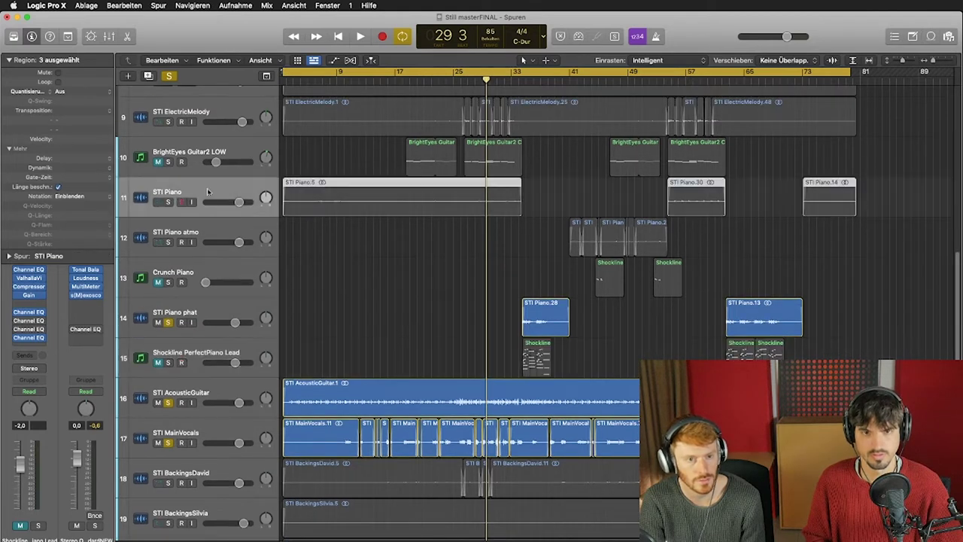
left_click(169, 201)
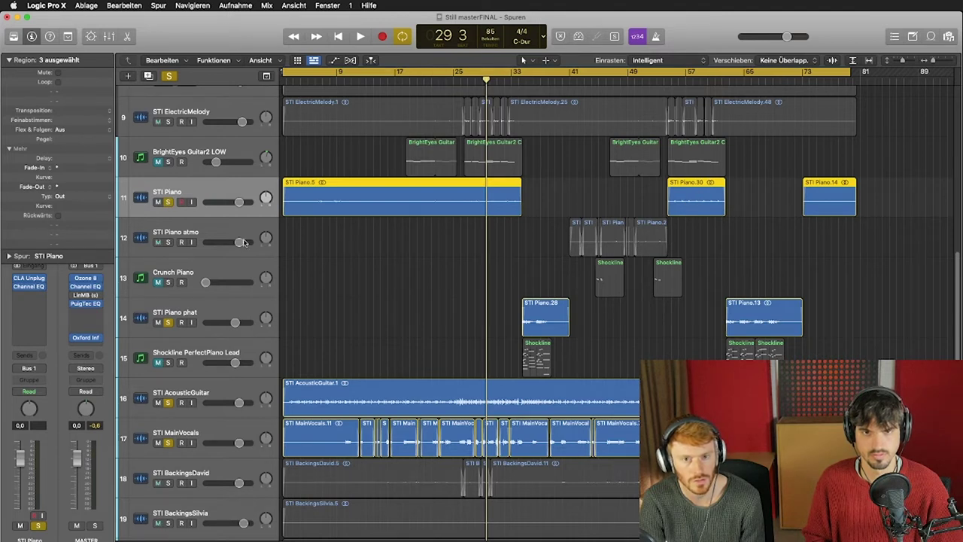
left_click(169, 241)
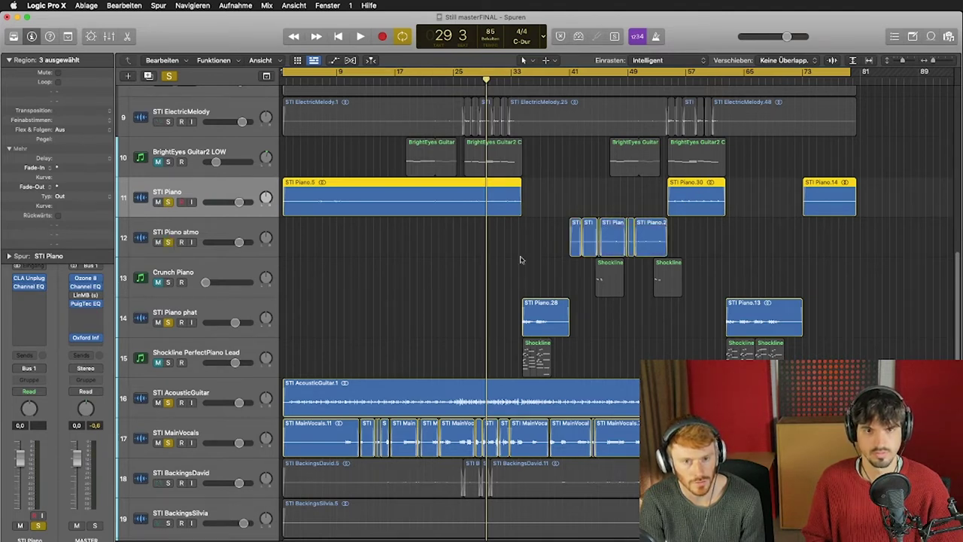
Play the soloed tracks from just before bar 34, selecting STI Piano phat and then Shockline PerfectPiano Lead during playback
left_click(524, 82)
left_click_drag(525, 81, 519, 81)
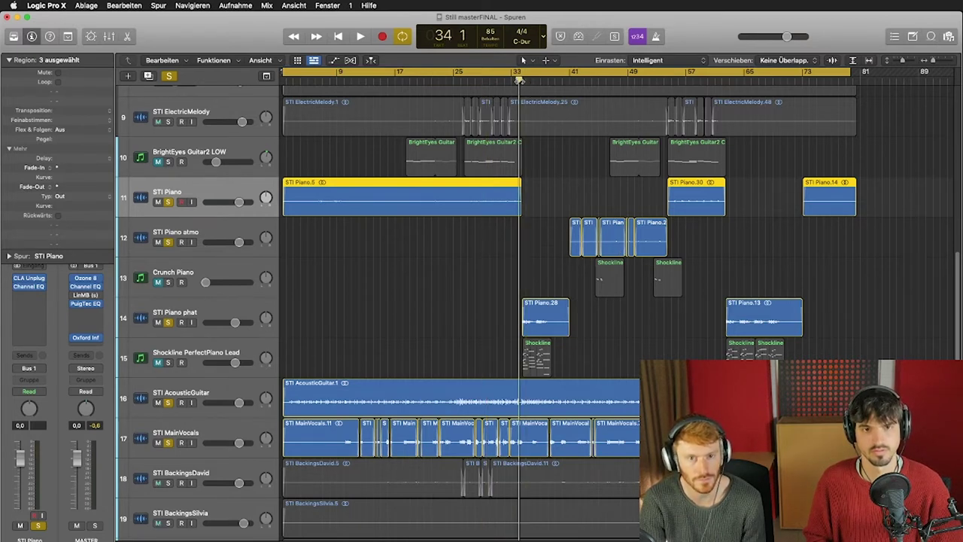
key("space")
left_click(214, 308)
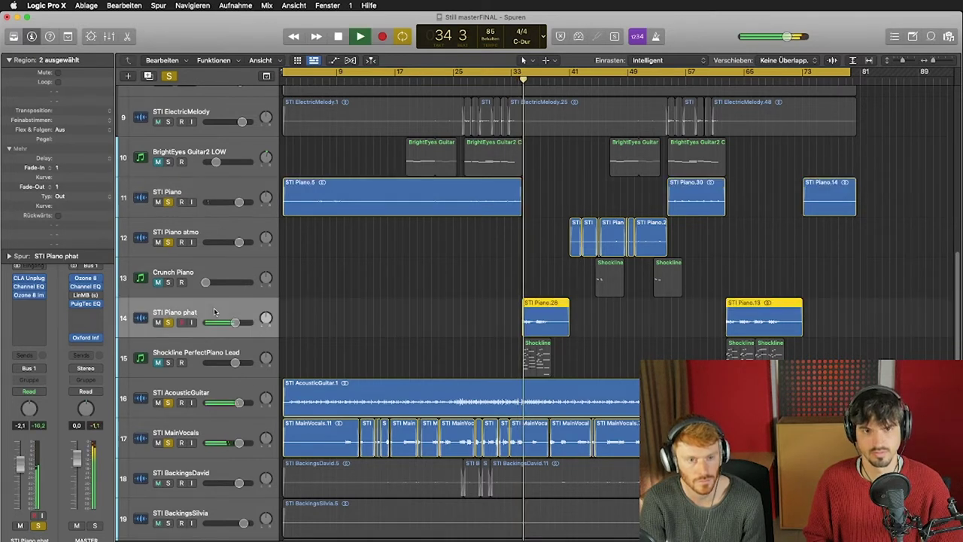
left_click(249, 350)
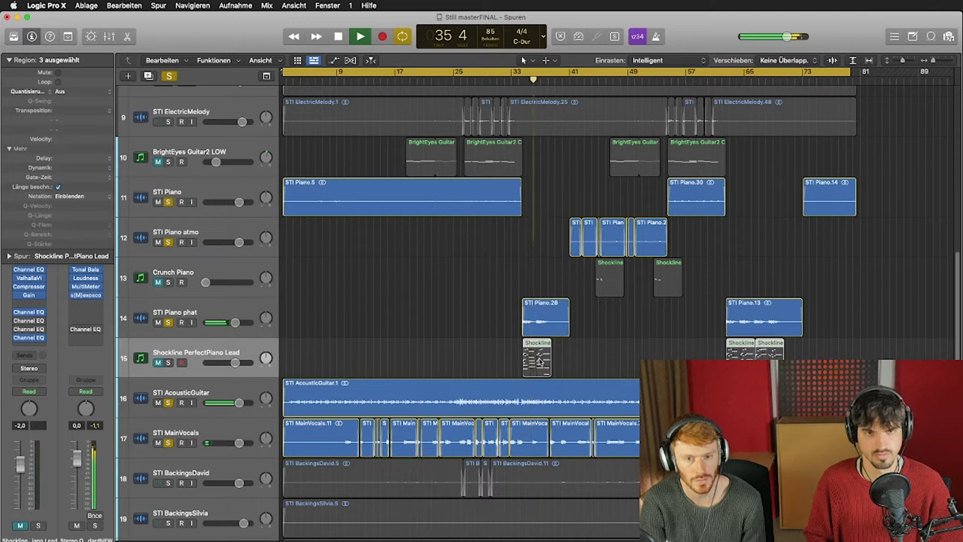
Examine the Shockline PerfectPiano Lead notes from bar 34 enlarged in the Piano Roll, then stop playback and return to the project start
double_click(539, 362)
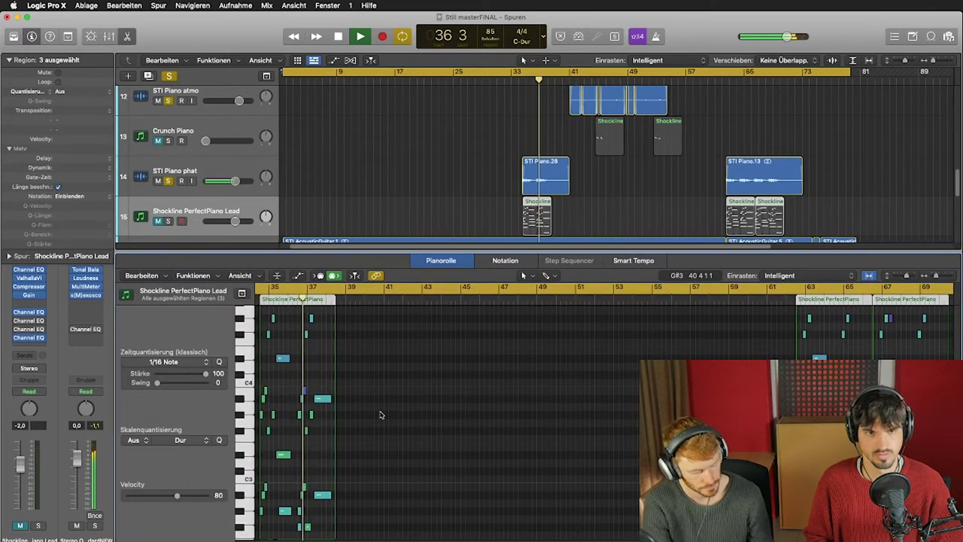
key("super+Right")
key("super+Right")
key("super+Right")
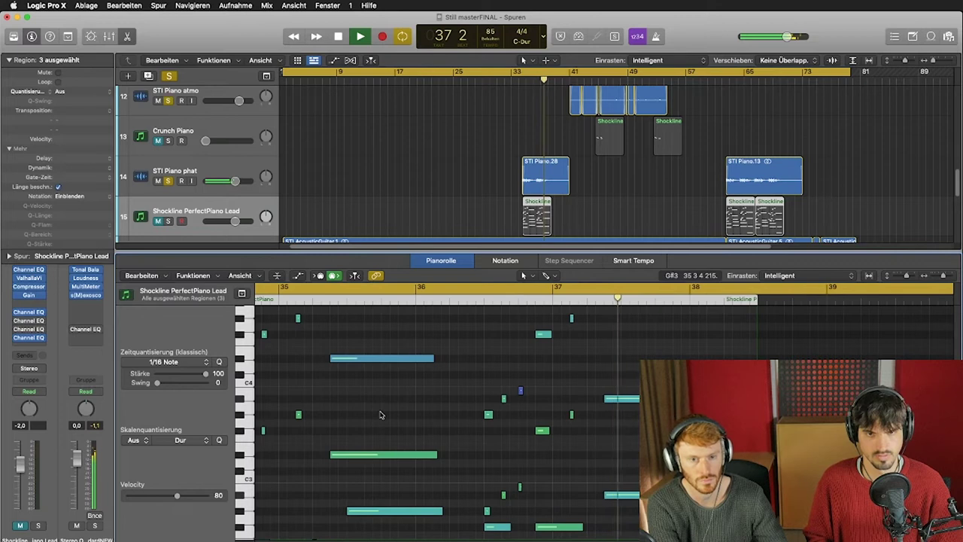
scroll(385, 410, "left", 5)
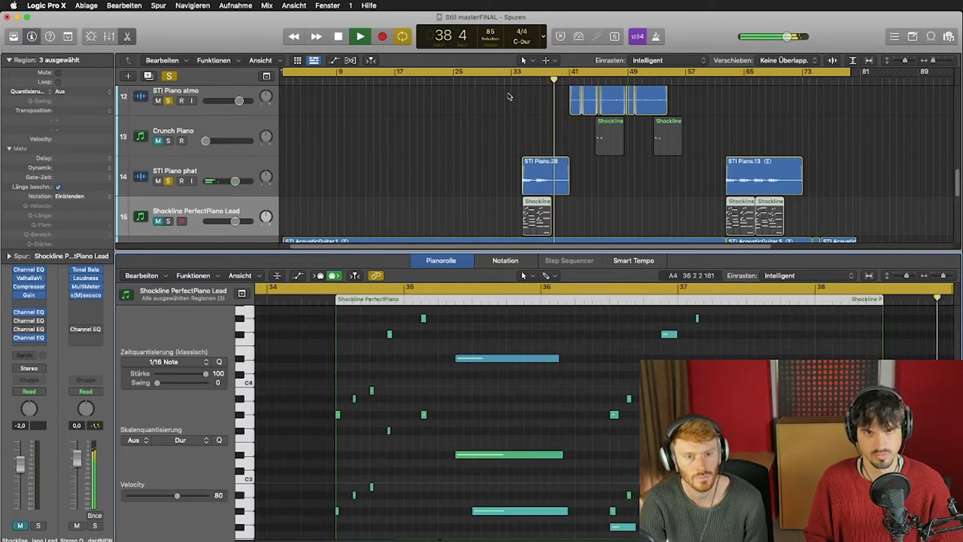
key("space")
key("Return")
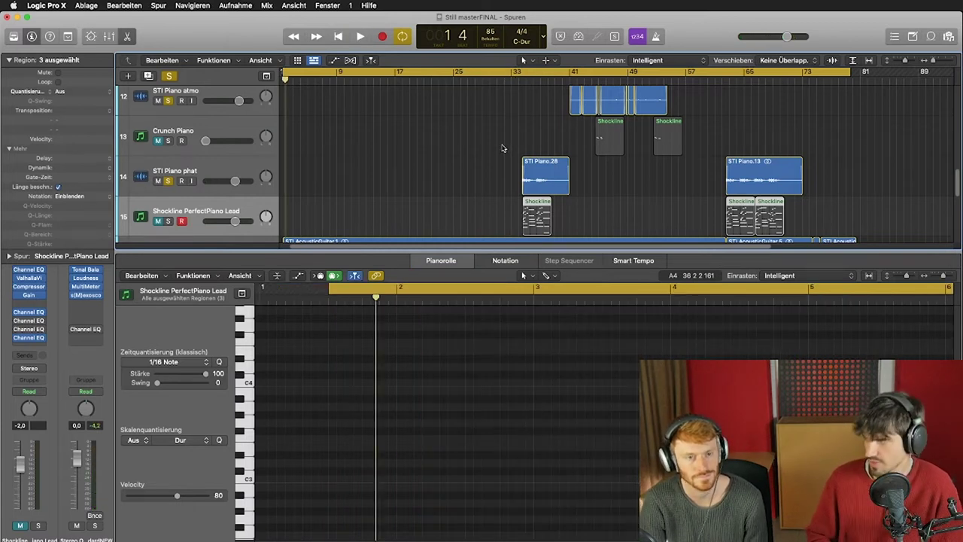
Show only the first Shockline PerfectPiano region's notes in the Piano Roll, then close the editor
scroll(502, 150, "down", 1)
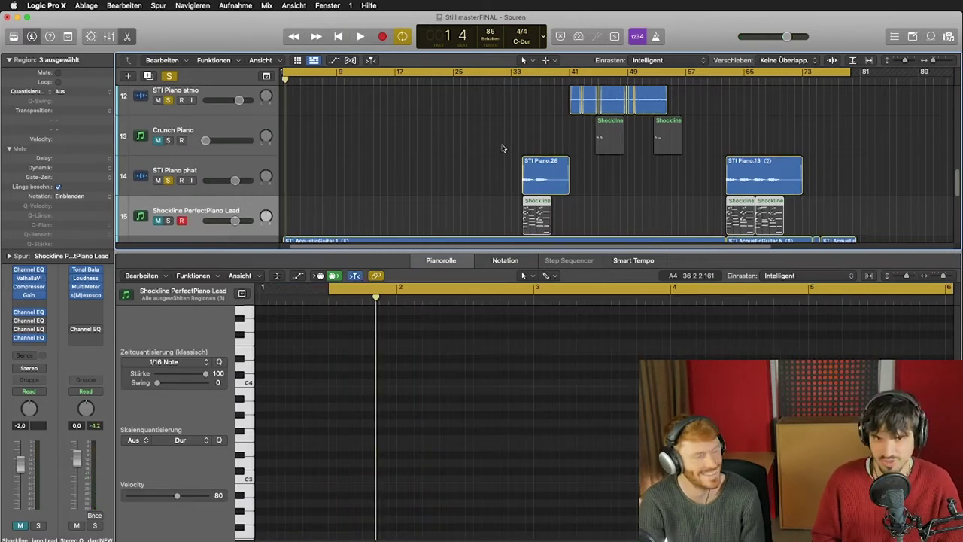
left_click(550, 217)
left_click(550, 216)
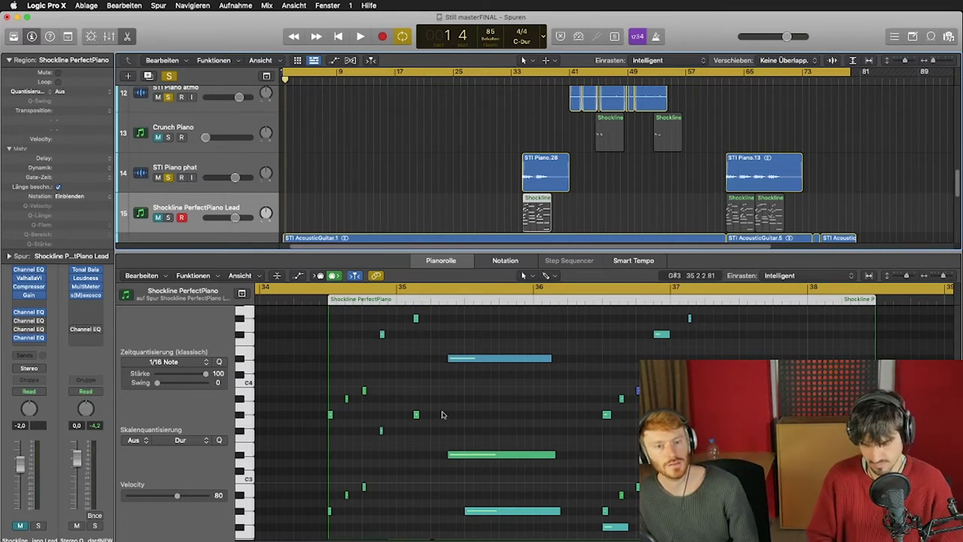
key("x")
key("x")
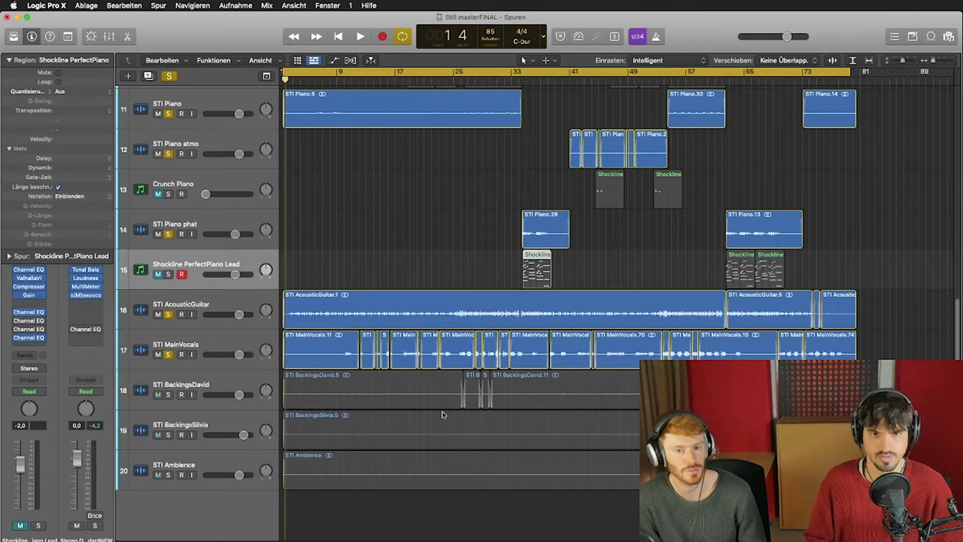
Listen to the soloed tracks from bar 5 with the STI Piano track selected, stopping at bar 9
scroll(442, 414, "up", 3)
left_click(315, 80)
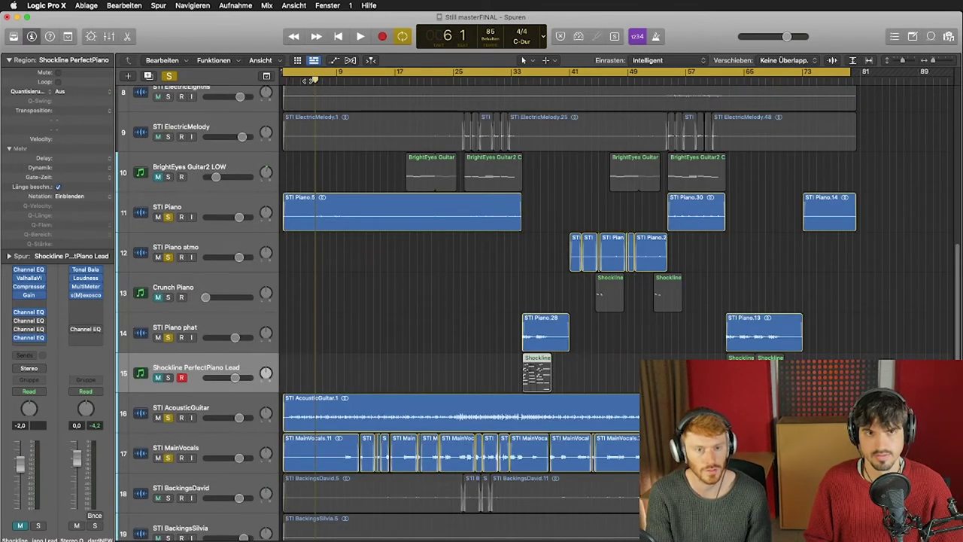
left_click(309, 80)
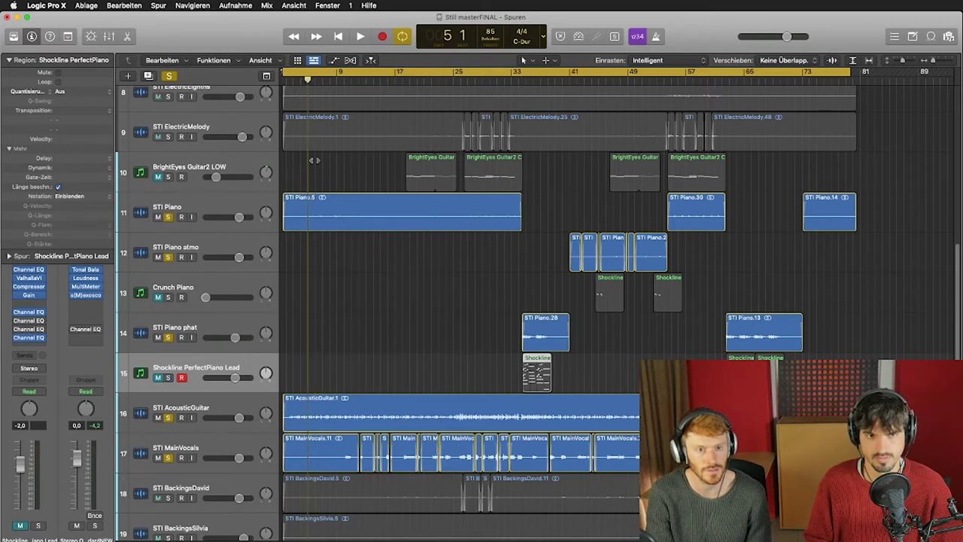
key("space")
left_click(316, 207)
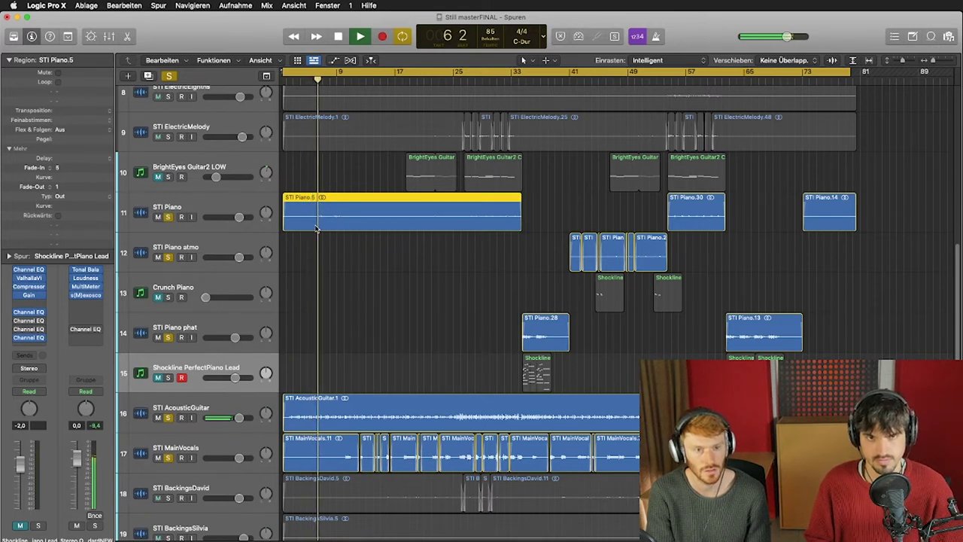
left_click(230, 203)
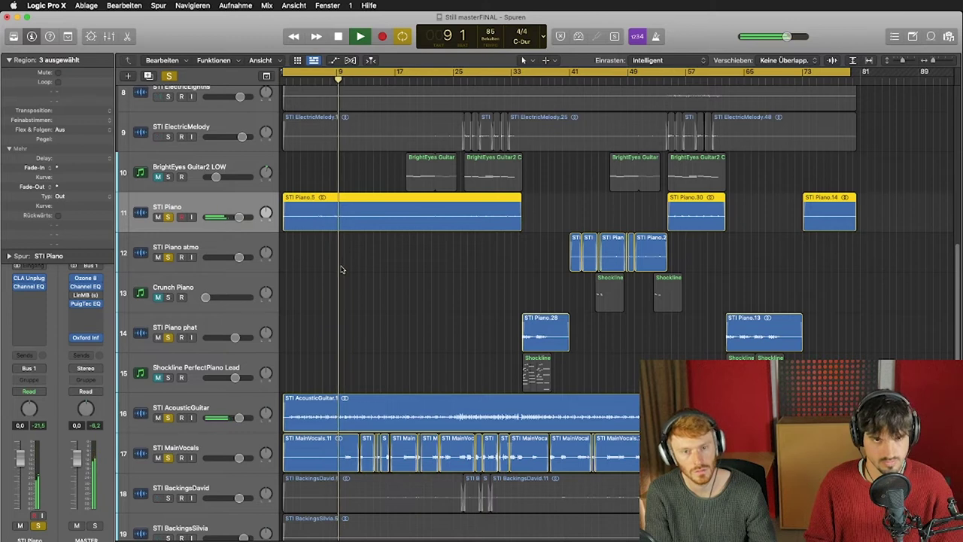
key("space")
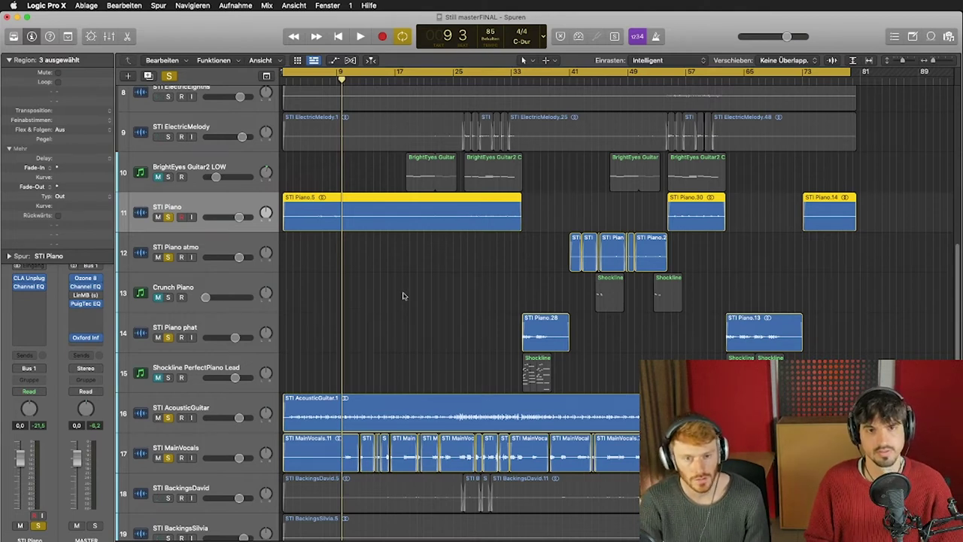
left_click(238, 366)
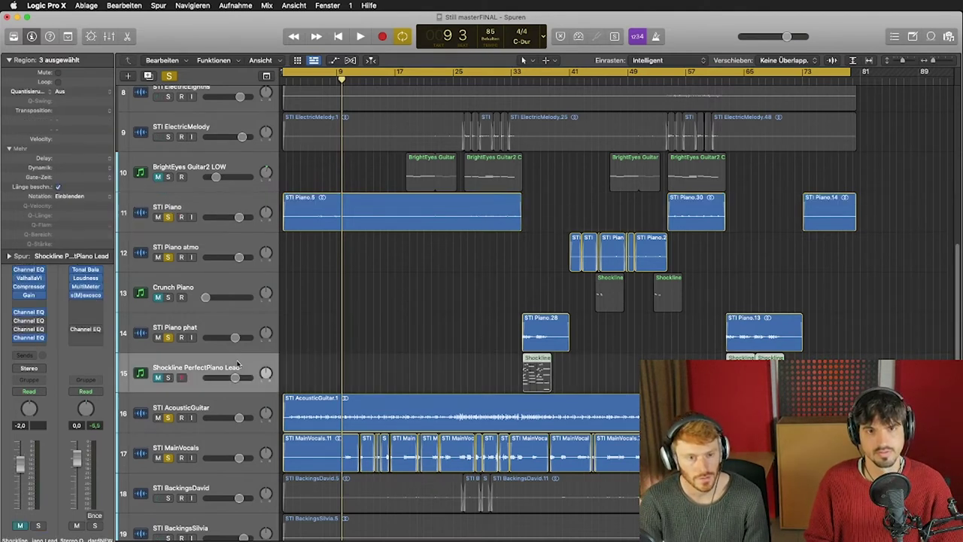
left_click(168, 378)
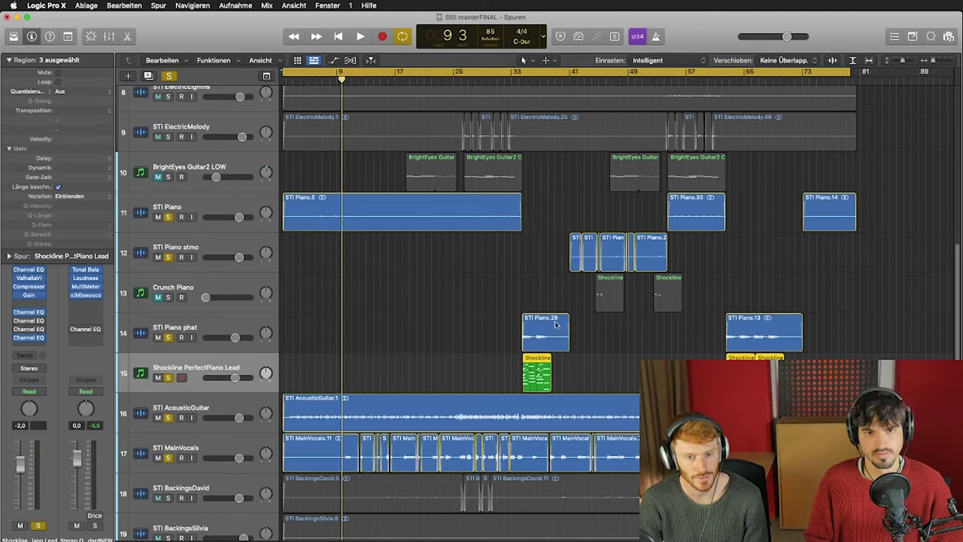
left_click(167, 378)
Solo the STI ElectricMelody track as well and start playback from around bar 26
scroll(348, 319, "up", 5)
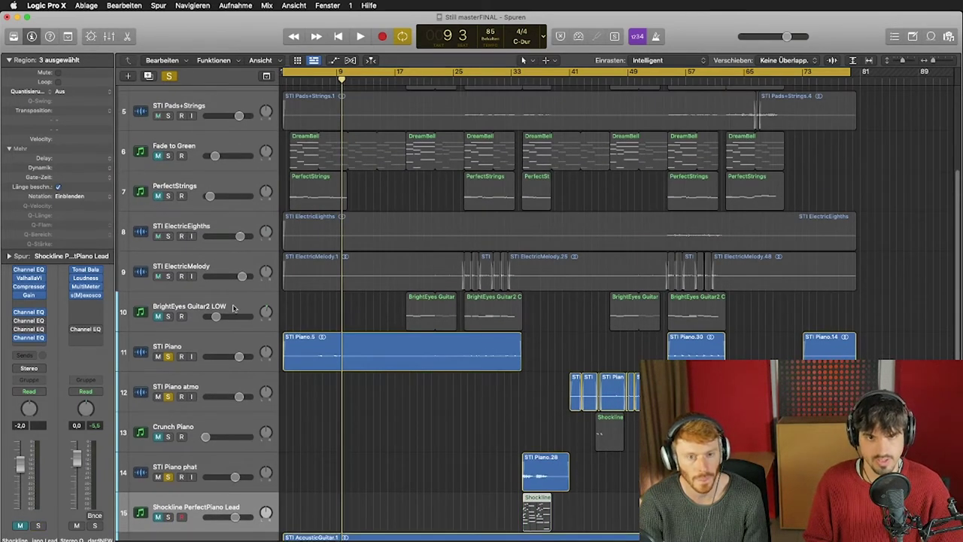
left_click(200, 272)
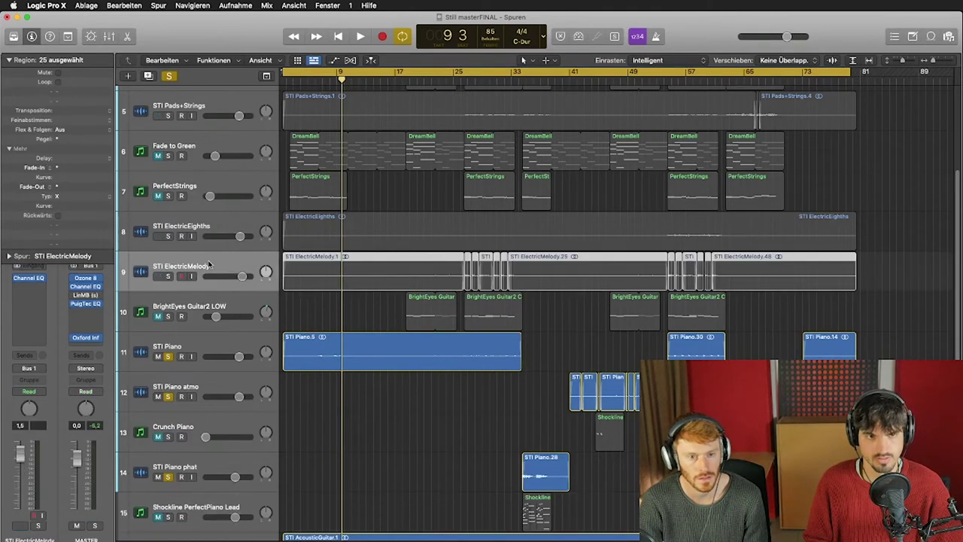
left_click(169, 276)
left_click(466, 80)
key("space")
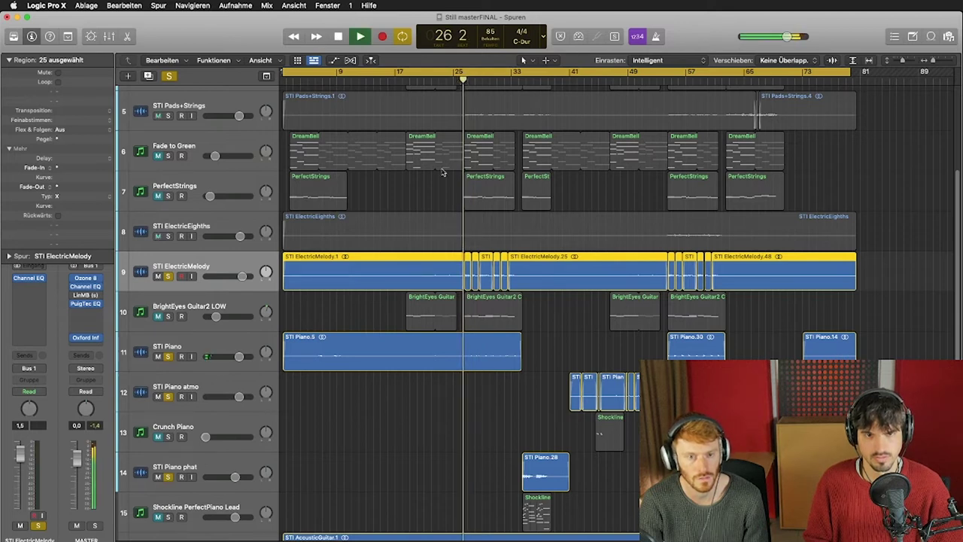
Remove the solo from STI MainVocals while playback continues
scroll(264, 399, "down", 5)
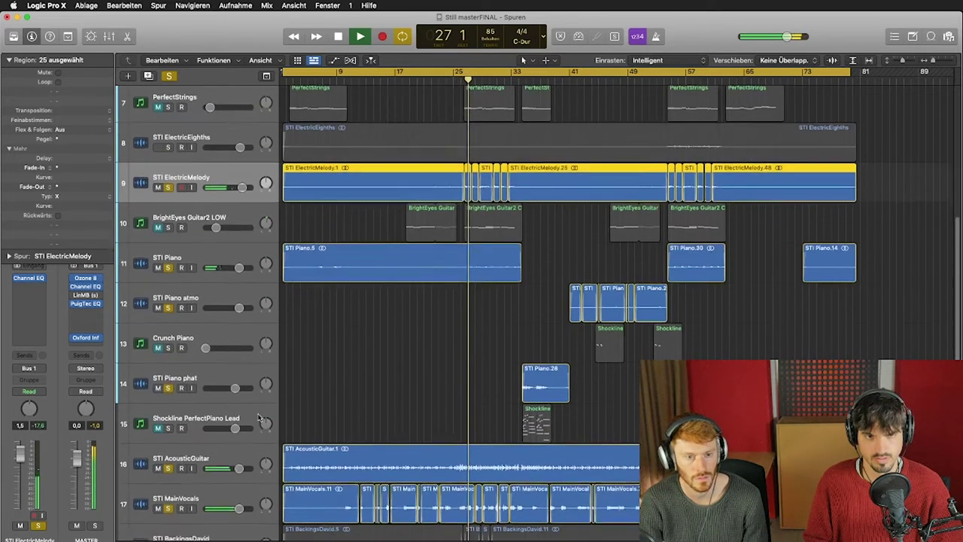
left_click(168, 466)
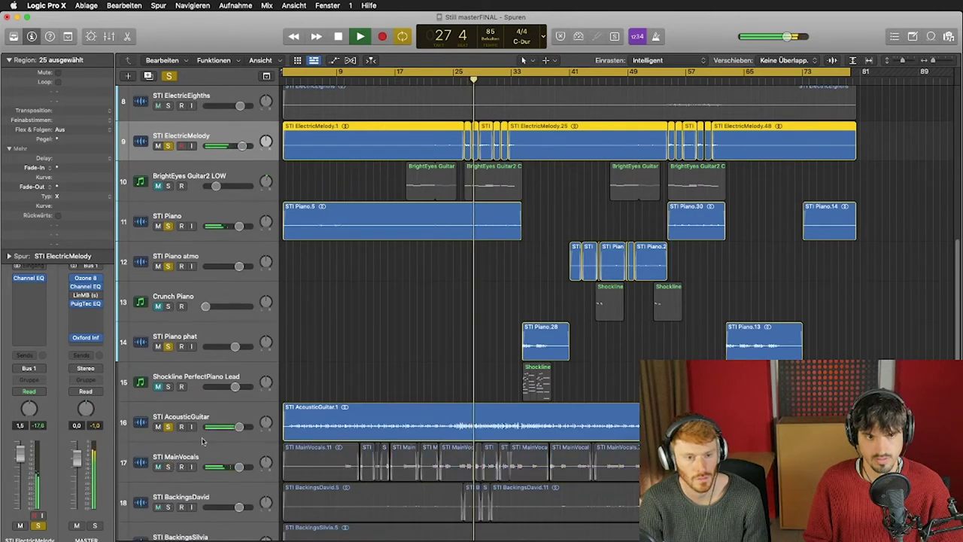
scroll(442, 257, "up", 1)
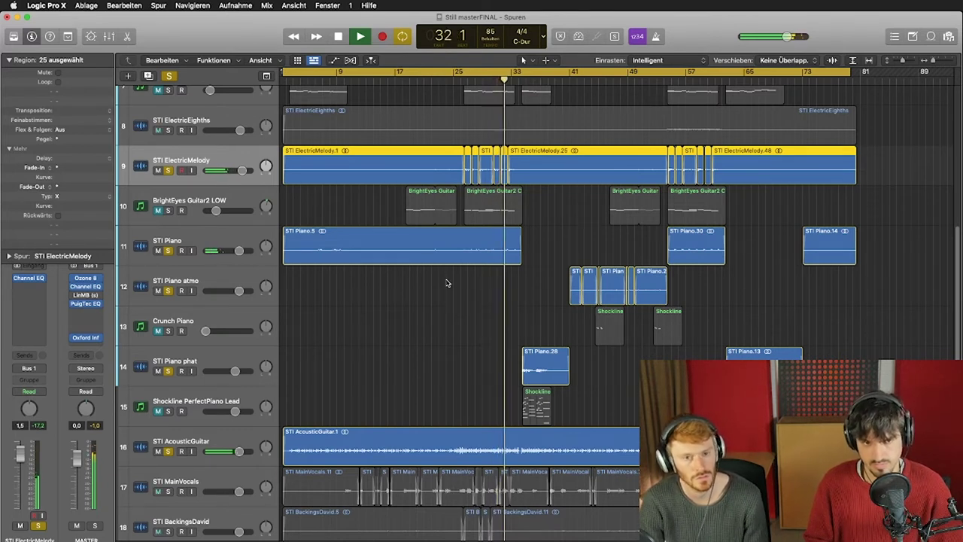
Stop playback and examine the notes of the BrightEyes Guitar2 C3-C4 region near bar 27 in the Piano Roll
double_click(489, 209)
key("space")
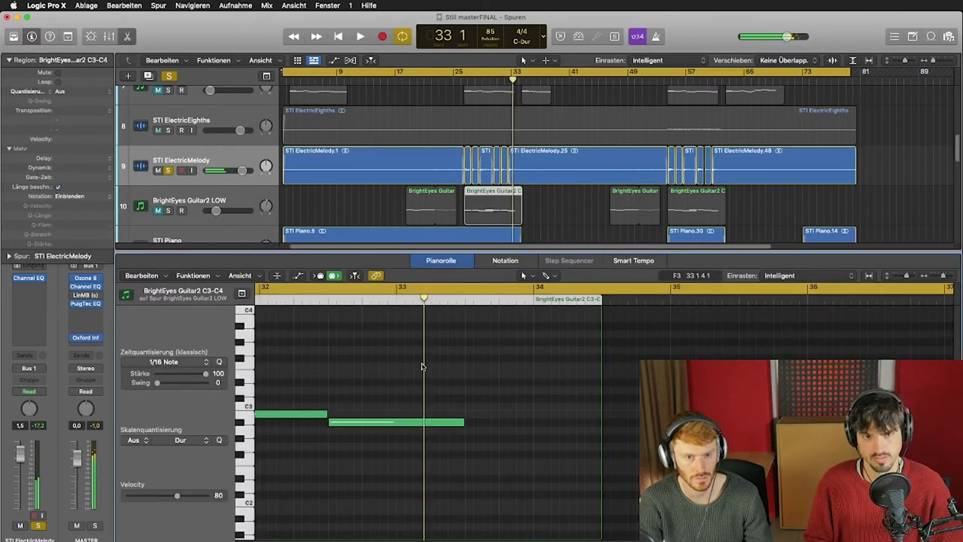
scroll(407, 418, "left", 10)
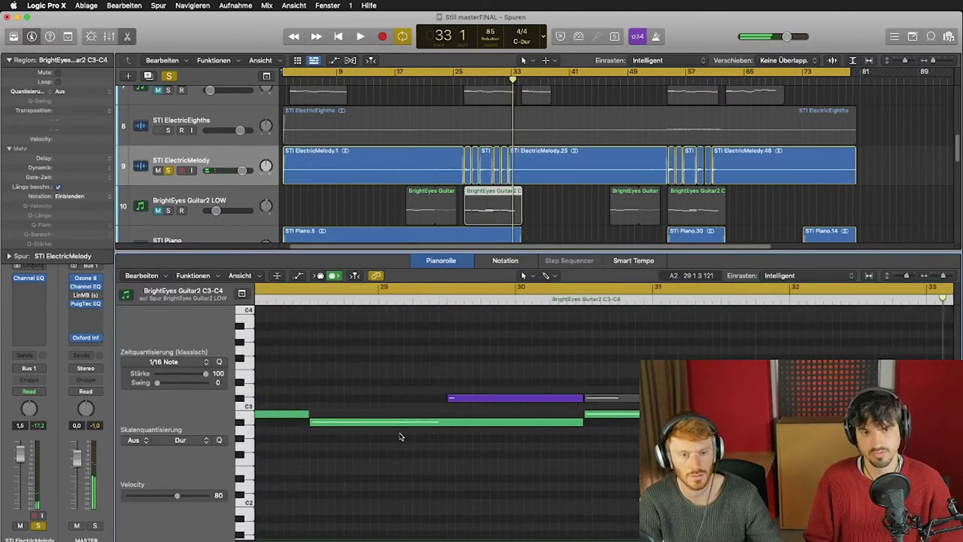
scroll(401, 436, "left", 3)
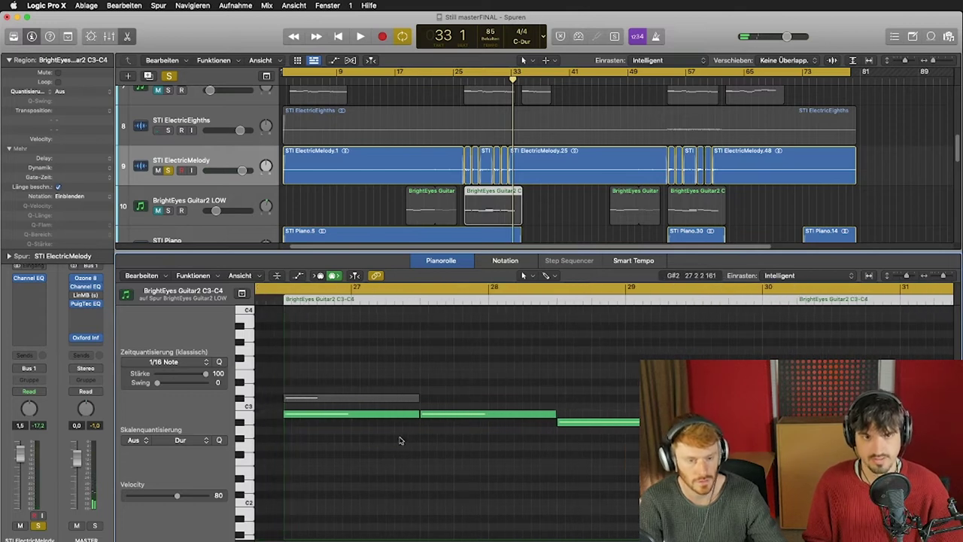
scroll(400, 440, "down", 2)
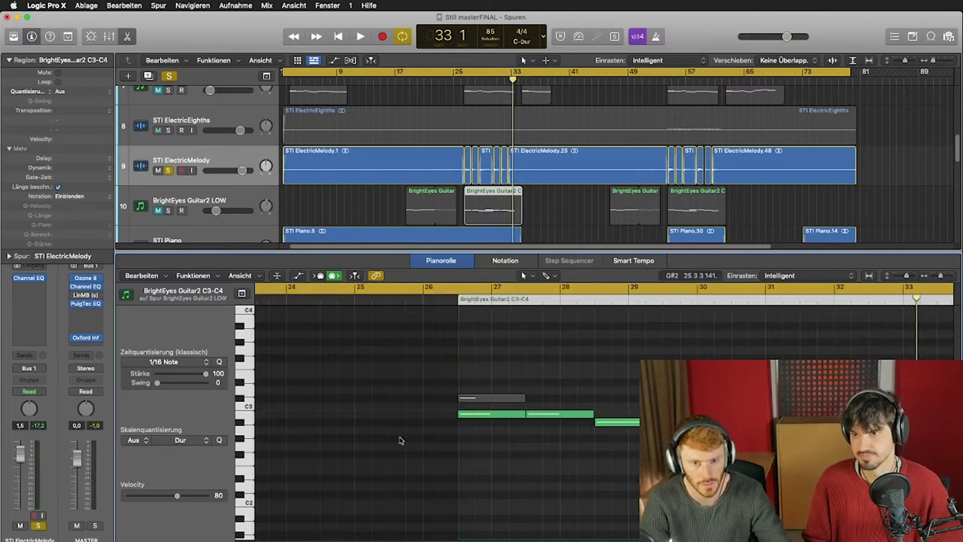
scroll(466, 432, "right", 5)
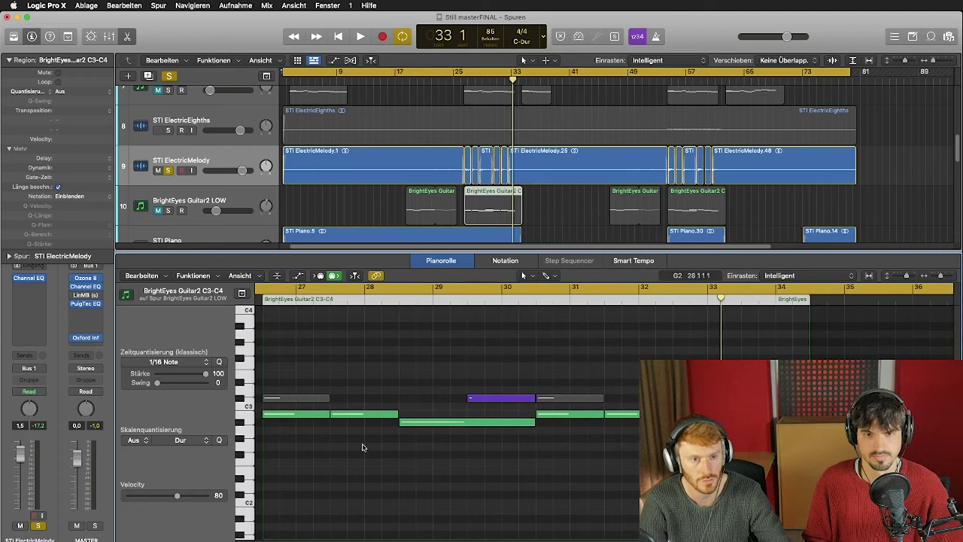
scroll(295, 294, "left", 2)
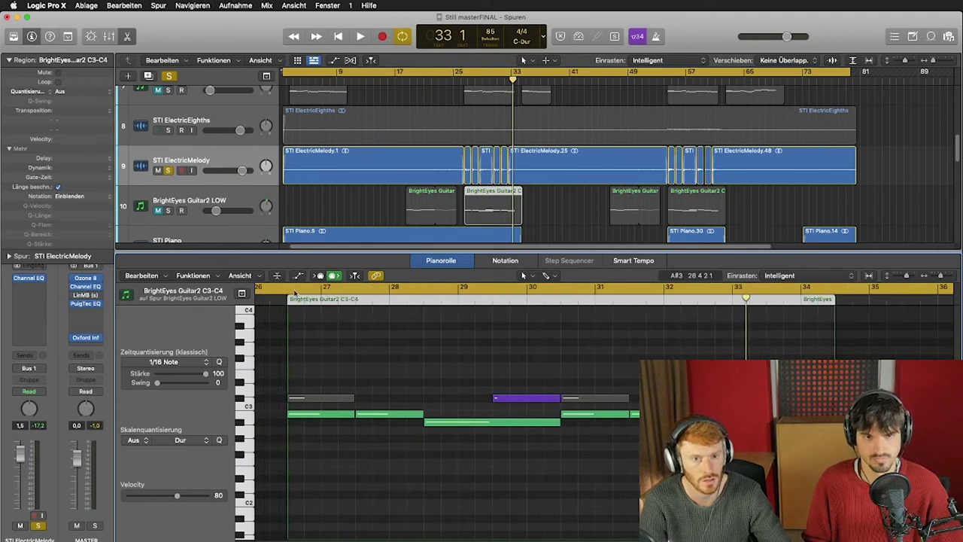
Inspect the Kontakt instrument on the BrightEyes Guitar2 LOW track with the extra region parameters collapsed, then close the plug-in window
left_click(237, 197)
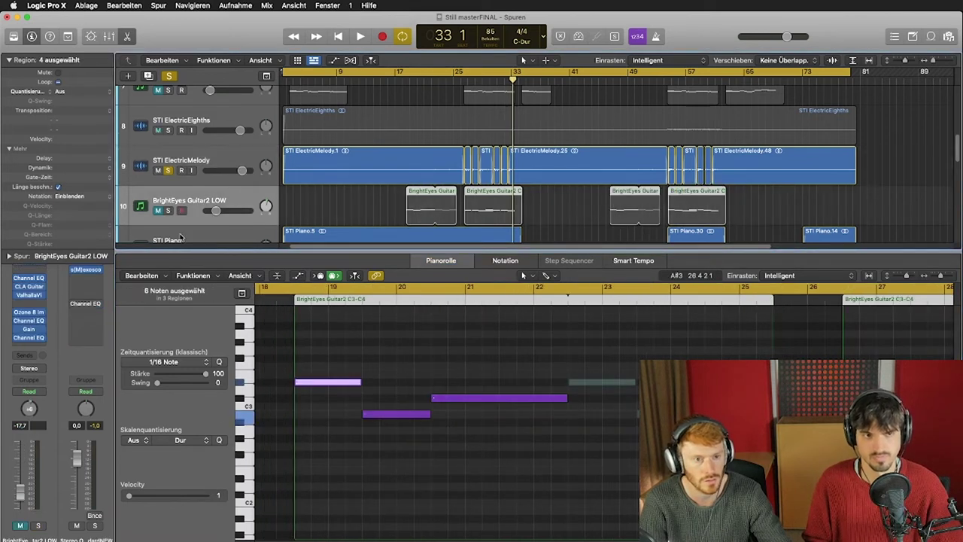
left_click(9, 149)
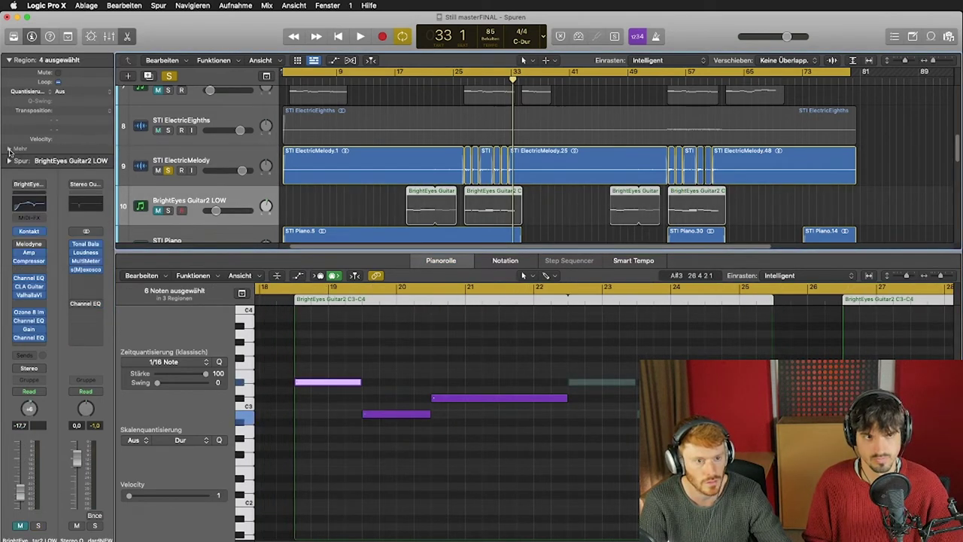
left_click(28, 232)
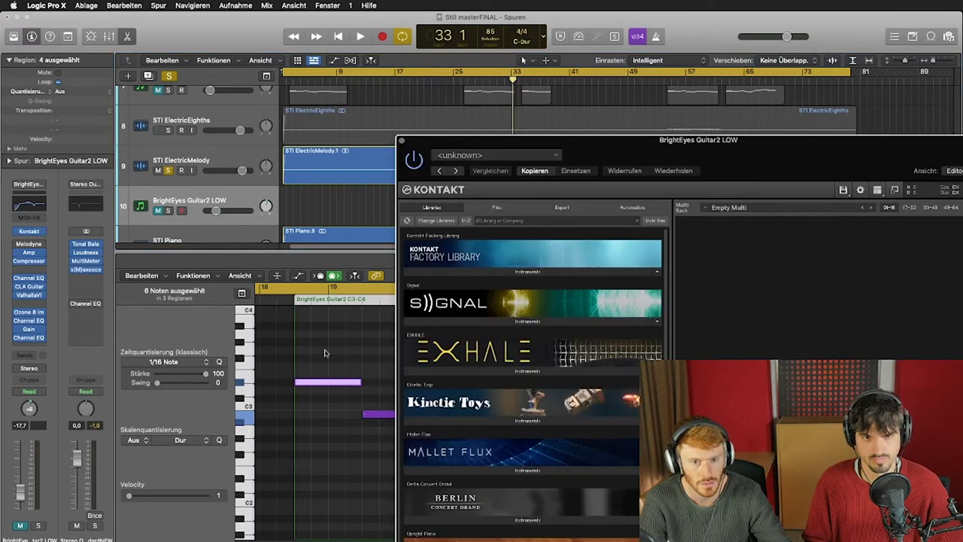
left_click(402, 140)
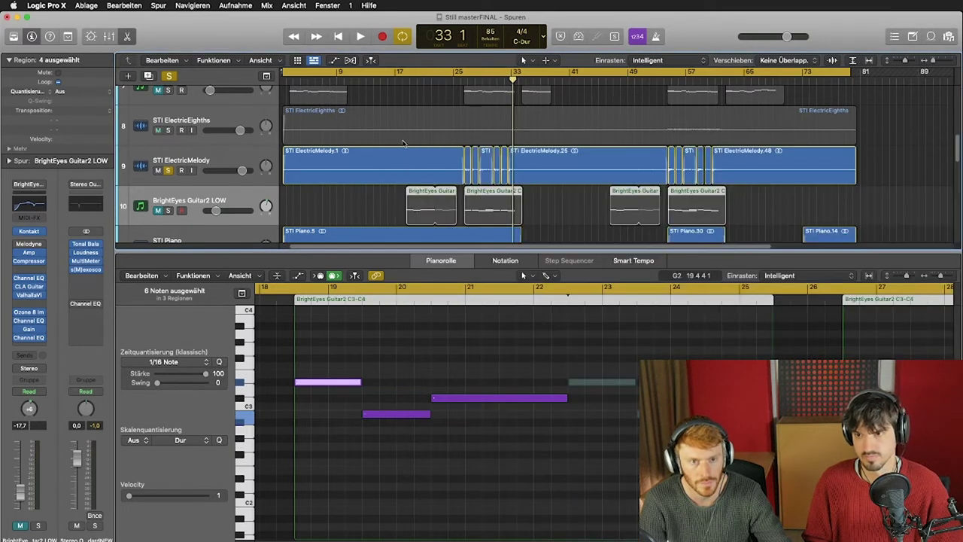
Look through the notes of all BrightEyes Guitar2 LOW regions from bar 18 to about bar 31, then deselect the regions
left_click(419, 505)
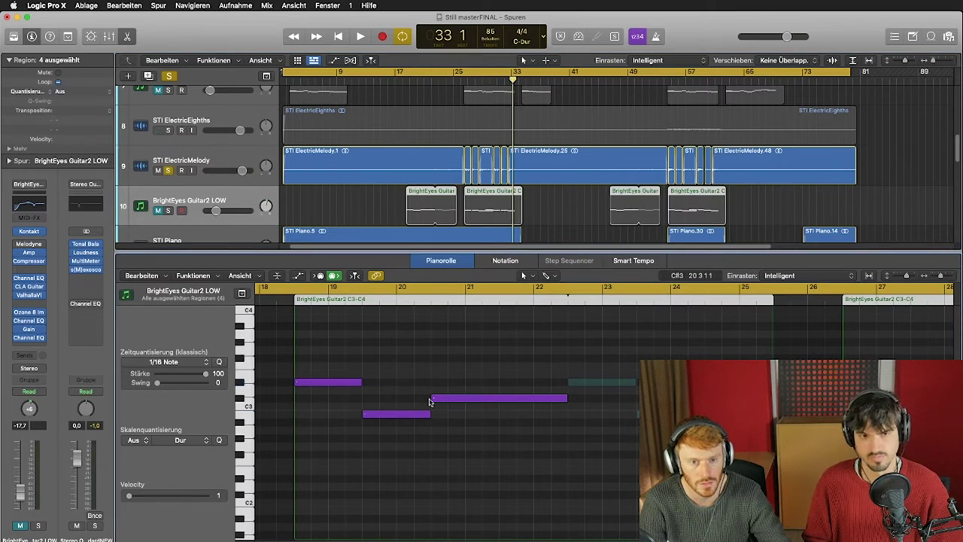
scroll(565, 442, "right", 10)
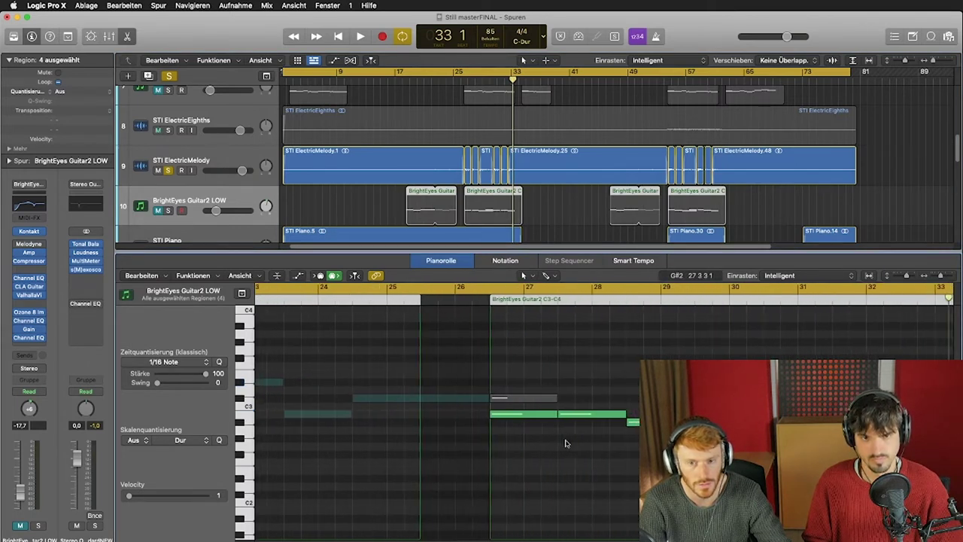
scroll(566, 443, "right", 5)
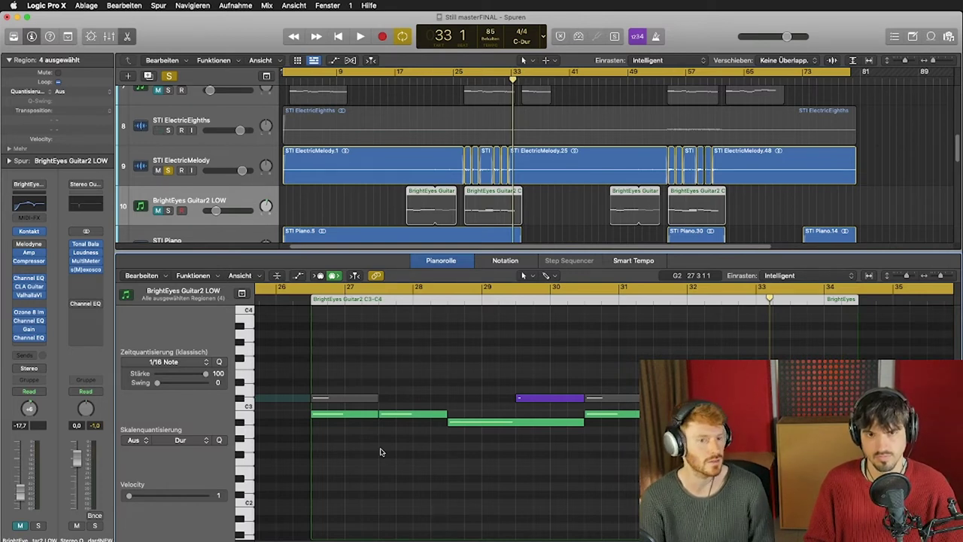
left_click(551, 216)
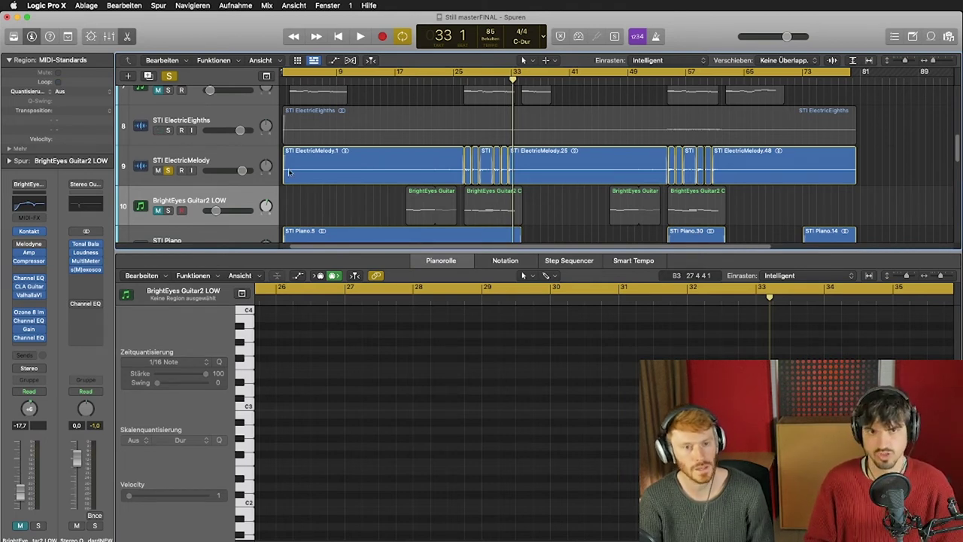
View the ValhallaVintageVerb settings on BrightEyes Guitar2 LOW, comparing with the STI ElectricMelody regions, then close the plug-in window
left_click(253, 160)
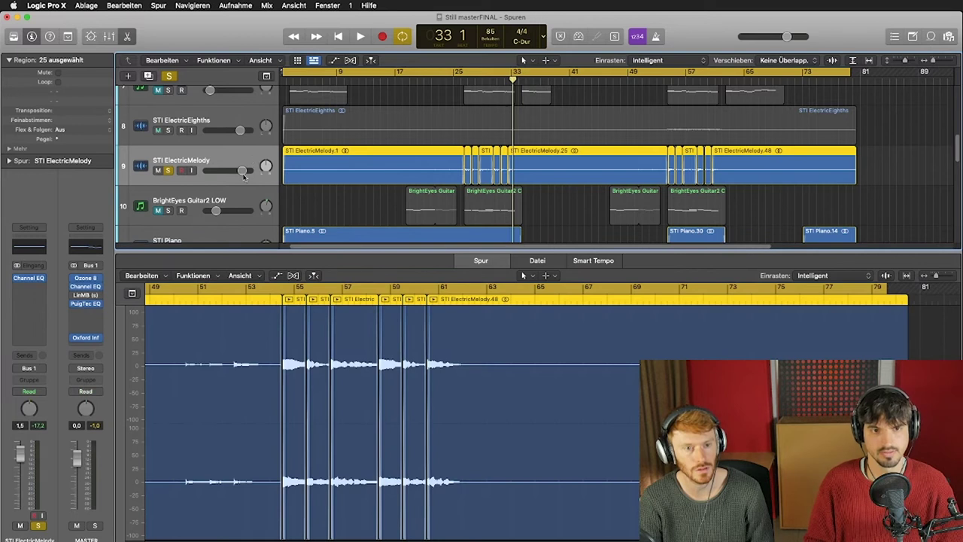
left_click(234, 191)
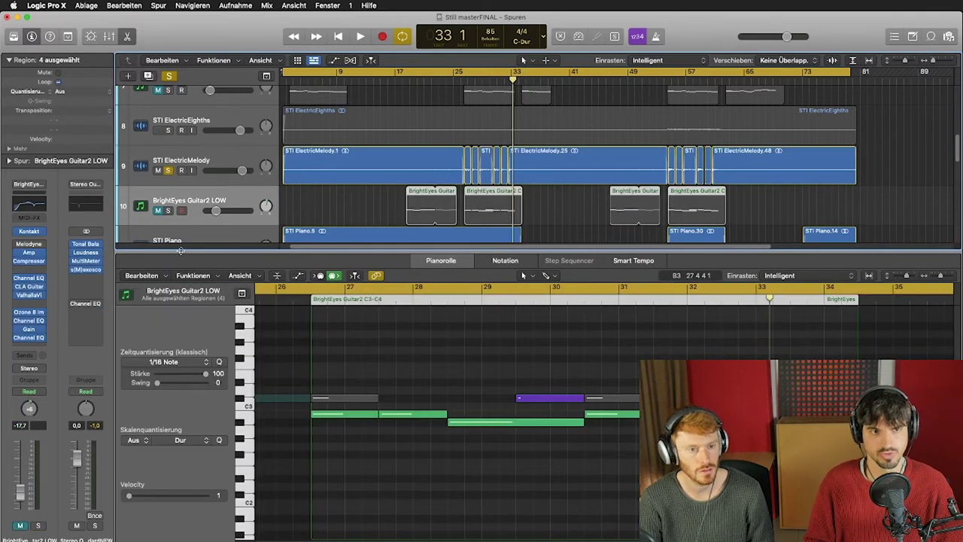
left_click(29, 294)
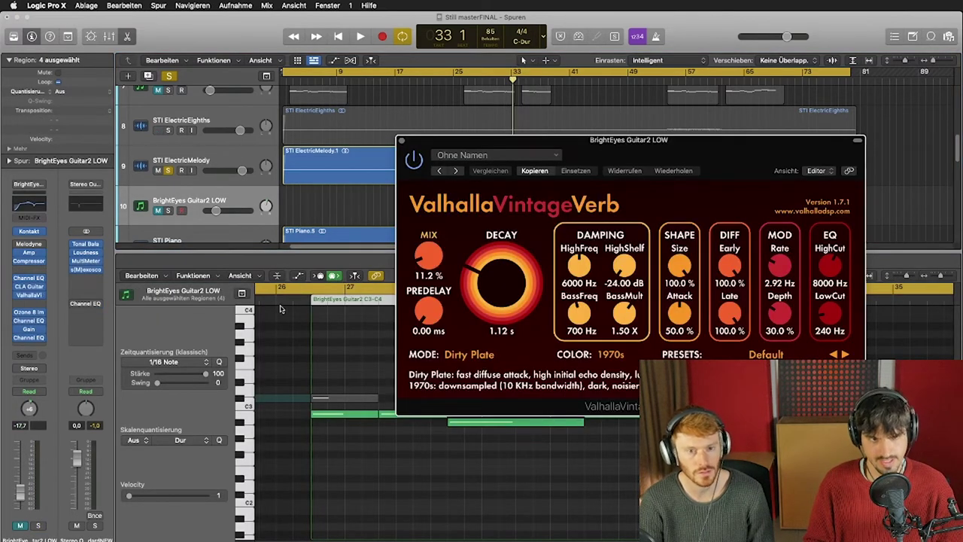
left_click_drag(577, 145, 552, 239)
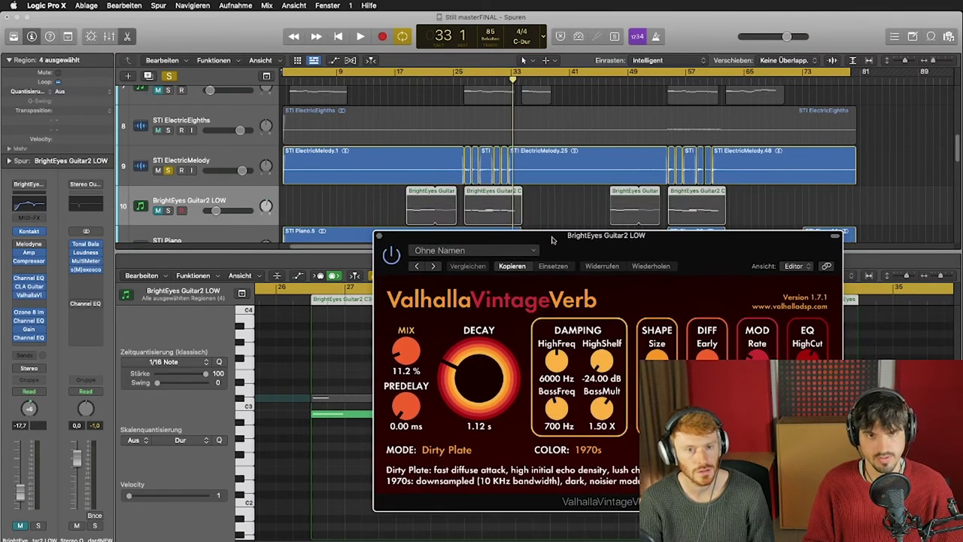
left_click(474, 176)
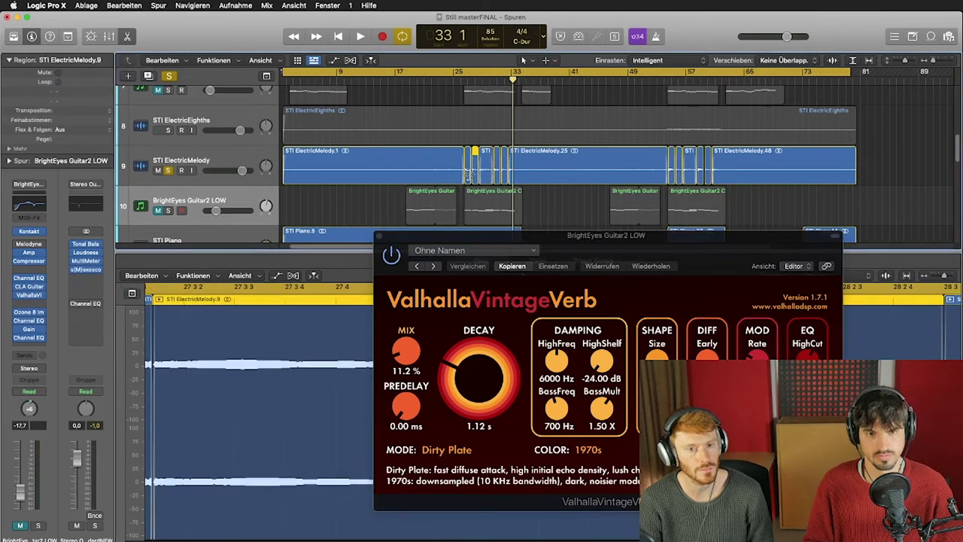
left_click(377, 237)
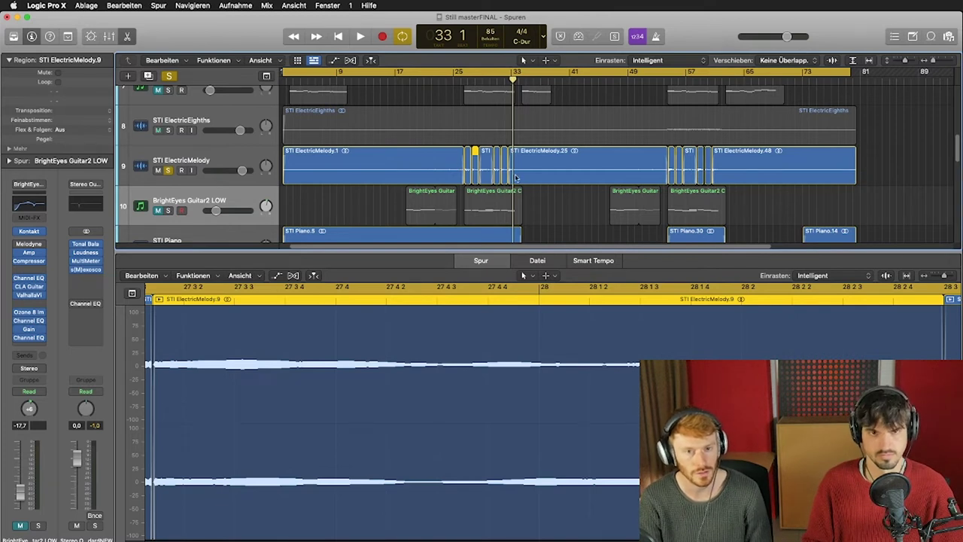
Show the notes of the BrightEyes Guitar2 region near bar 27 once more, then clear the region selection
left_click(495, 205)
left_click(491, 209)
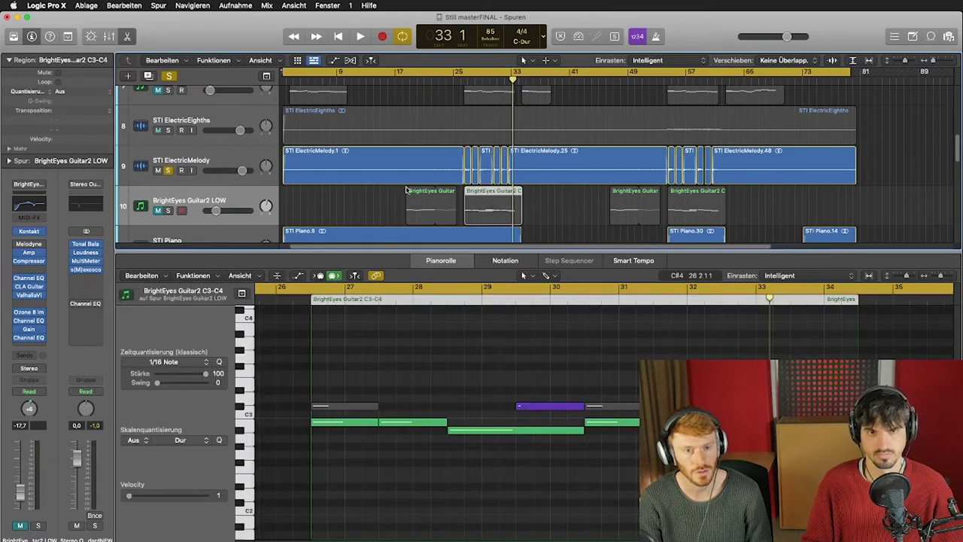
left_click(337, 196)
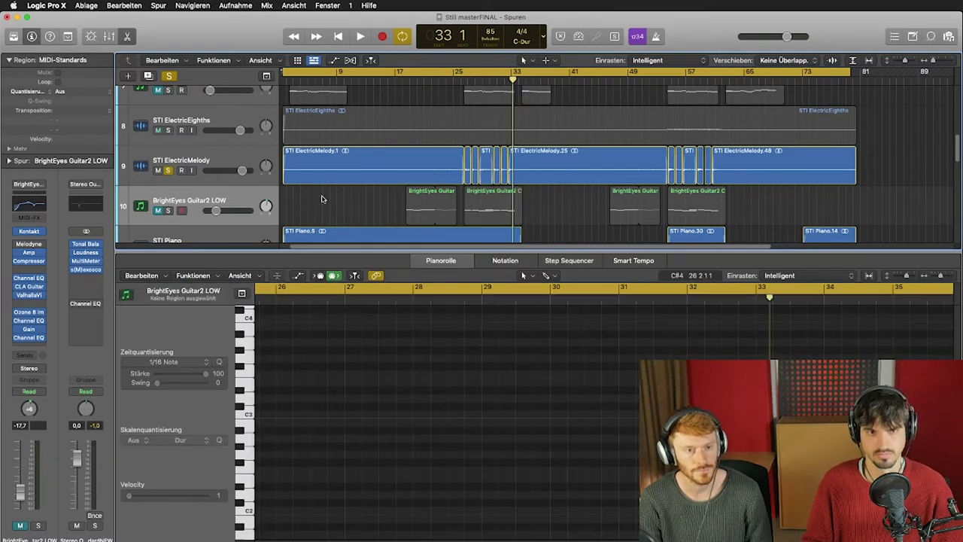
Turn off solo on STI ElectricMelody and all other soloed tracks
left_click(169, 172)
left_click(170, 76)
scroll(359, 208, "up", 4)
scroll(357, 203, "up", 1)
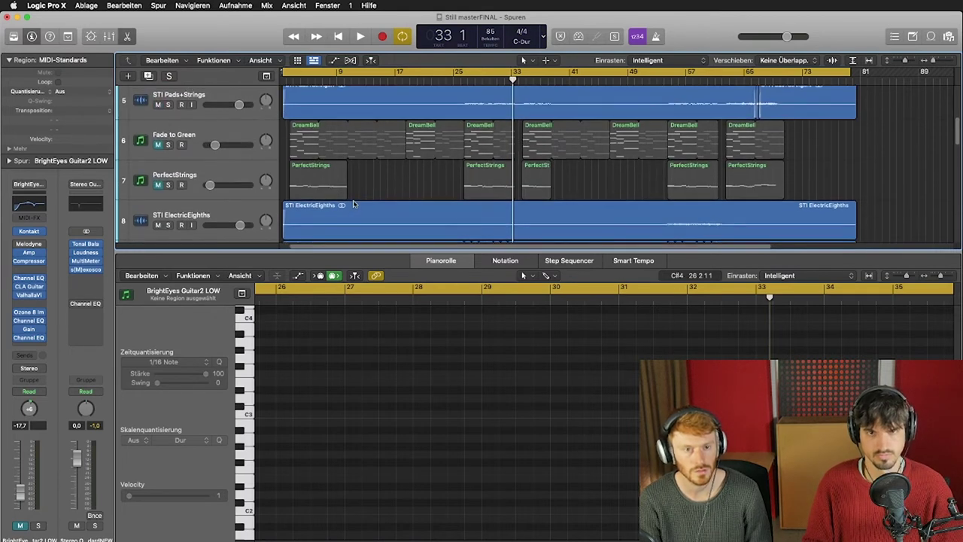
Examine the DreamBell chord notes of the Fade to Green track around bars 50 to 66, then deselect its regions
left_click(180, 136)
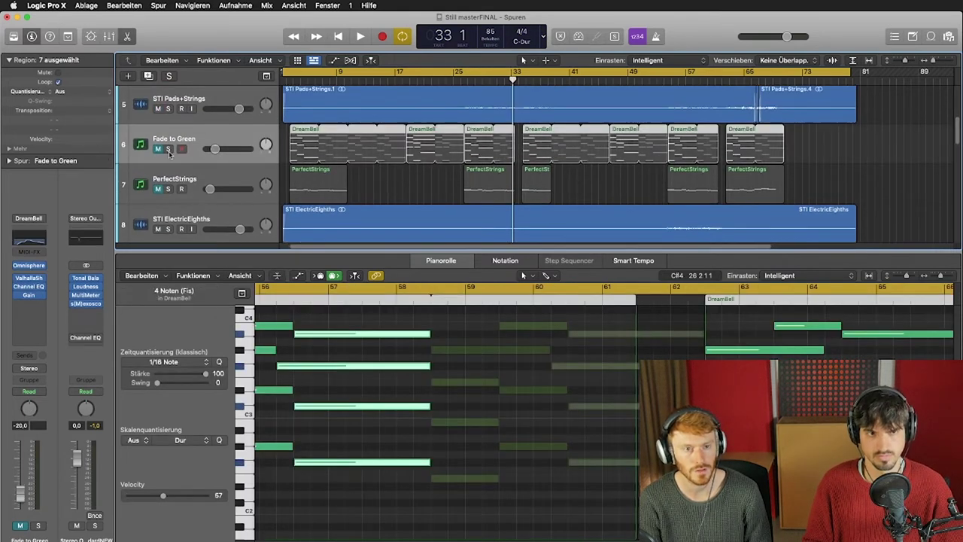
scroll(170, 151, "up", 3)
scroll(173, 155, "down", 3)
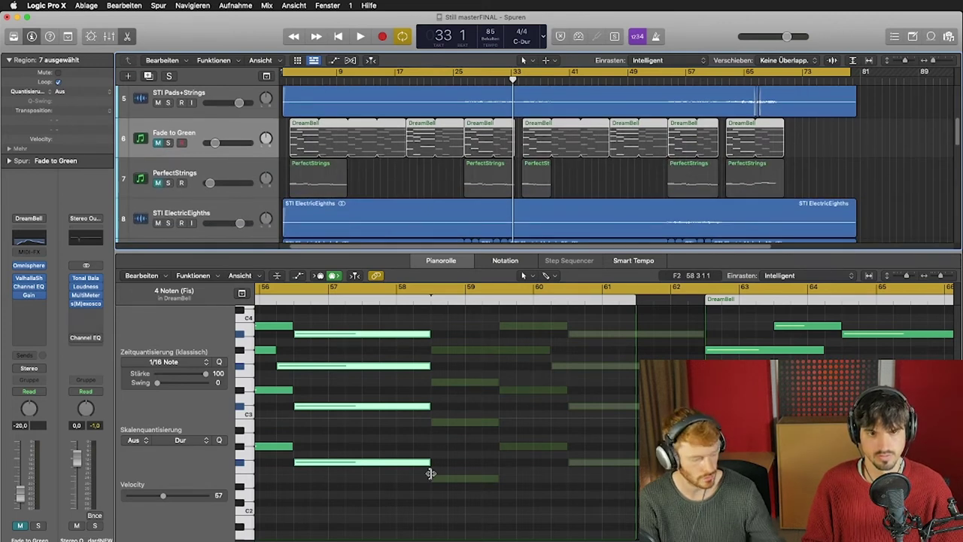
scroll(437, 463, "left", 6)
left_click_drag(611, 509, 590, 319)
scroll(673, 321, "up", 3)
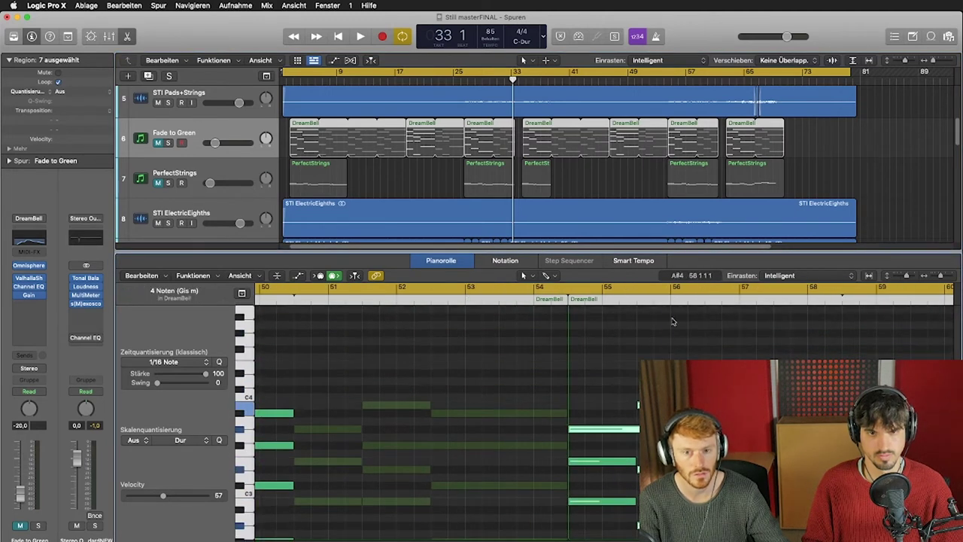
scroll(796, 381, "down", 3)
left_click(756, 344)
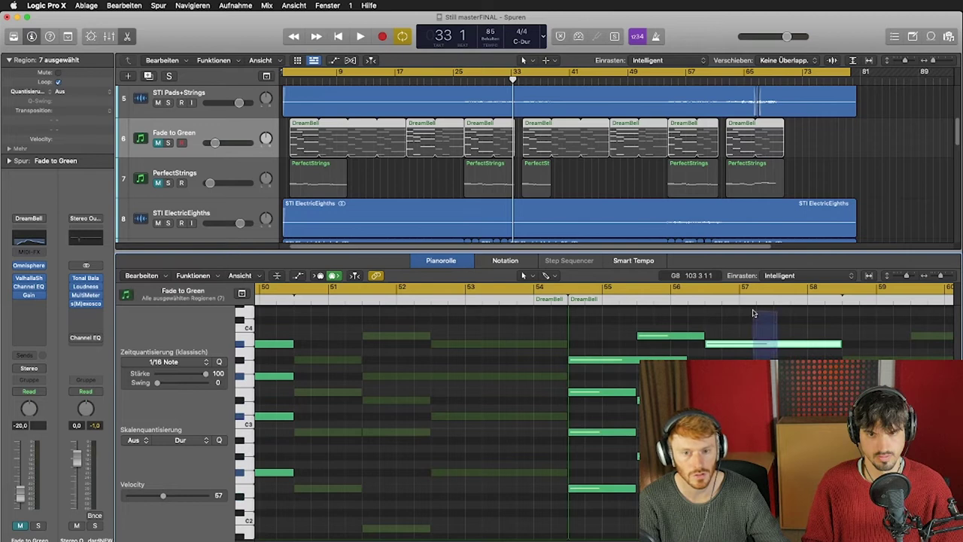
left_click(392, 174)
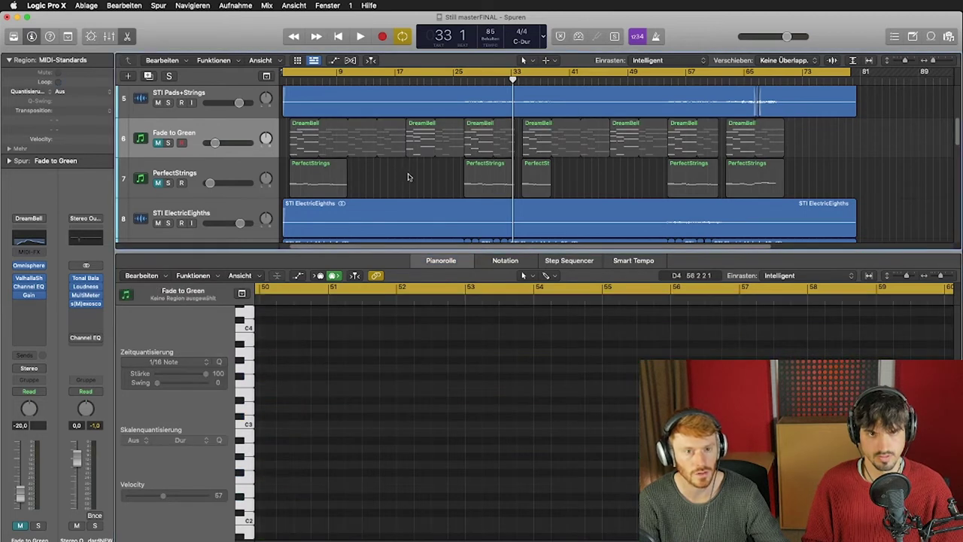
Solo the STI Pads+Strings track and start playback from bar 27
left_click(181, 148)
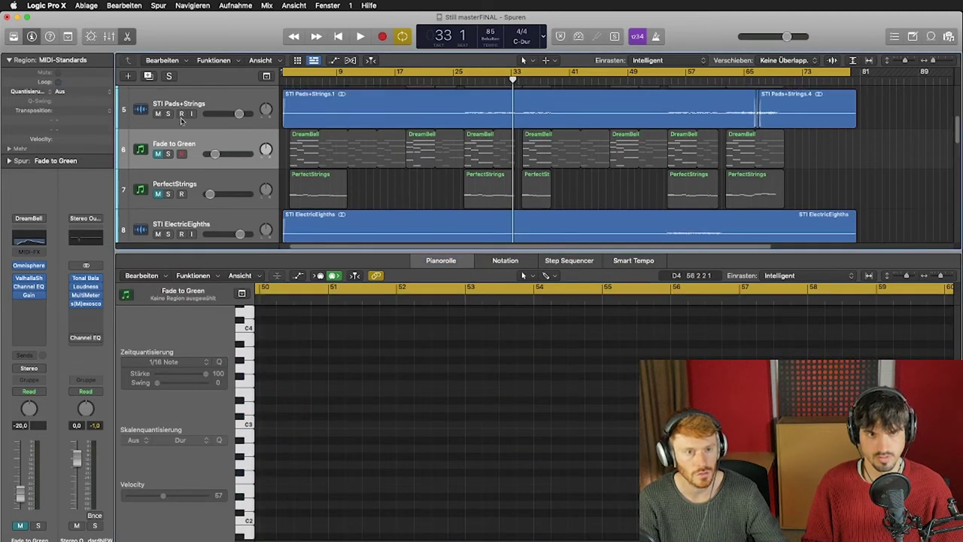
left_click(215, 98)
left_click(168, 113)
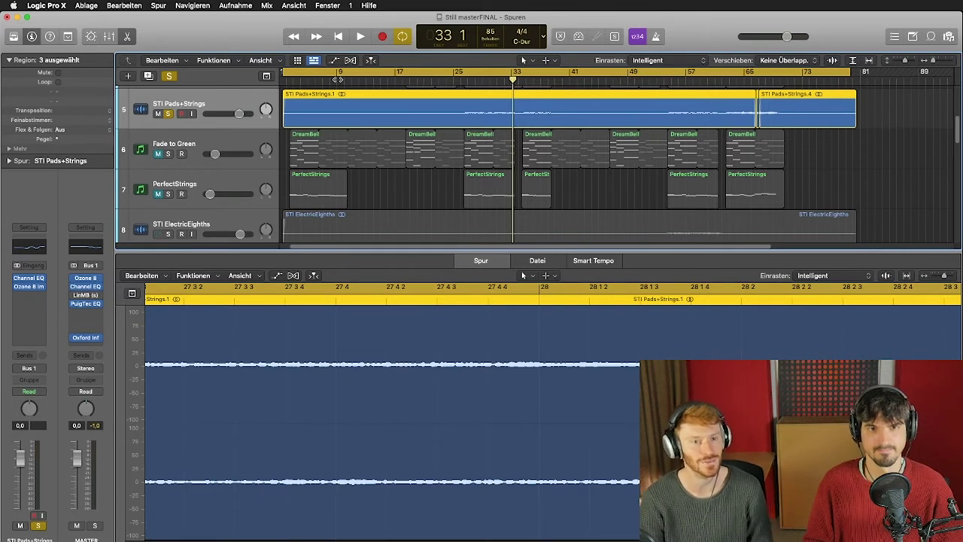
left_click(473, 83)
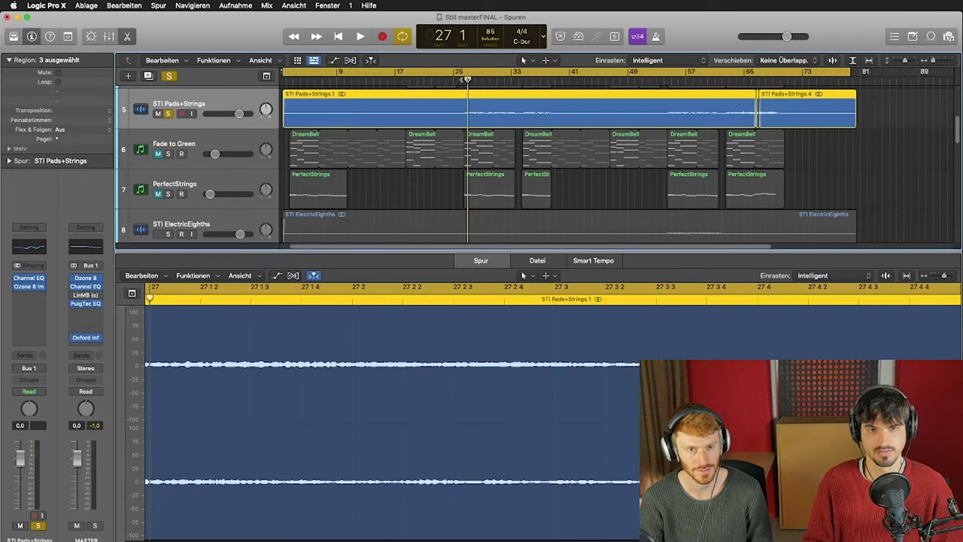
key("space")
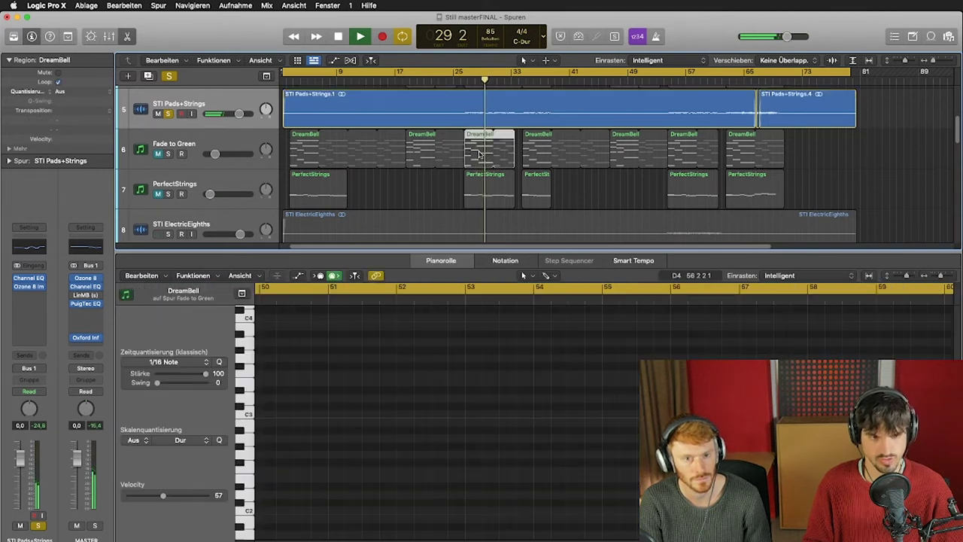
View the DreamBell and then the PerfectStrings region near bar 27 in the Piano Roll while playback continues
left_click(485, 159)
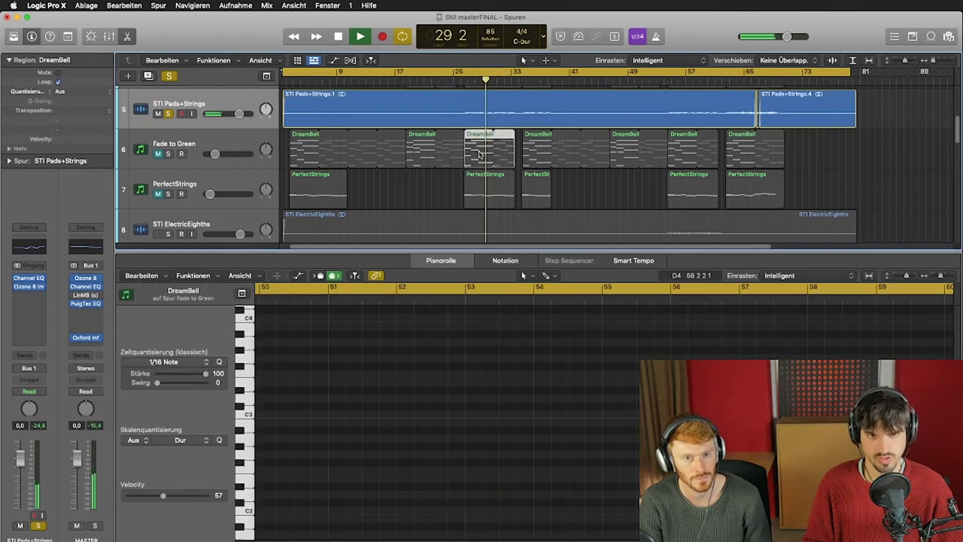
left_click(449, 179)
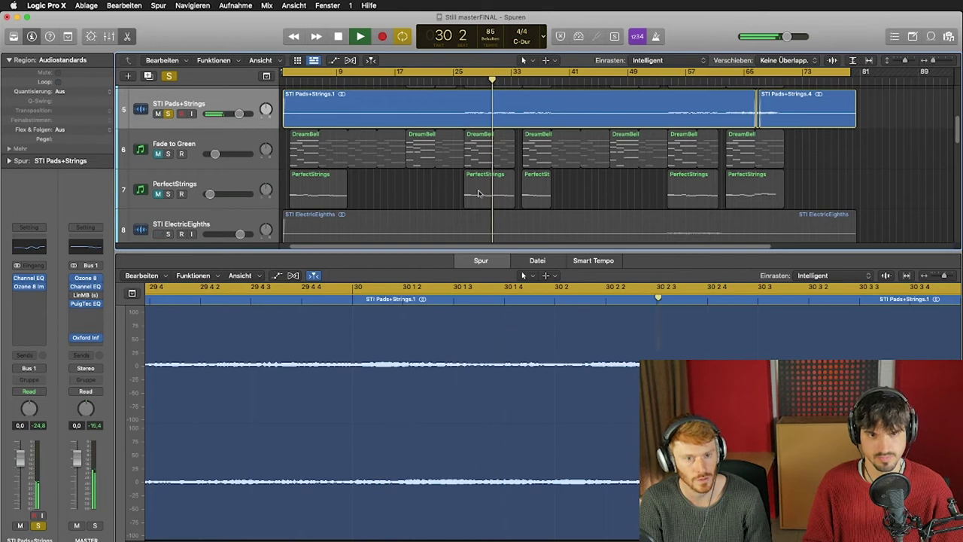
left_click(477, 194)
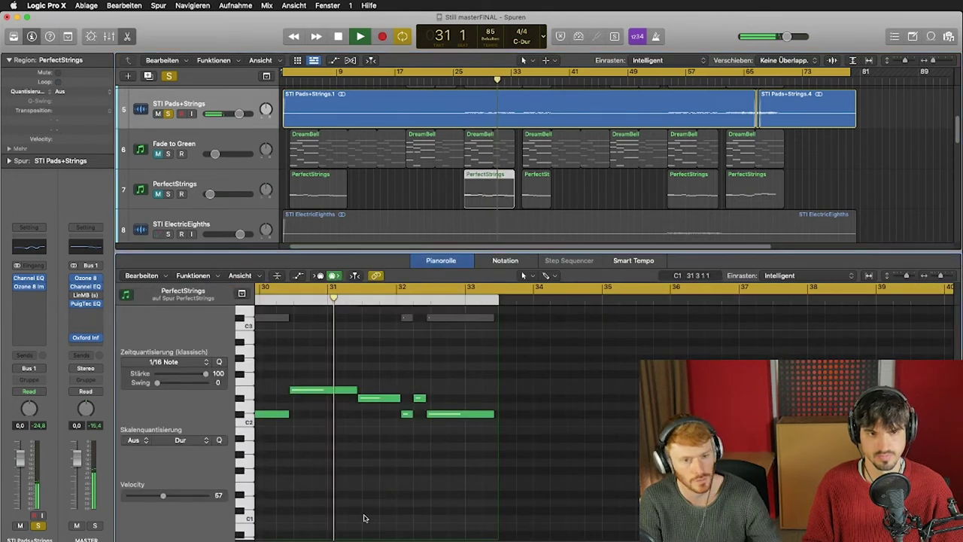
Stop playback around bar 33, deselect the PerfectStrings region and turn off solo on STI Pads+Strings
scroll(363, 518, "left", 5)
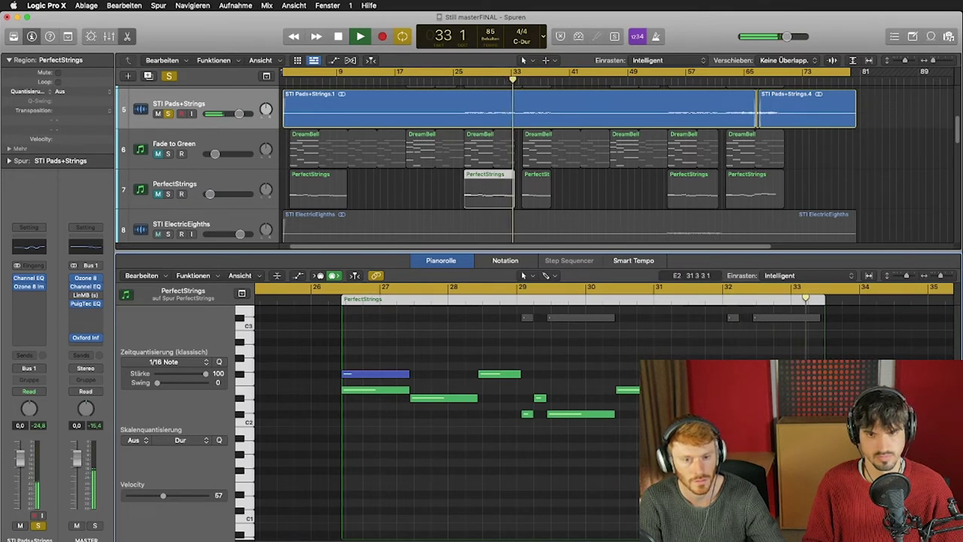
left_click(426, 196)
key("space")
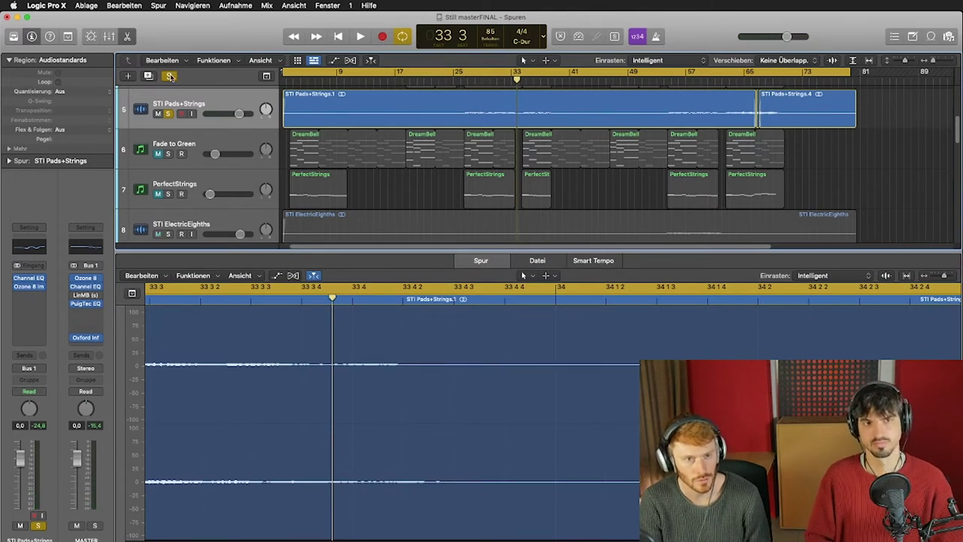
left_click(425, 227)
Select the Liverpool Bass track among the upper tracks and leave none of its regions selected
scroll(399, 203, "up", 3)
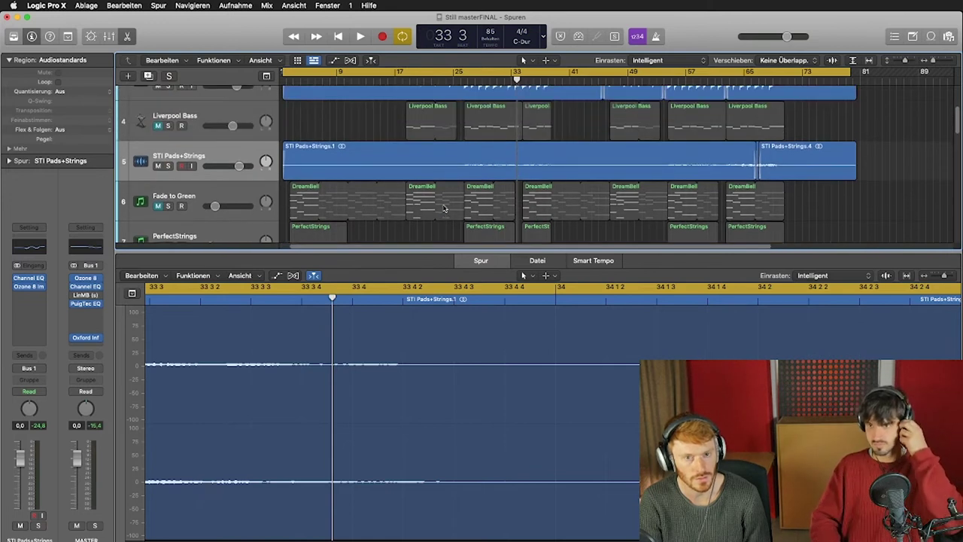
scroll(384, 197, "up", 1)
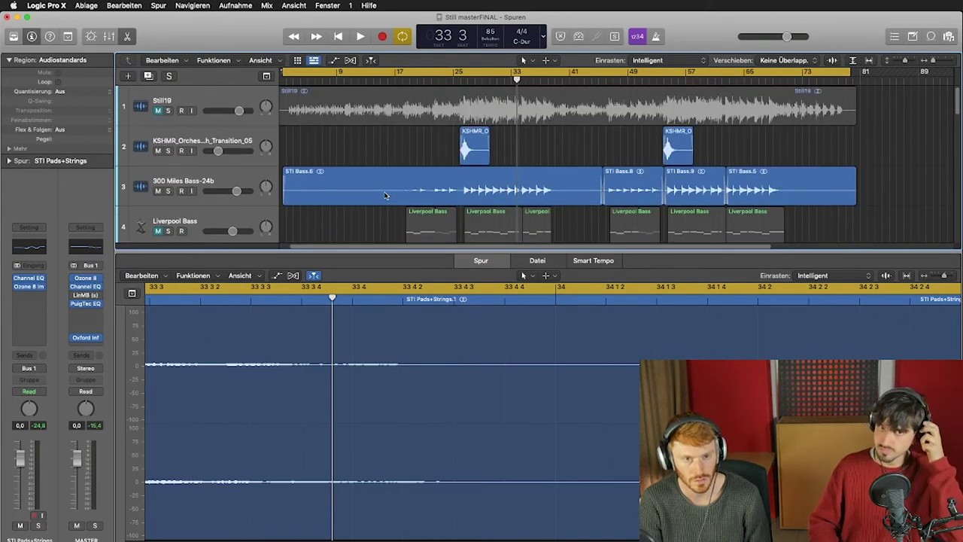
scroll(399, 188, "down", 2)
scroll(435, 152, "up", 1)
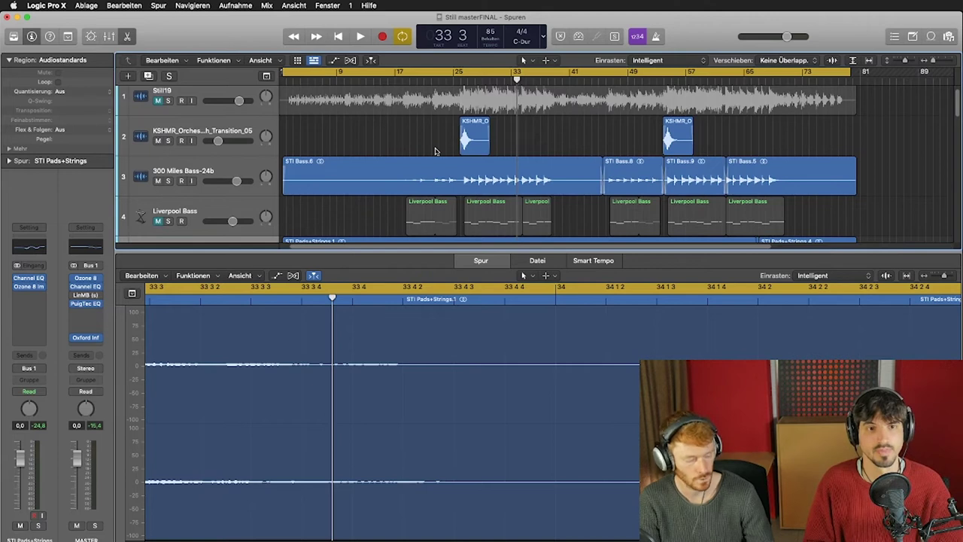
scroll(313, 199, "down", 1)
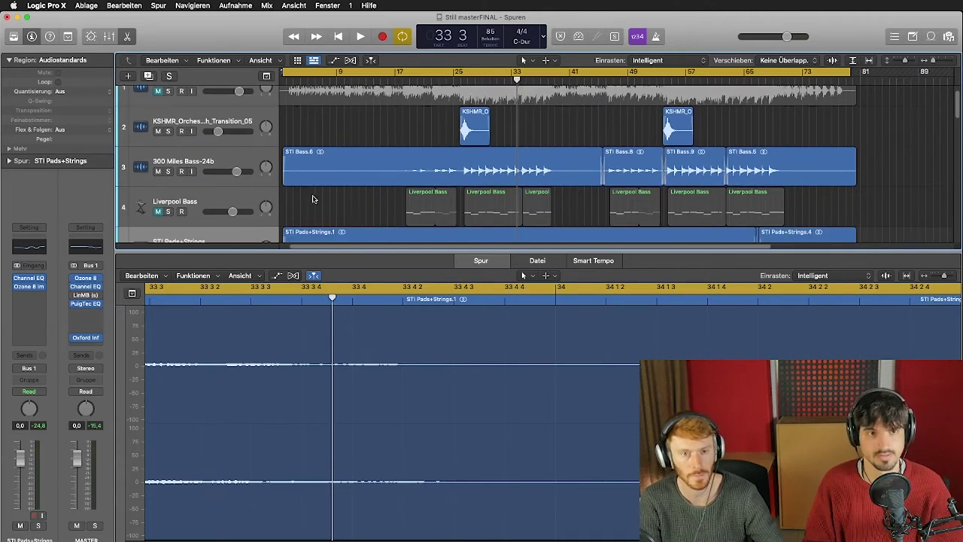
left_click(217, 199)
left_click(353, 208)
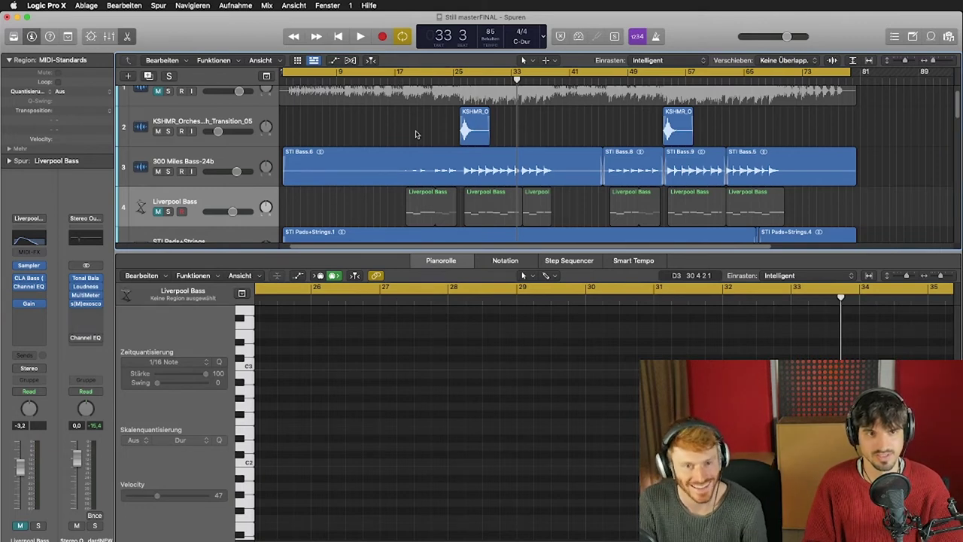
Solo the KSHMR Orchestral Crash Transition track, audition it from bar 26 to about bar 29, and deselect its regions
left_click(168, 131)
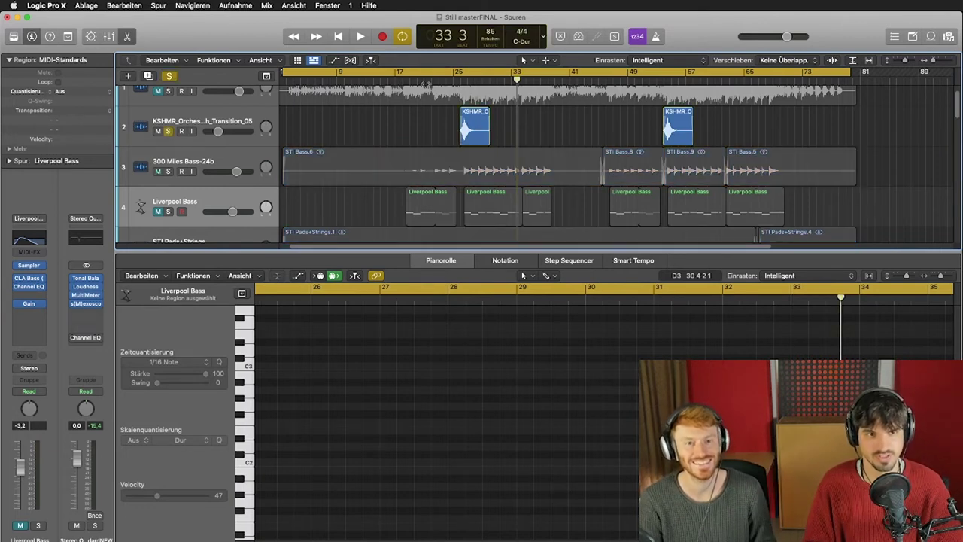
left_click(461, 82)
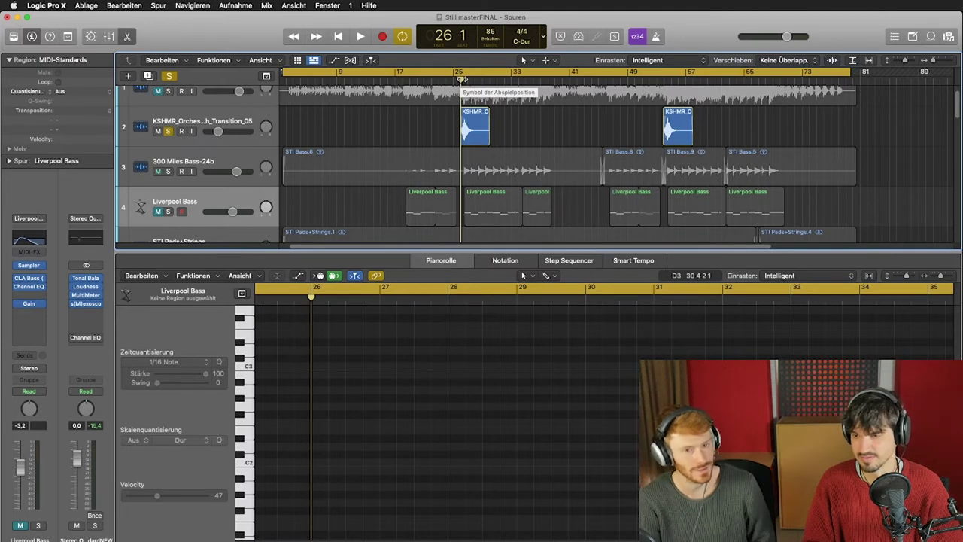
key("space")
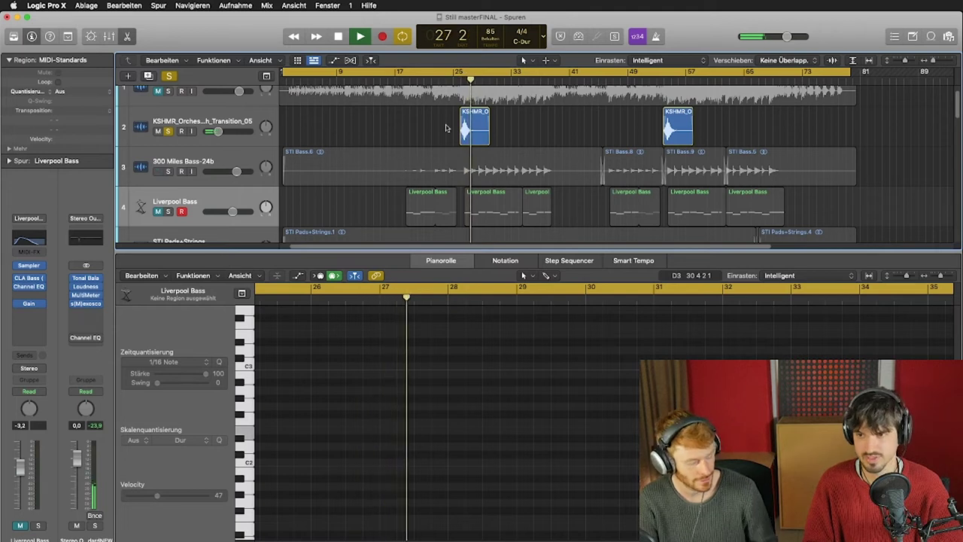
left_click(249, 119)
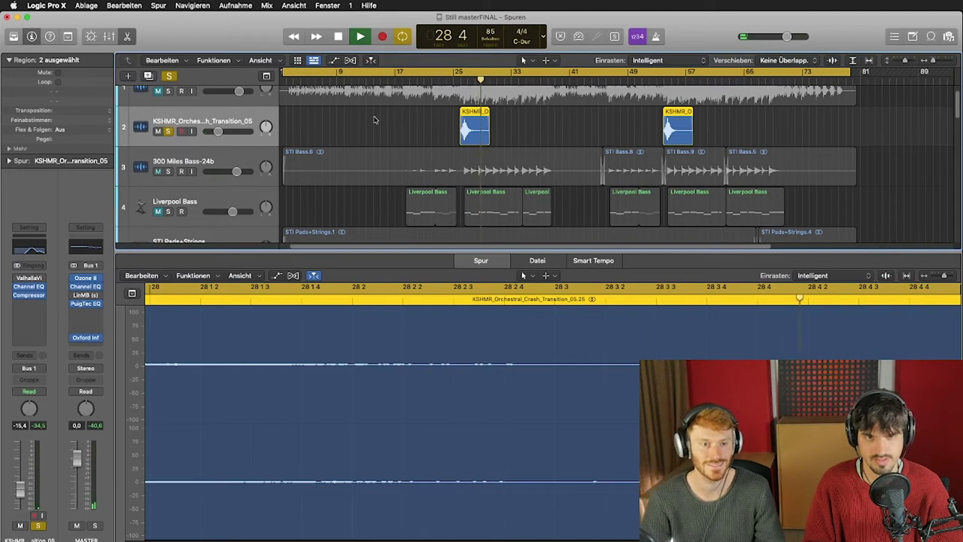
key("space")
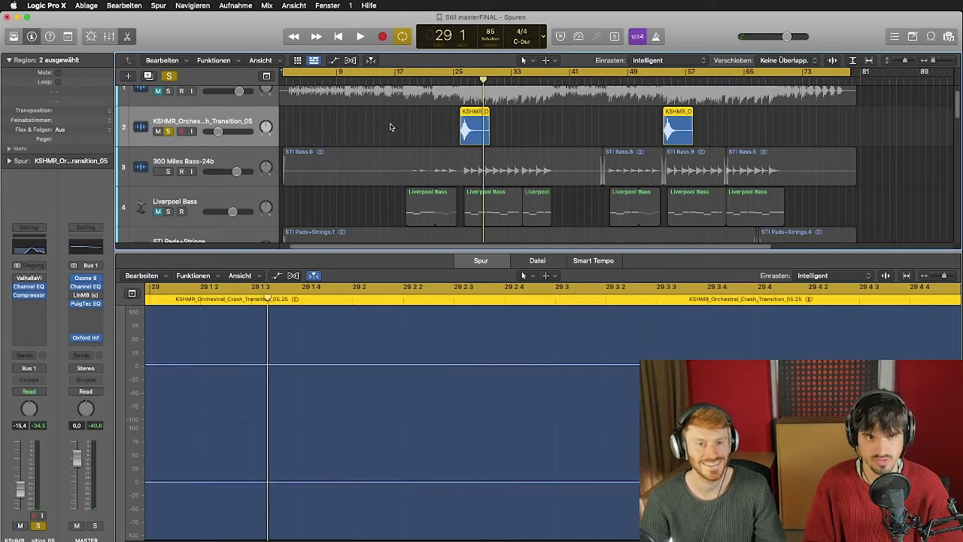
left_click(389, 126)
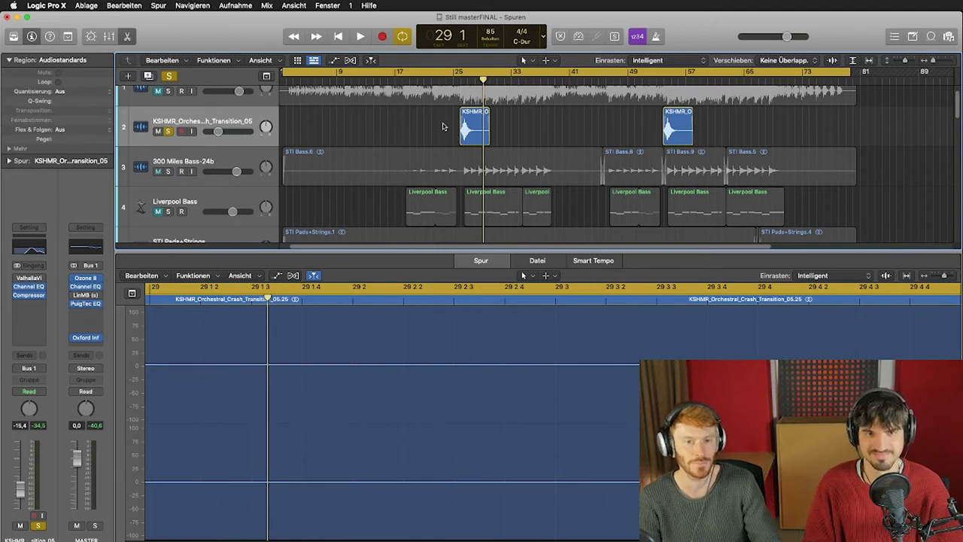
Inspect the Compressor and Channel EQ settings on the orchestral crash track, and turn off its solo
left_click(28, 294)
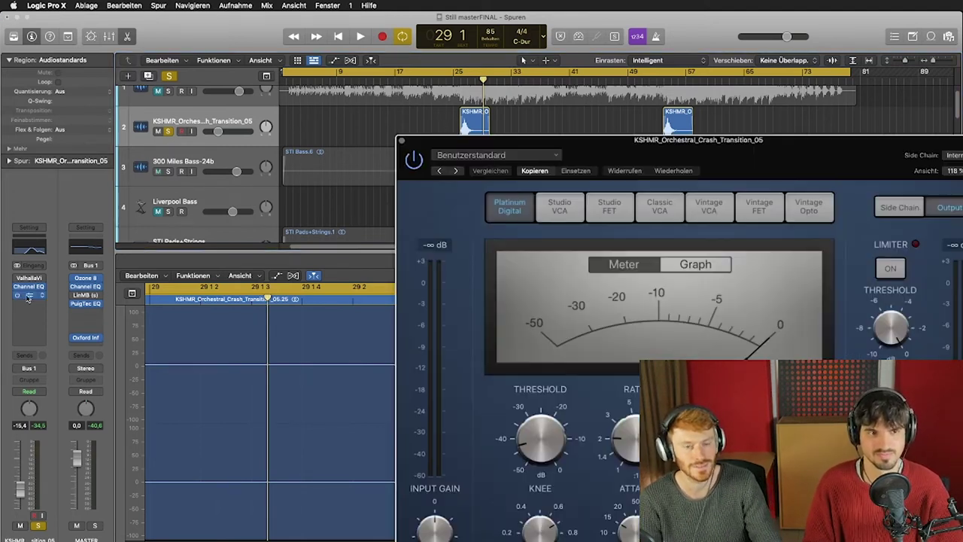
left_click(401, 142)
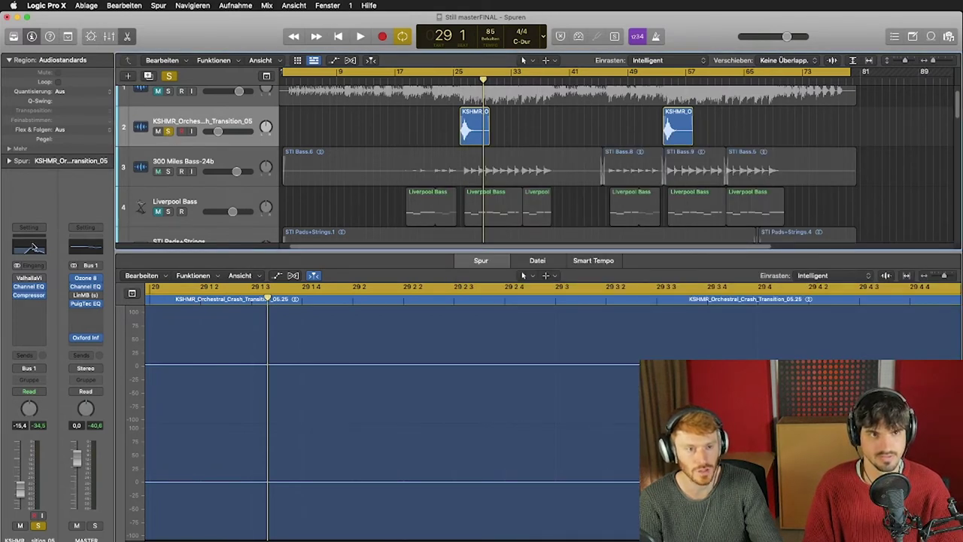
left_click(30, 248)
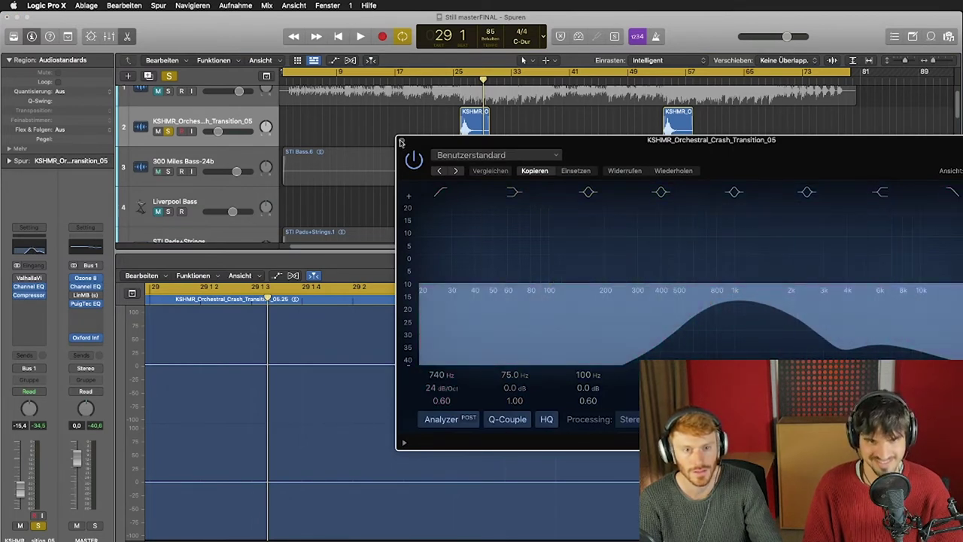
left_click(402, 142)
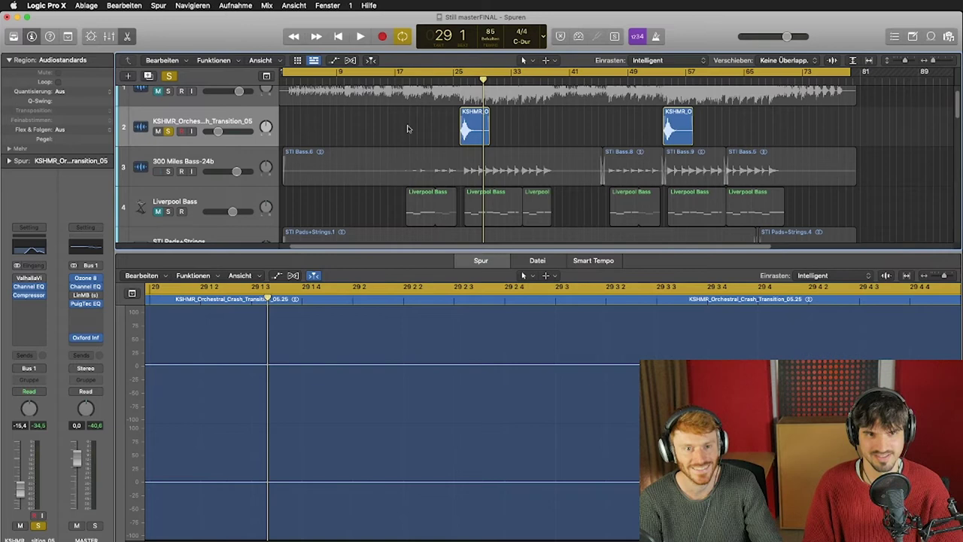
scroll(407, 130, "down", 2)
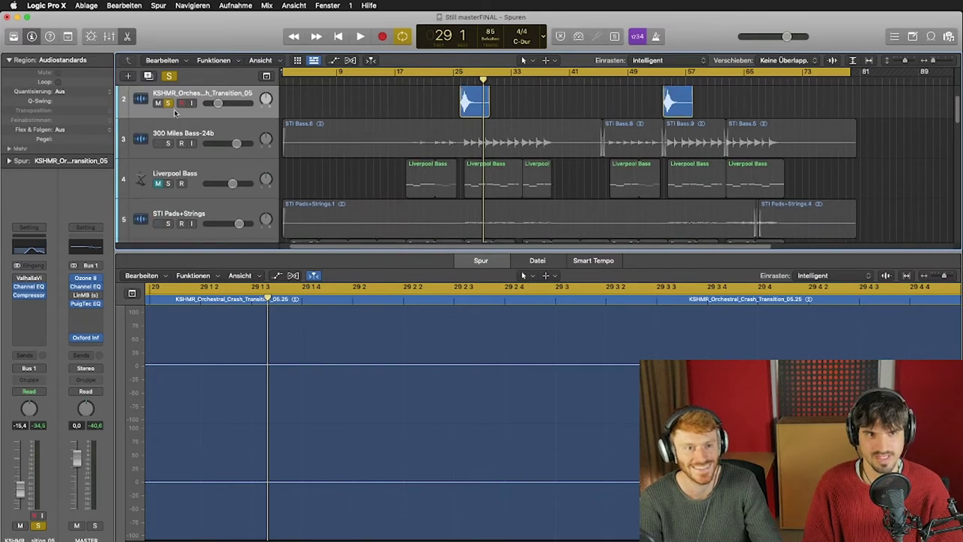
left_click(169, 103)
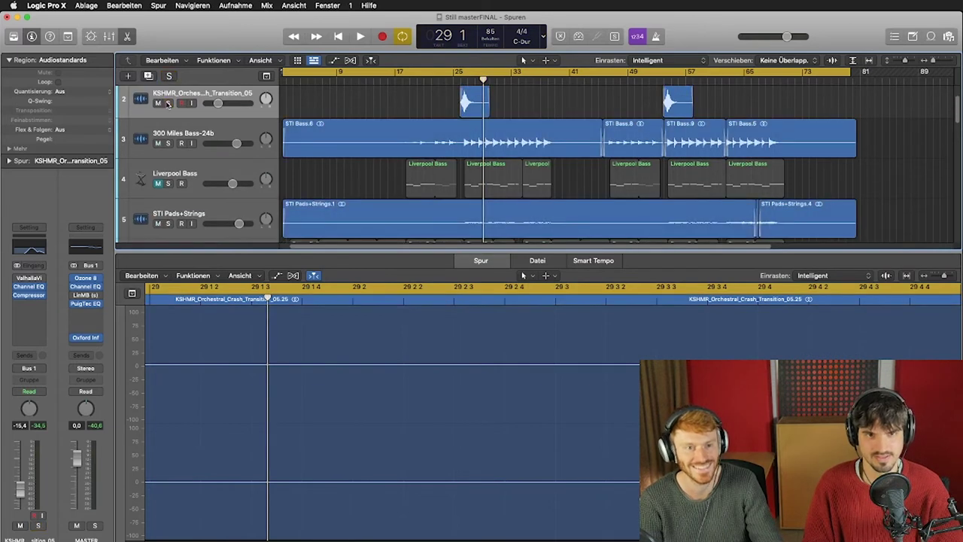
Select the Liverpool Bass track's region starting near bar 27 and examine its notes in the Piano Roll
left_click(208, 173)
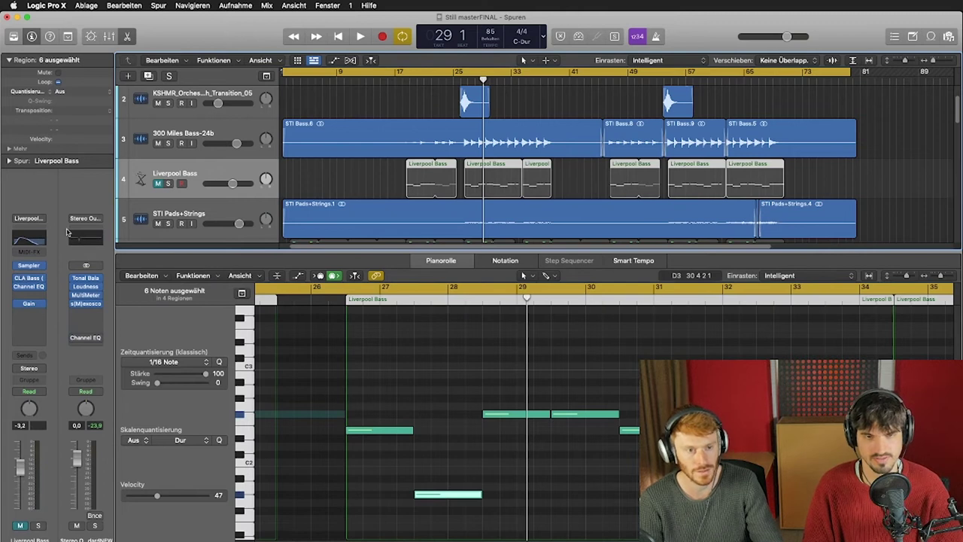
left_click(30, 267)
left_click(30, 267)
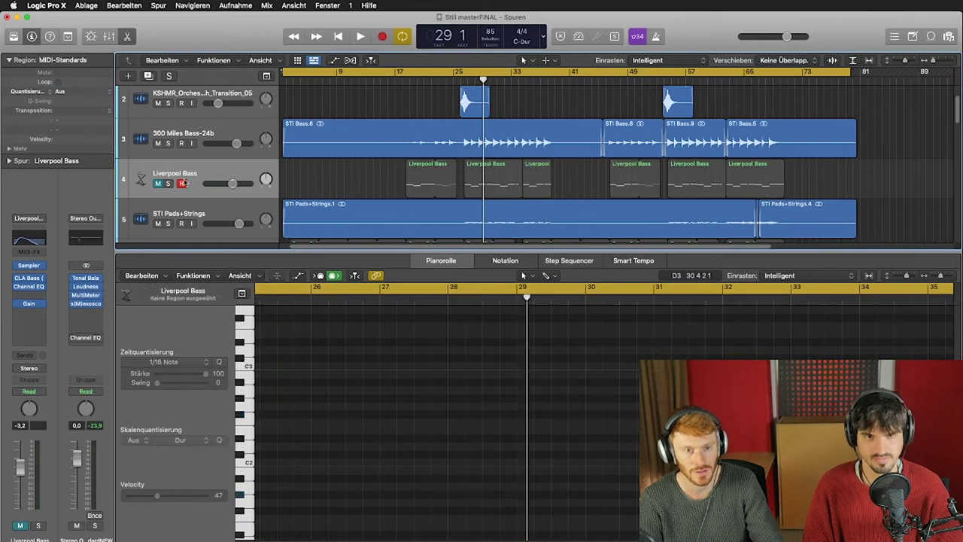
left_click(476, 178)
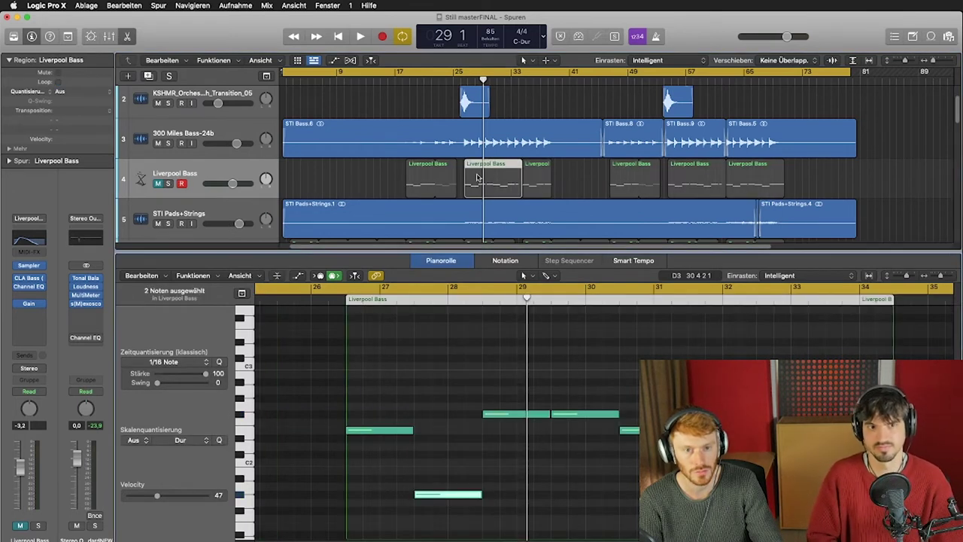
left_click(515, 456)
scroll(534, 432, "down", 2)
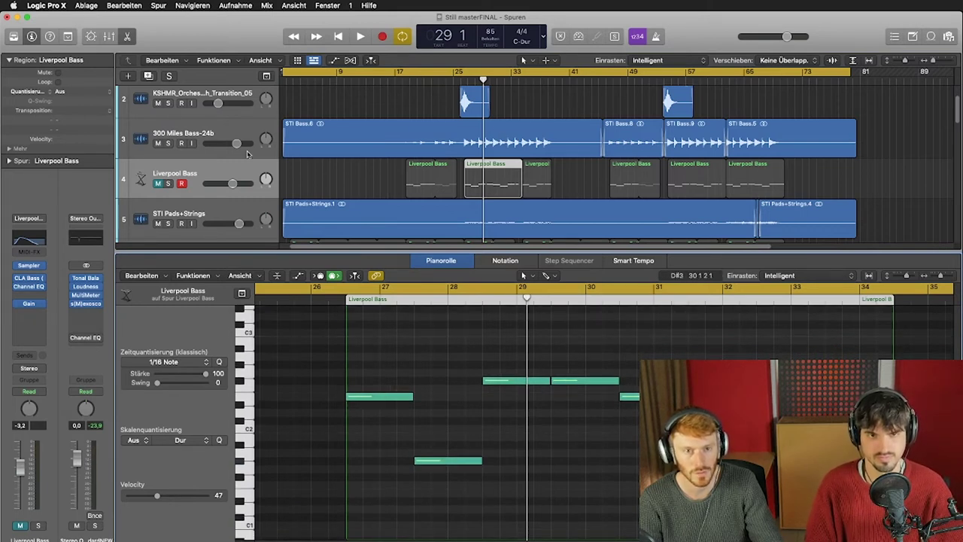
Solo the 300 Miles Bass-24b track and start playback from bar 26
left_click(168, 143)
left_click(194, 136)
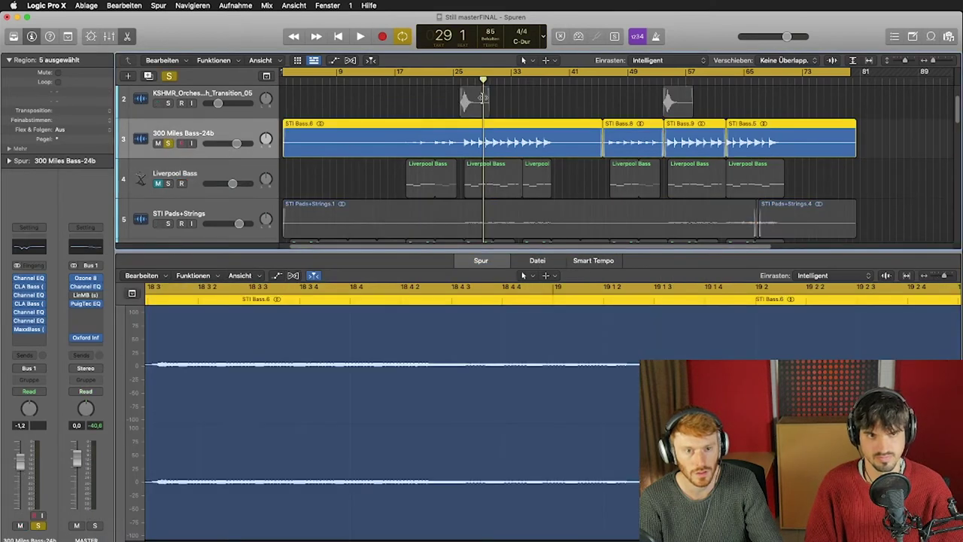
left_click(462, 81)
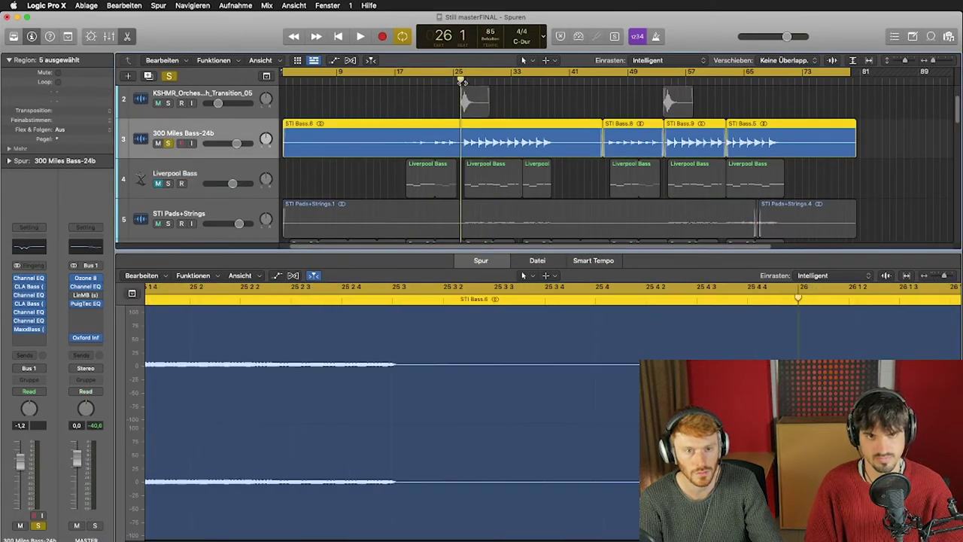
key("space")
Follow the Liverpool Bass region's notes in the Piano Roll until bar 30, stop playback and turn off solo on 300 Miles Bass-24b
left_click(489, 179)
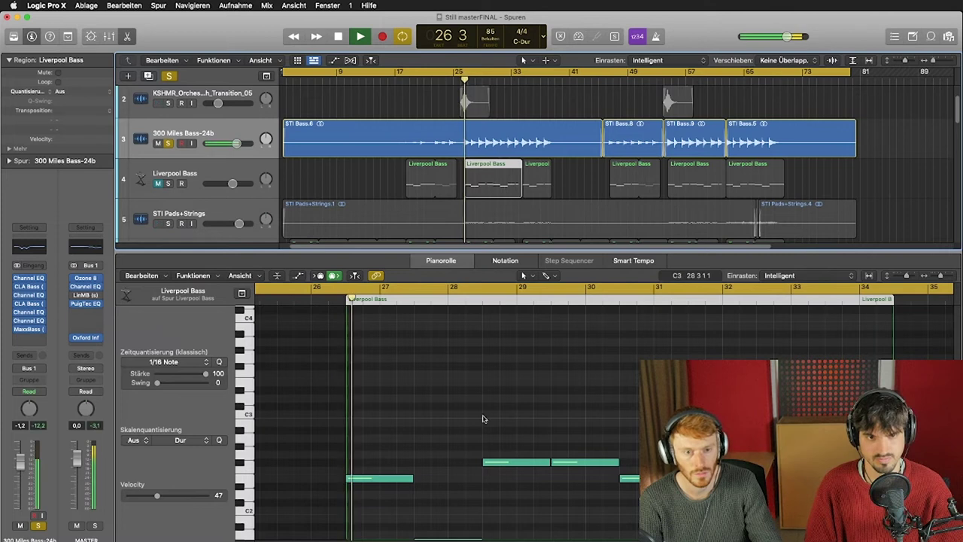
scroll(482, 419, "down", 5)
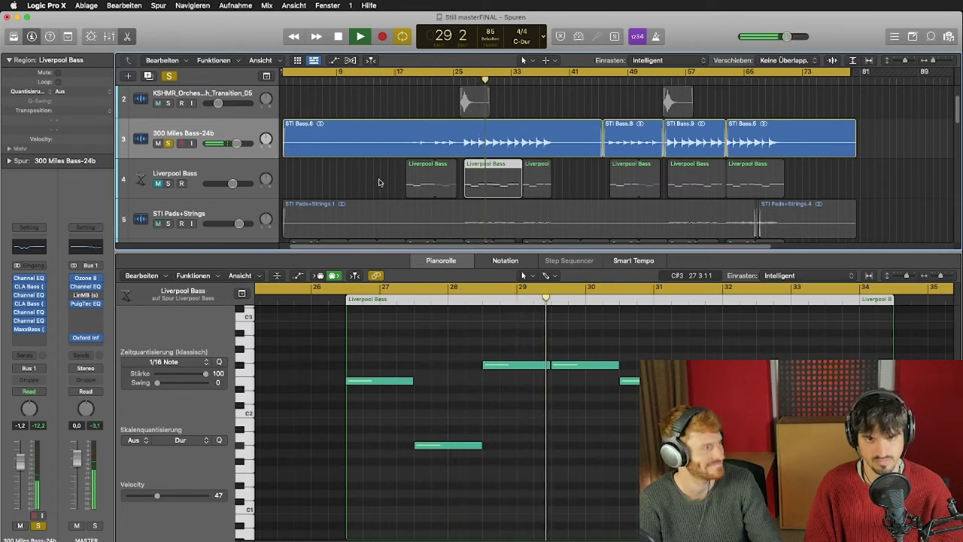
key("space")
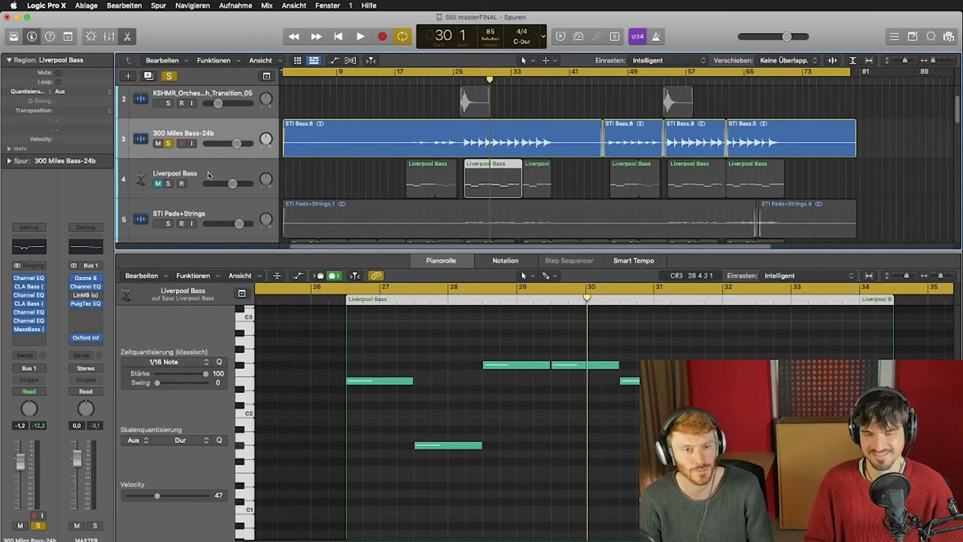
left_click(168, 143)
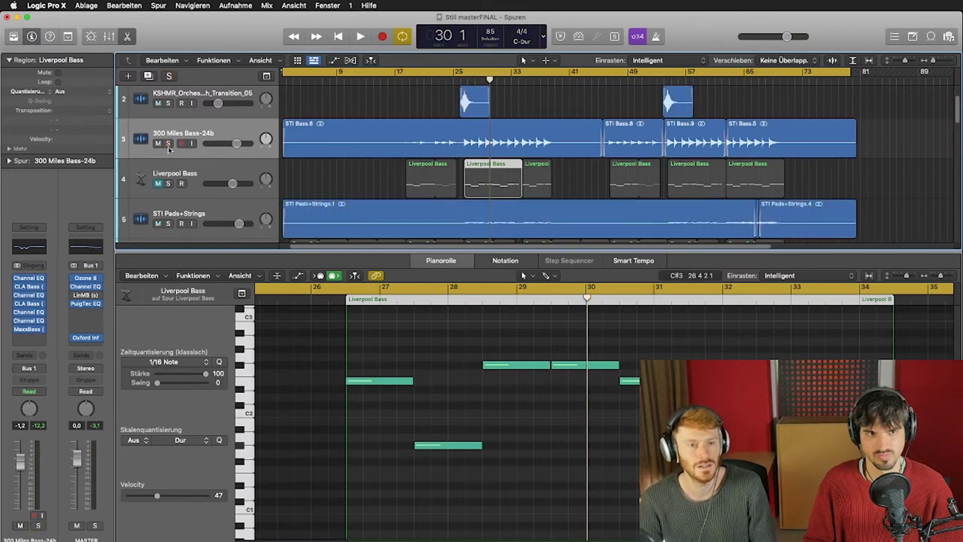
left_click(382, 182)
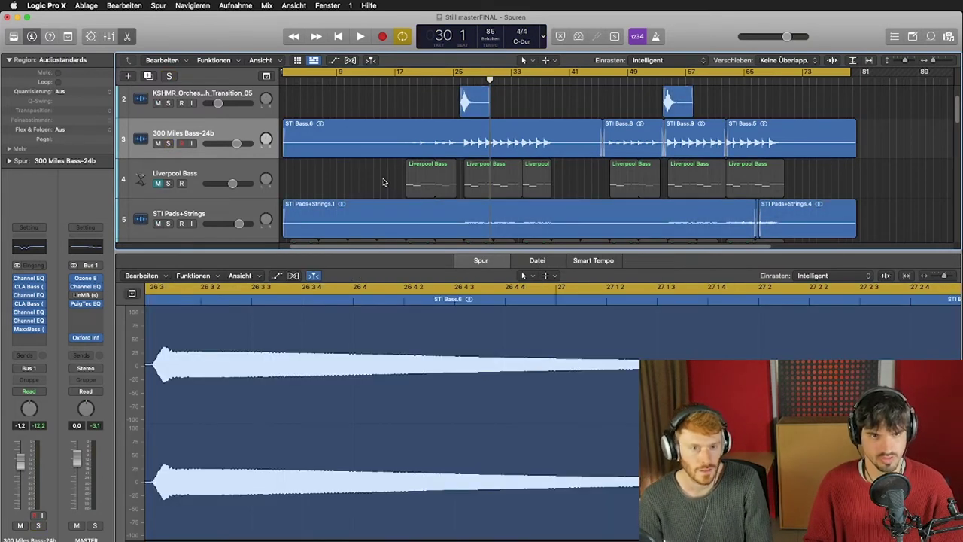
Look over the arrangement from the Still19 track down to the STI MainVocals track
scroll(382, 181, "up", 2)
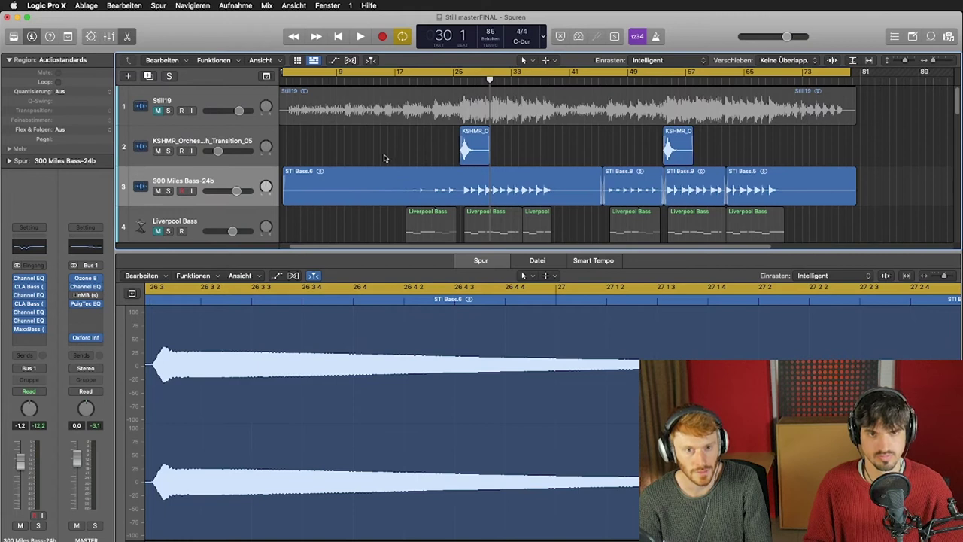
scroll(384, 158, "down", 5)
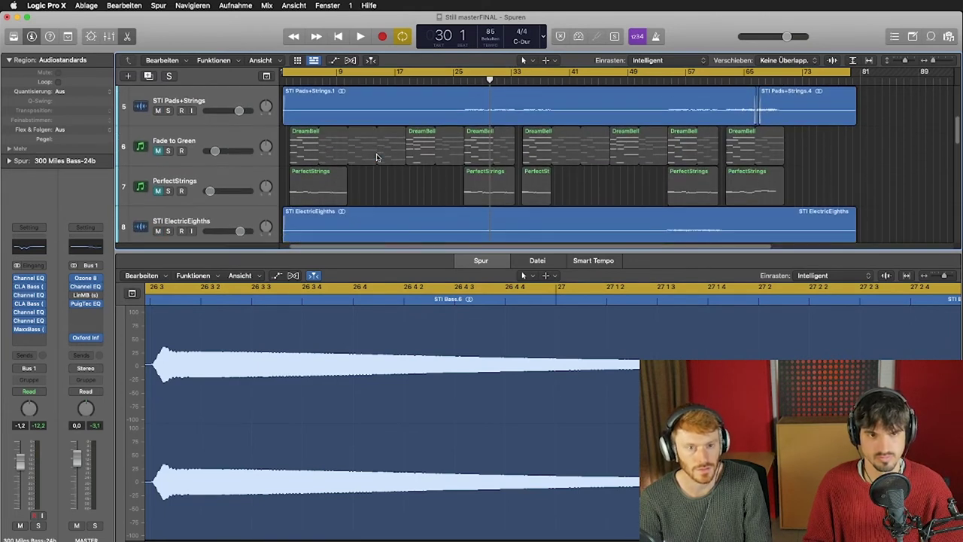
scroll(380, 162, "up", 1)
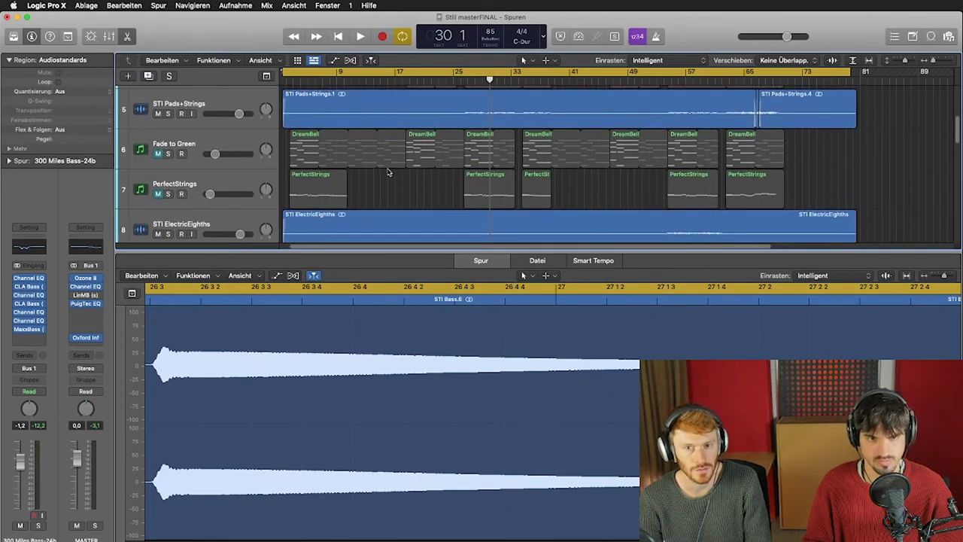
scroll(389, 172, "down", 1)
scroll(388, 172, "down", 5)
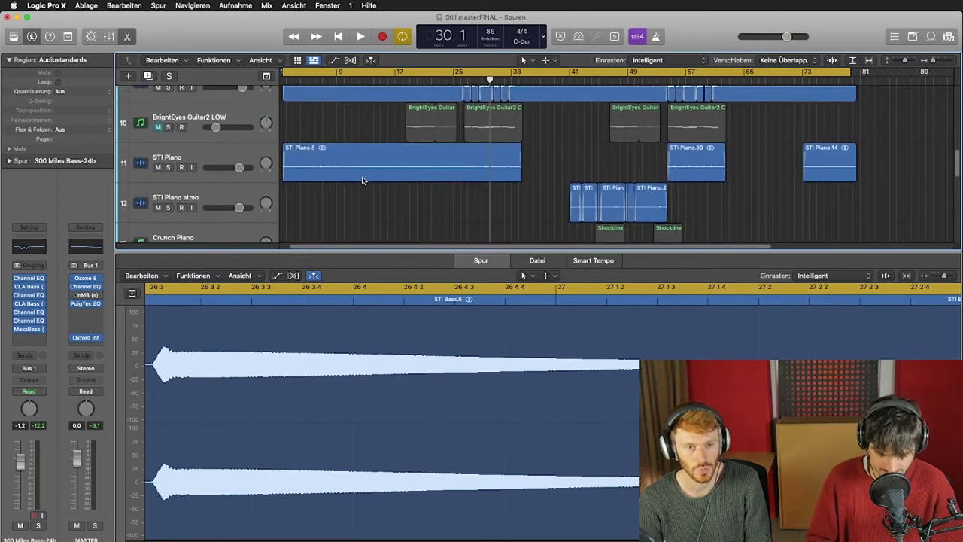
scroll(364, 179, "down", 5)
scroll(362, 181, "down", 3)
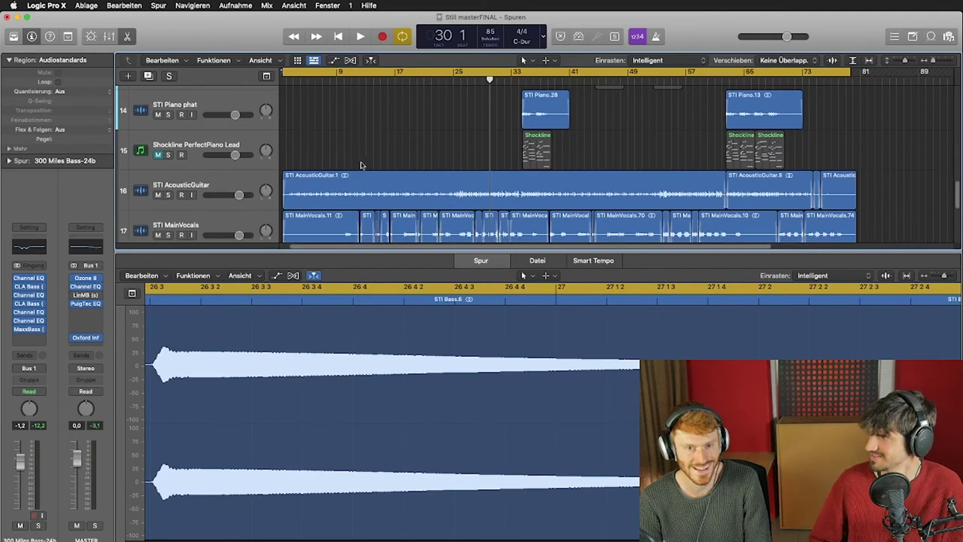
Solo the STI AcousticGuitar, STI MainVocals and first backing vocals (18) tracks and start playback from bar 55
scroll(357, 147, "down", 2)
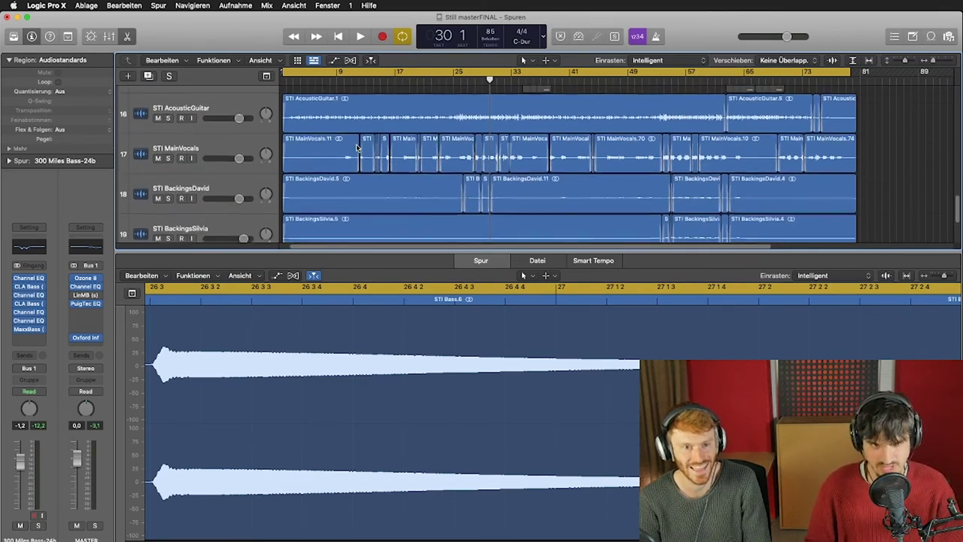
scroll(357, 147, "down", 2)
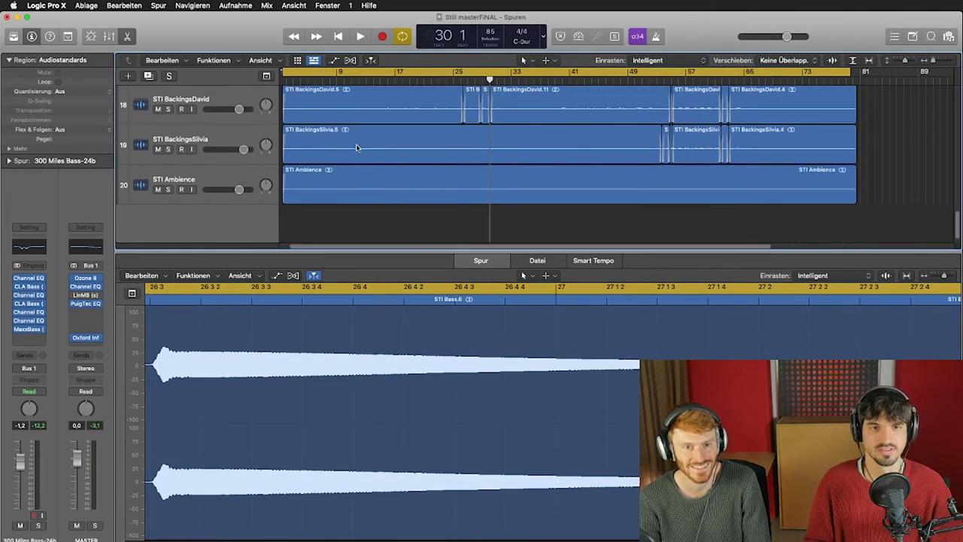
scroll(356, 148, "up", 2)
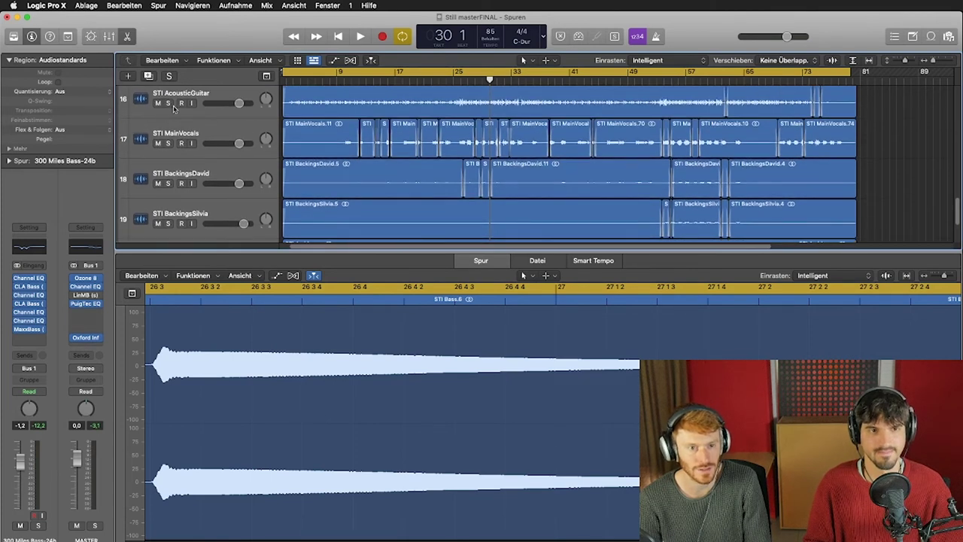
left_click_drag(167, 103, 169, 182)
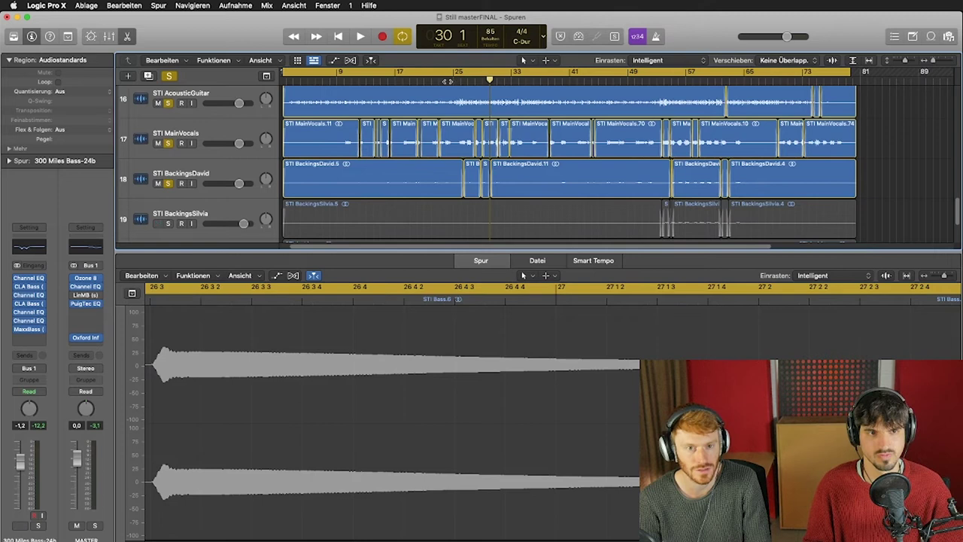
left_click(672, 80)
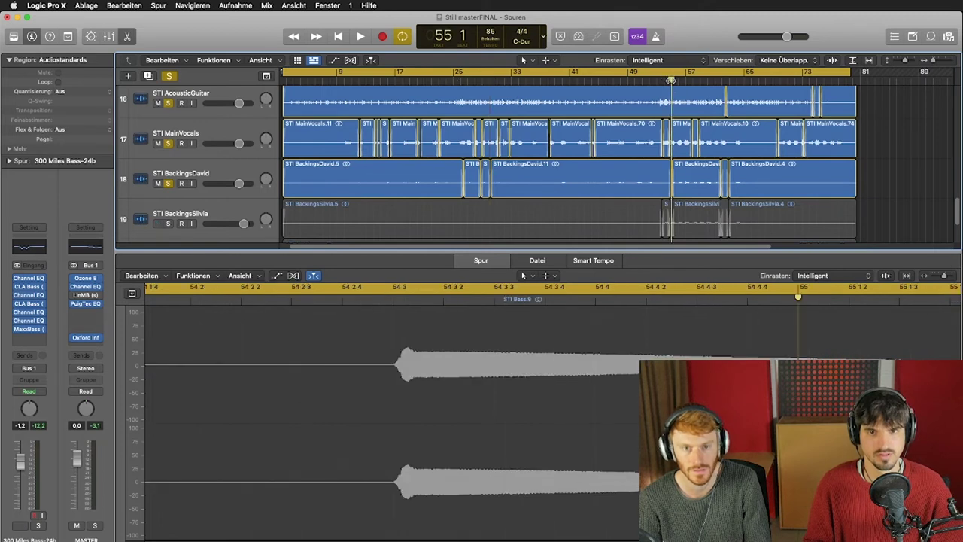
key("space")
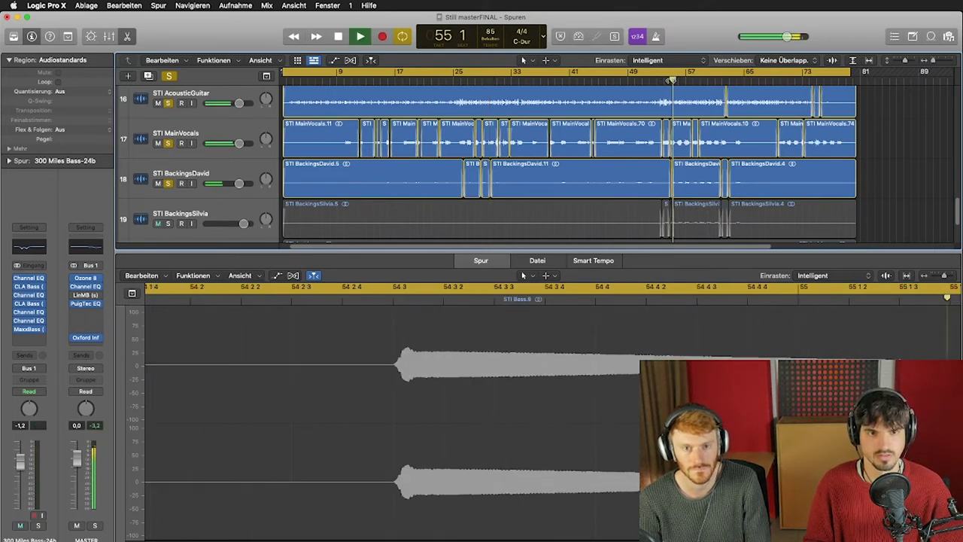
Select backing vocals track 18, take STI MainVocals out of solo and stop playback around bar 63
left_click(214, 167)
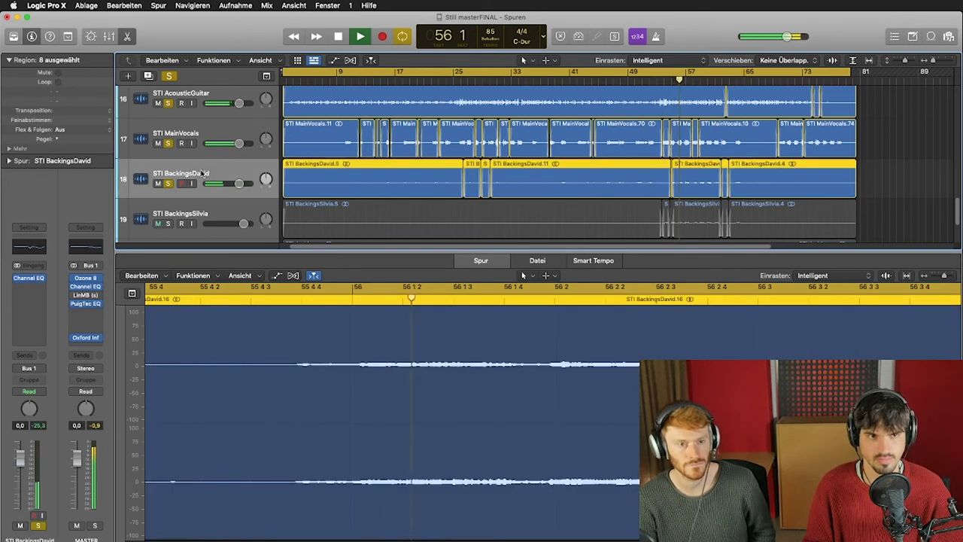
left_click(168, 143)
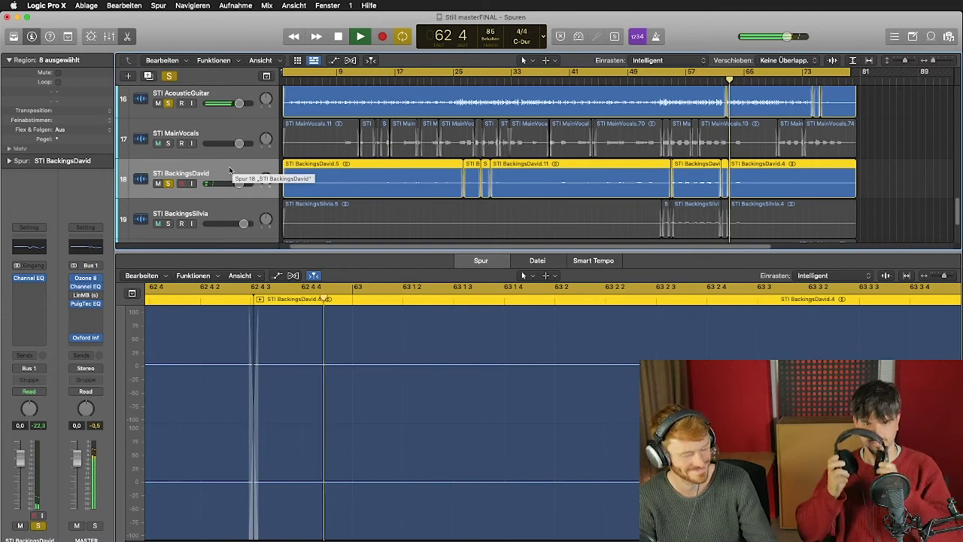
key("space")
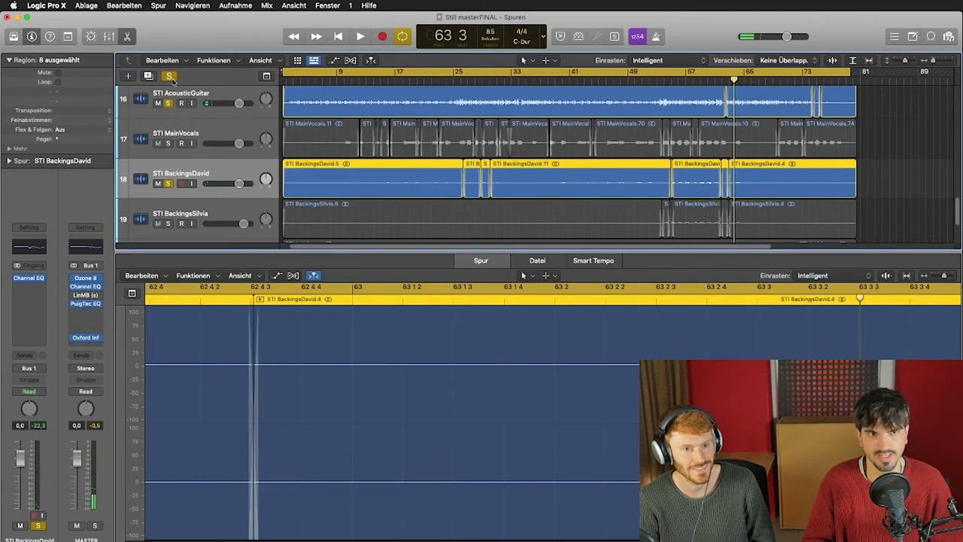
Turn off solo on STI AcousticGuitar and listen to backing vocals track 18 alone from bar 55 to bar 59
left_click(169, 103)
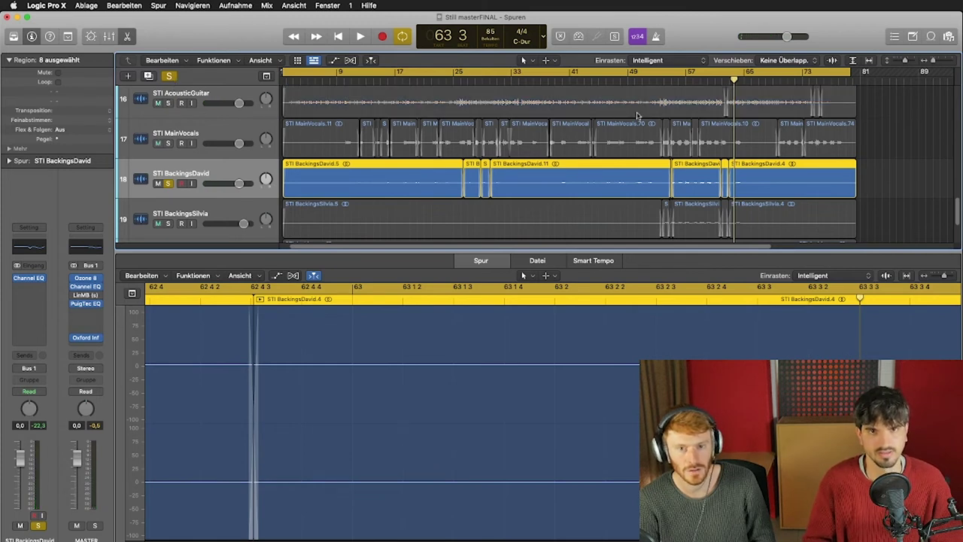
left_click(672, 81)
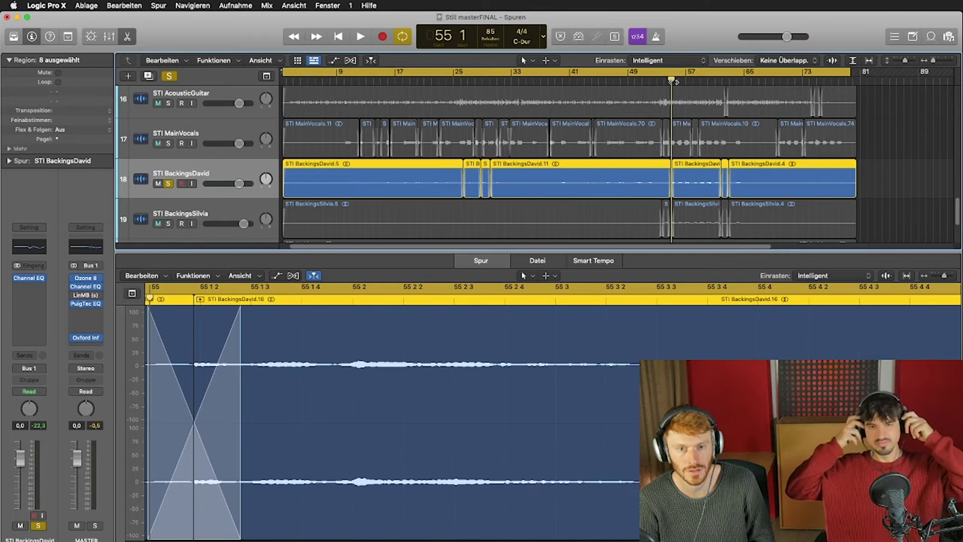
key("space")
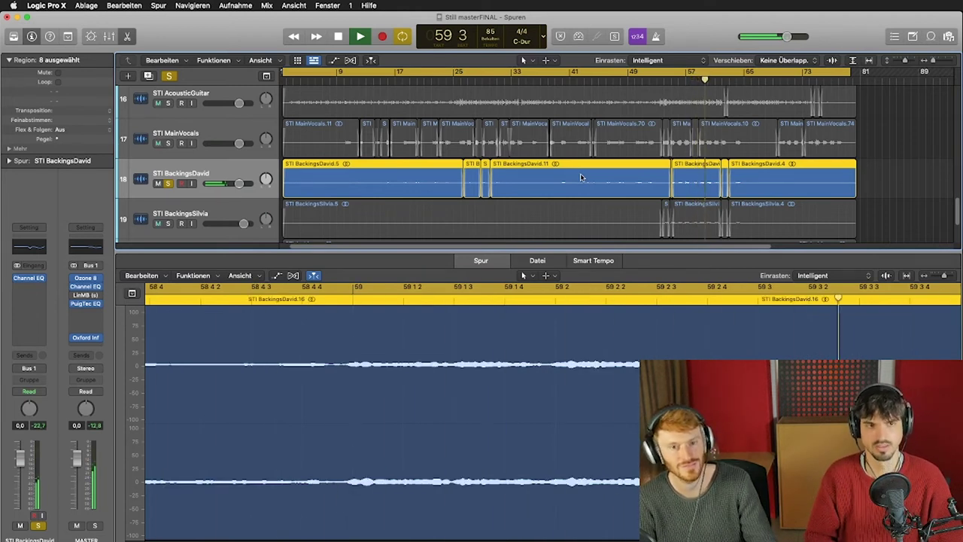
key("space")
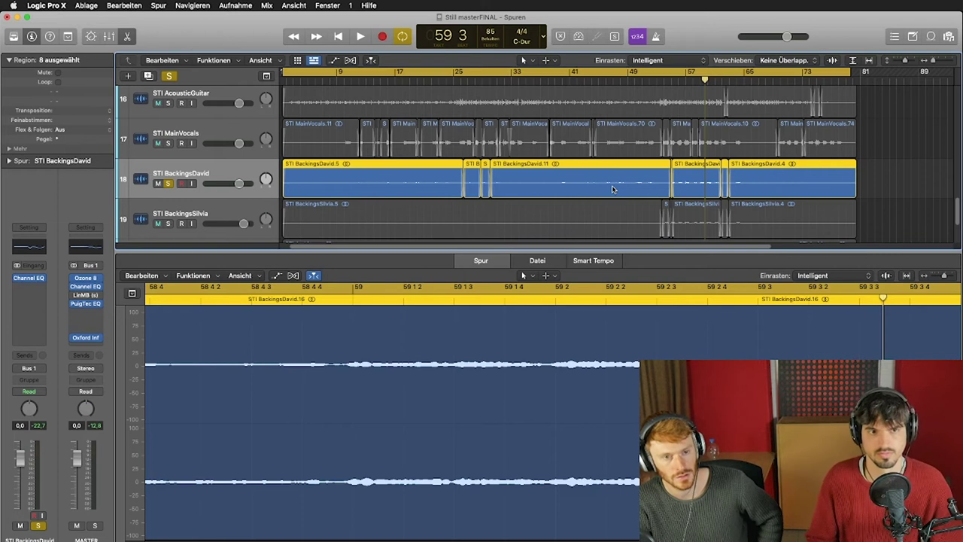
Switch solo from backing vocals track 18 to backing vocals track 19 and start playback from bar 55
scroll(612, 185, "down", 3)
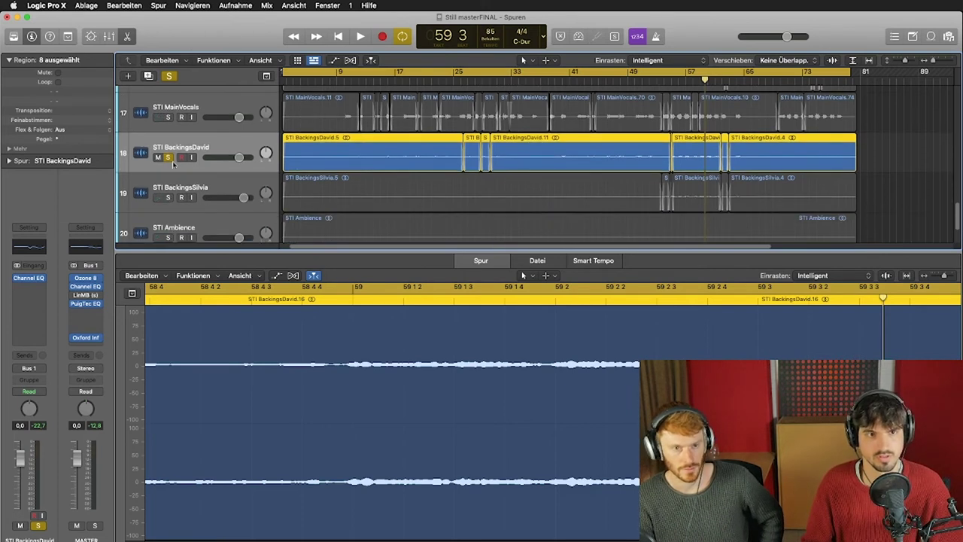
left_click(168, 157)
left_click(168, 197)
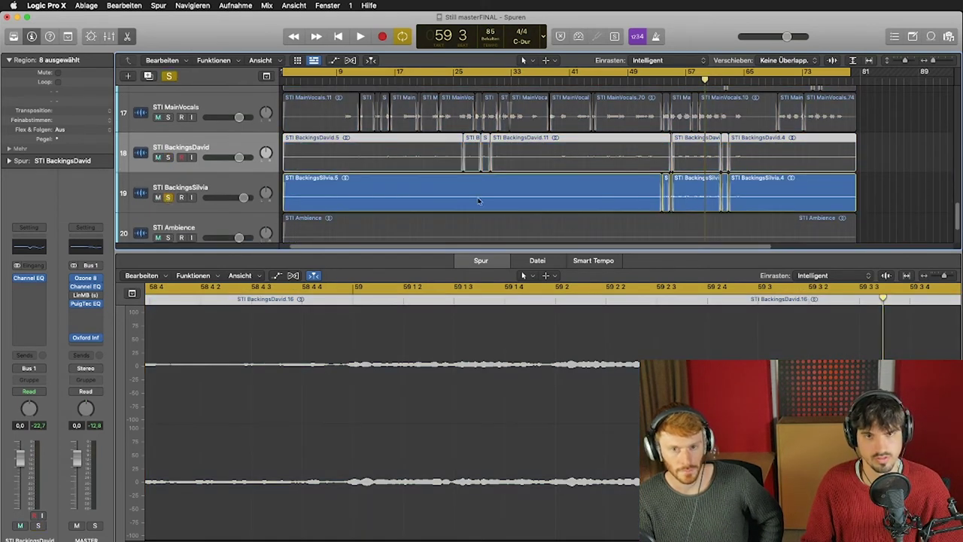
left_click(669, 80)
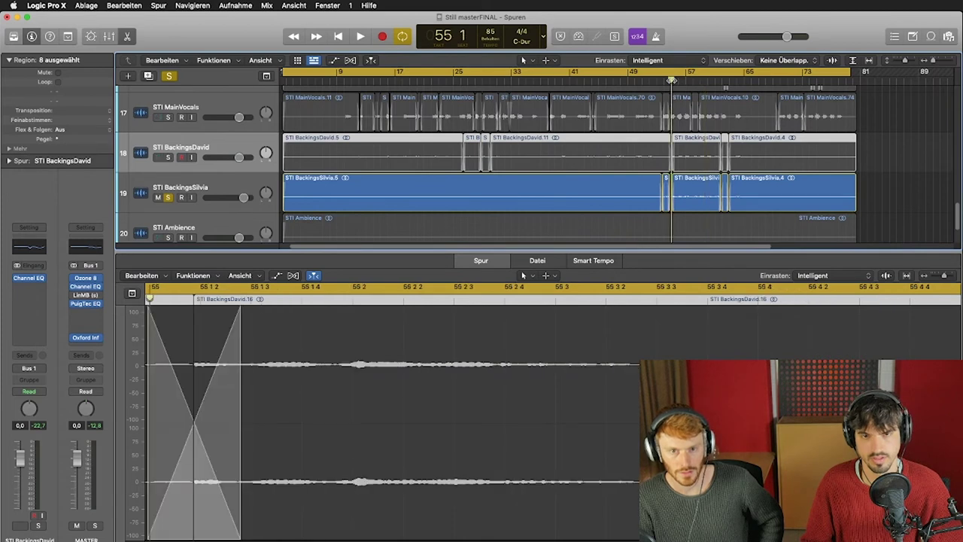
key("space")
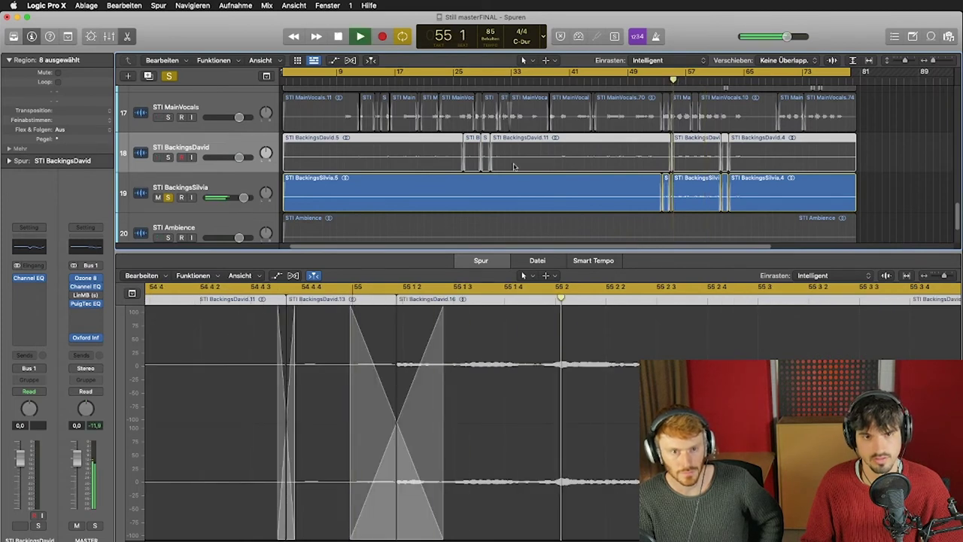
Select backing vocals track 19, follow its waveform during playback and stop around bar 62
left_click(227, 184)
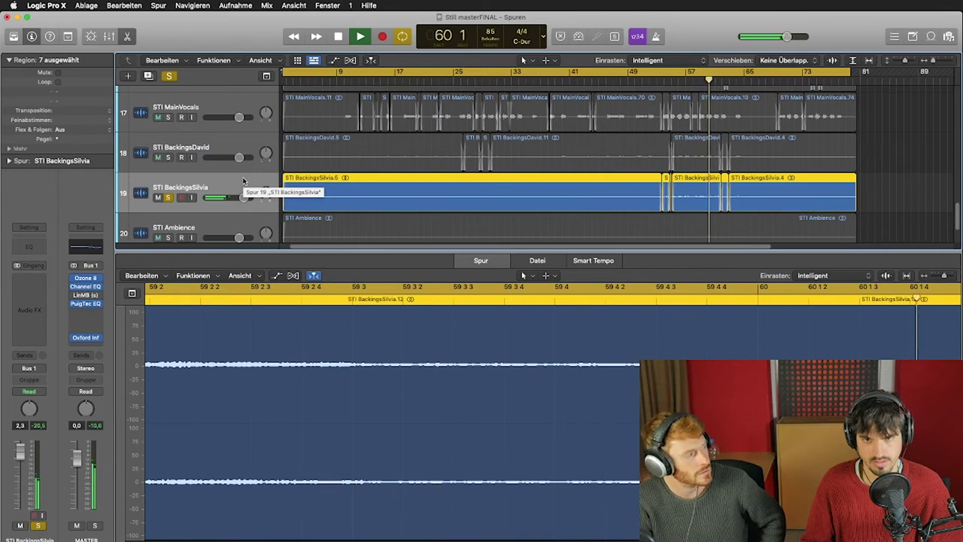
scroll(235, 184, "down", 1)
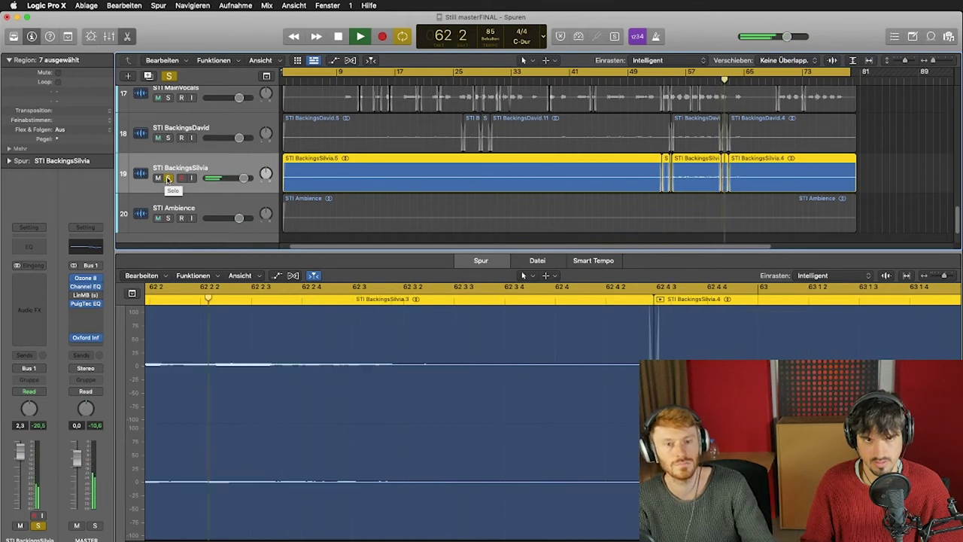
key("space")
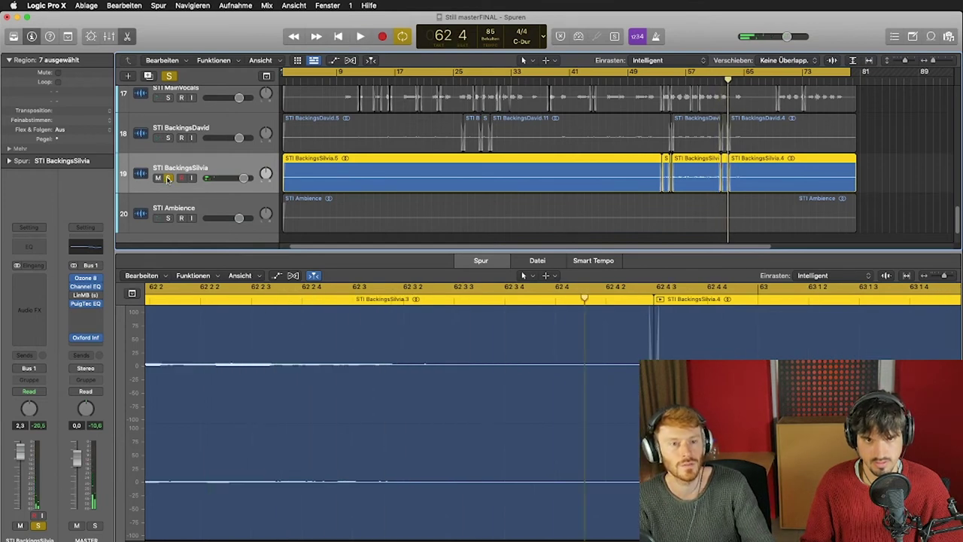
Solo STI MainVocals with both backing vocals tracks (18 and 19) and listen from bar 55 to bar 61
left_click(168, 178)
scroll(192, 177, "up", 1)
left_click_drag(168, 103, 167, 170)
scroll(693, 96, "up", 1)
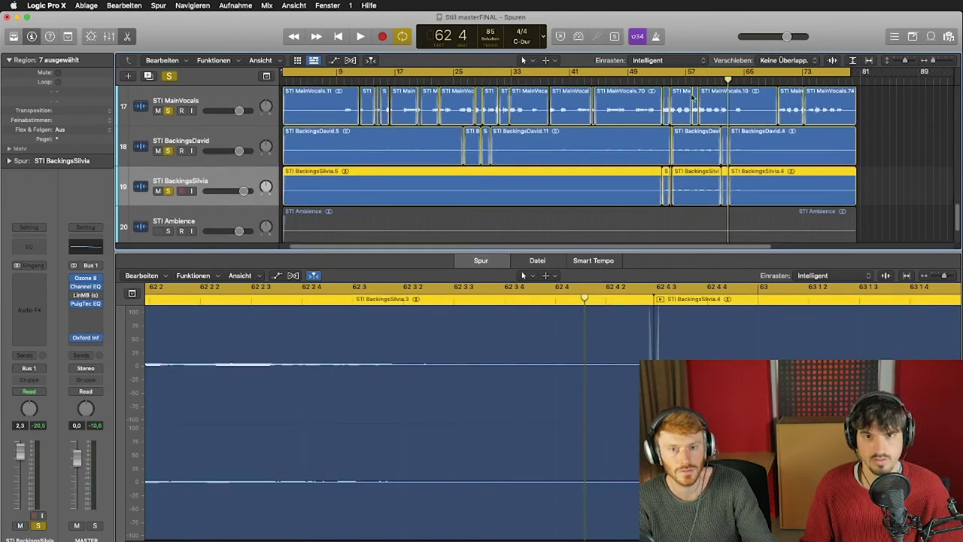
left_click(669, 80)
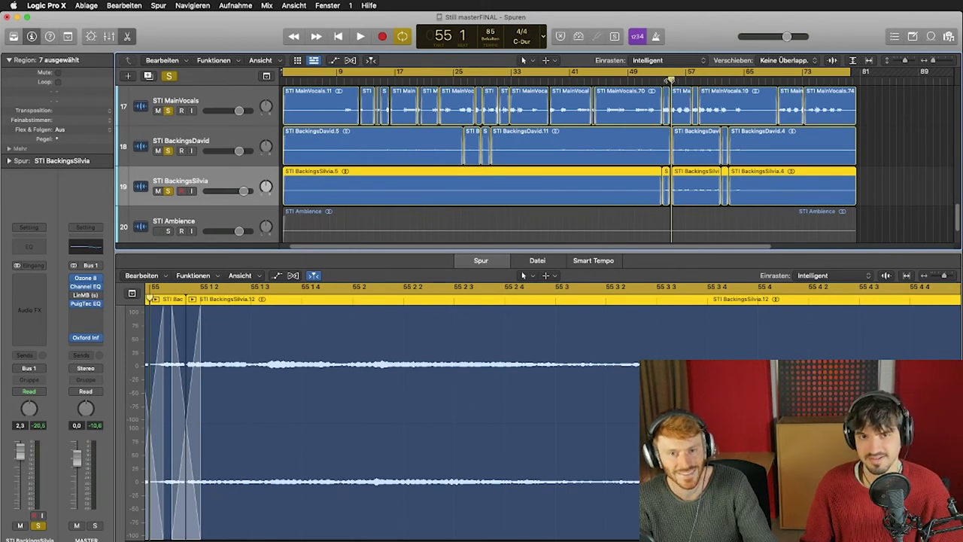
key("space")
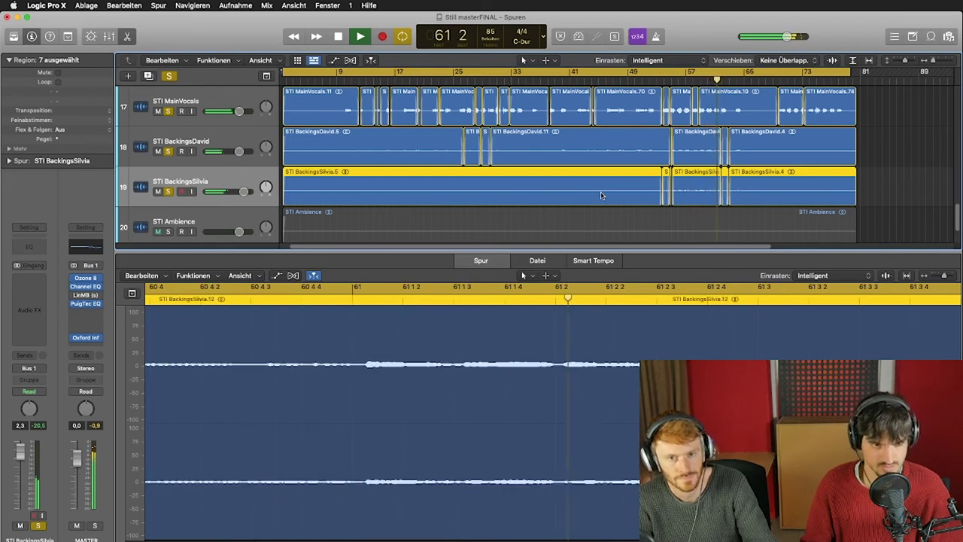
key("space")
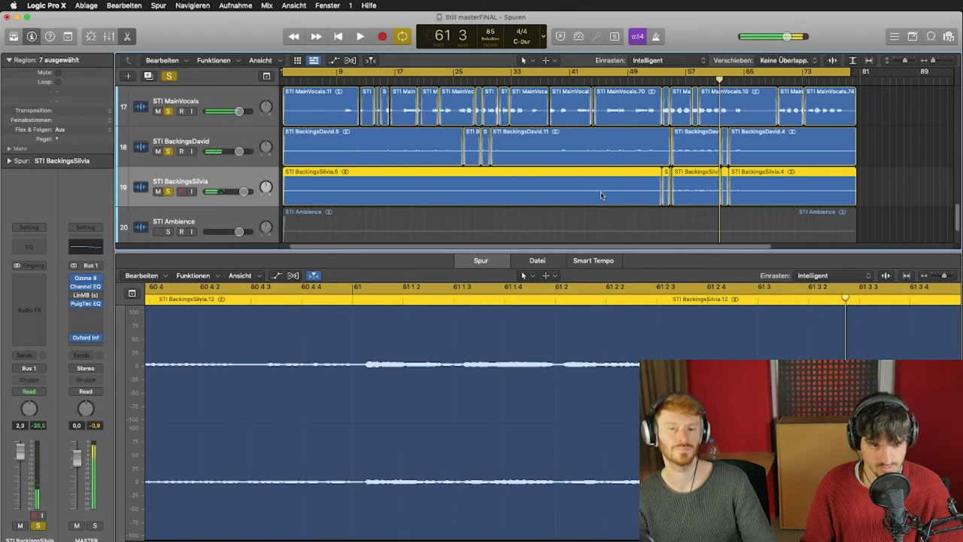
Turn off solo on all tracks and clear the region selection
left_click(170, 76)
scroll(487, 210, "down", 3)
left_click(484, 211)
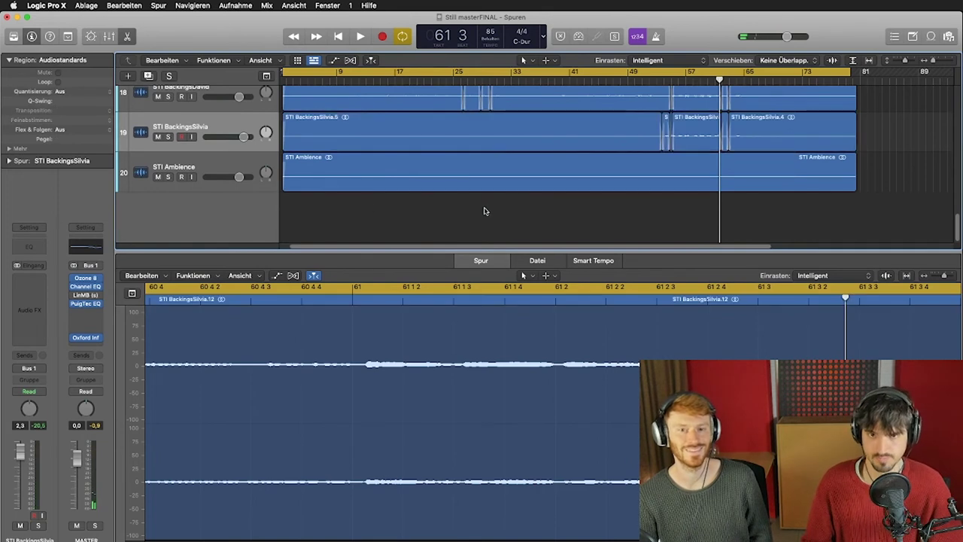
Select the STI Ambience region and enlarge the track heights to examine its waveform
left_click(333, 182)
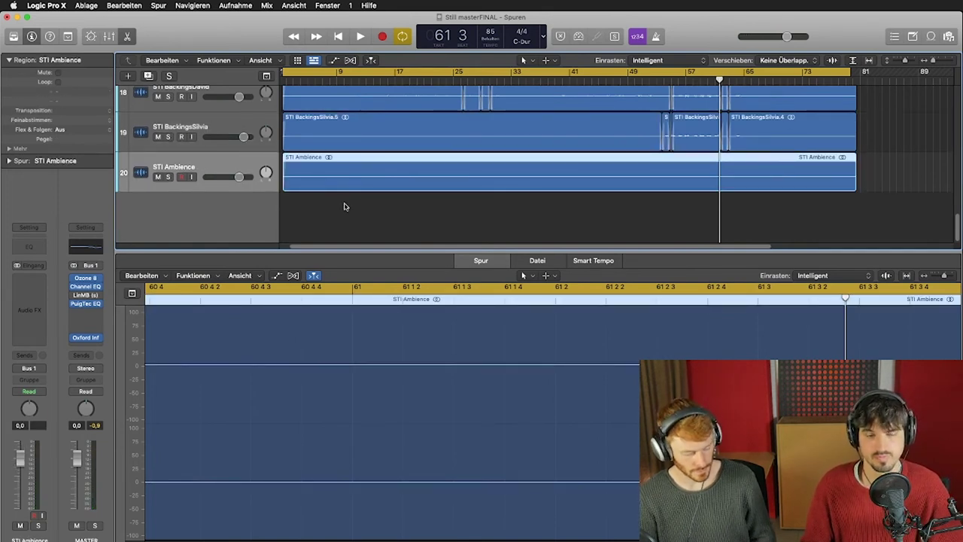
key("super+Down")
key("super+Down")
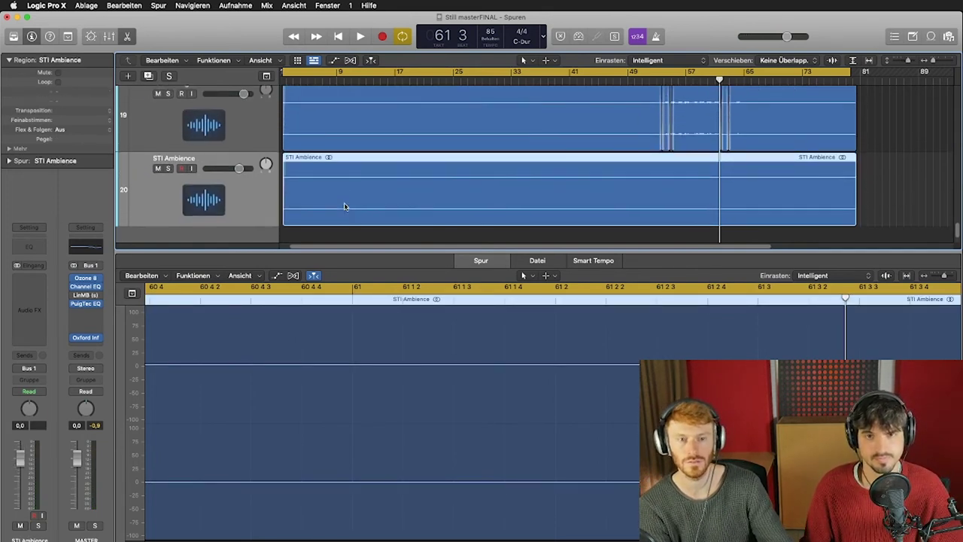
key("super+Down")
key("Up")
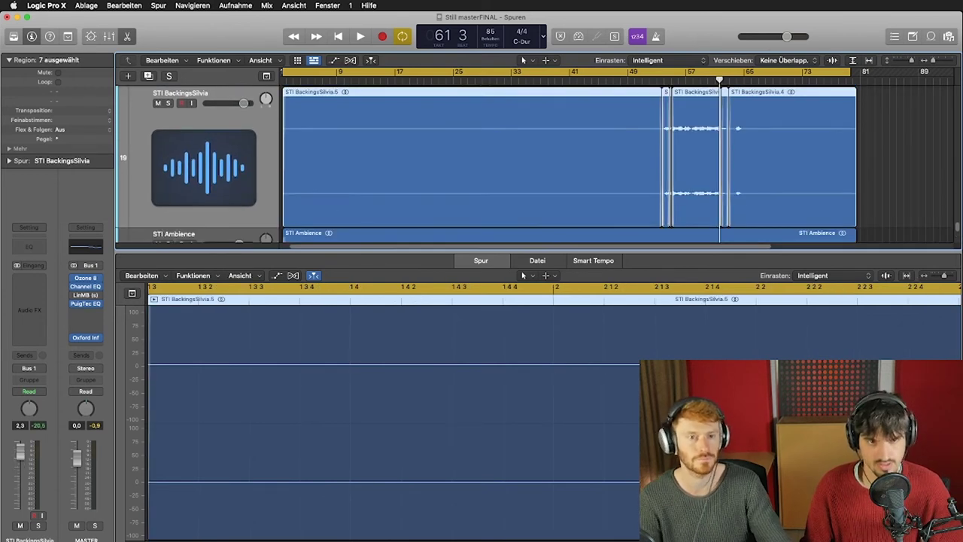
key("Down")
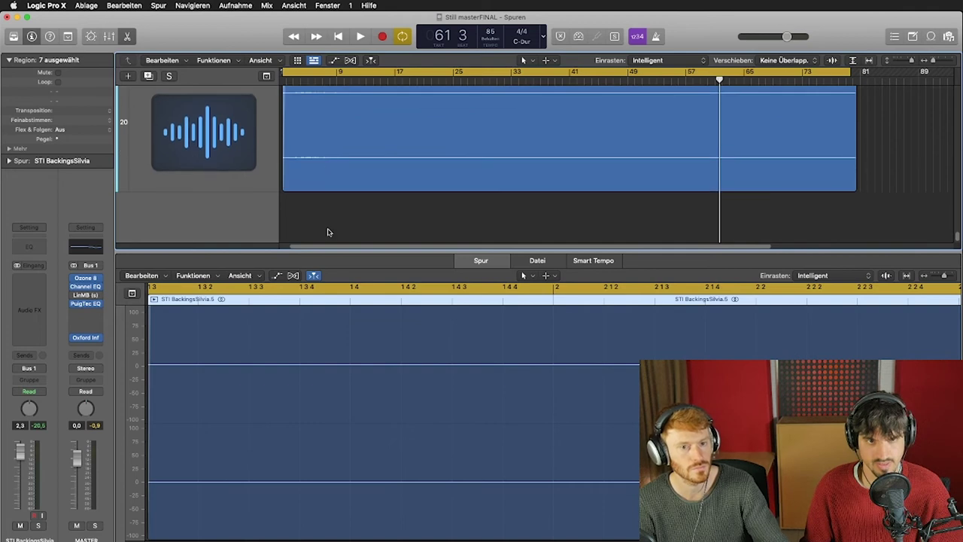
scroll(317, 203, "up", 2)
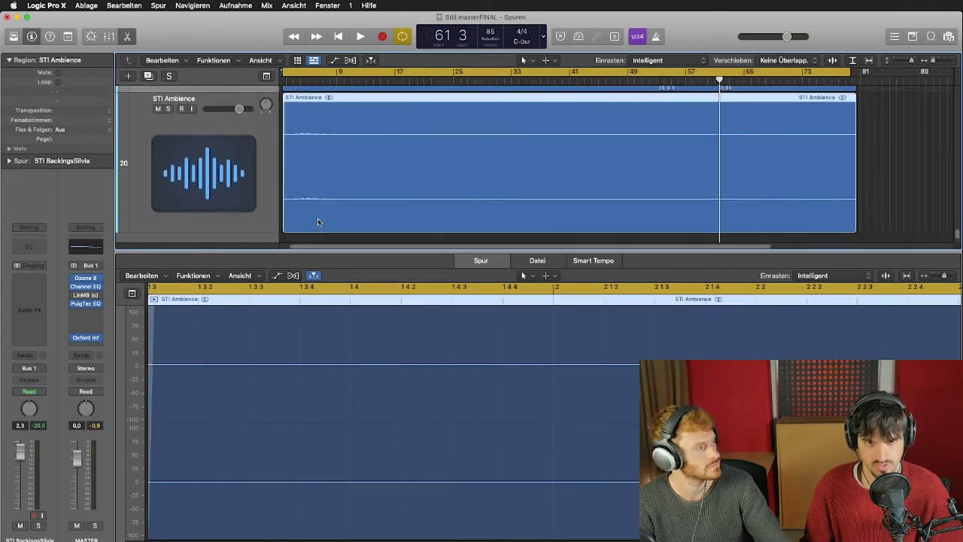
Move the playhead to bar 2 and solo the STI Ambience track
key("Return")
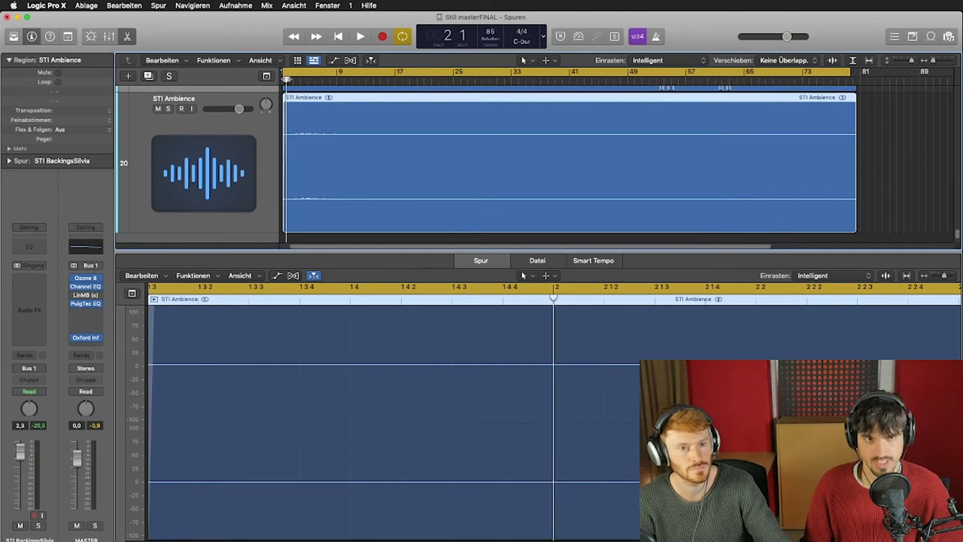
scroll(175, 167, "up", 1)
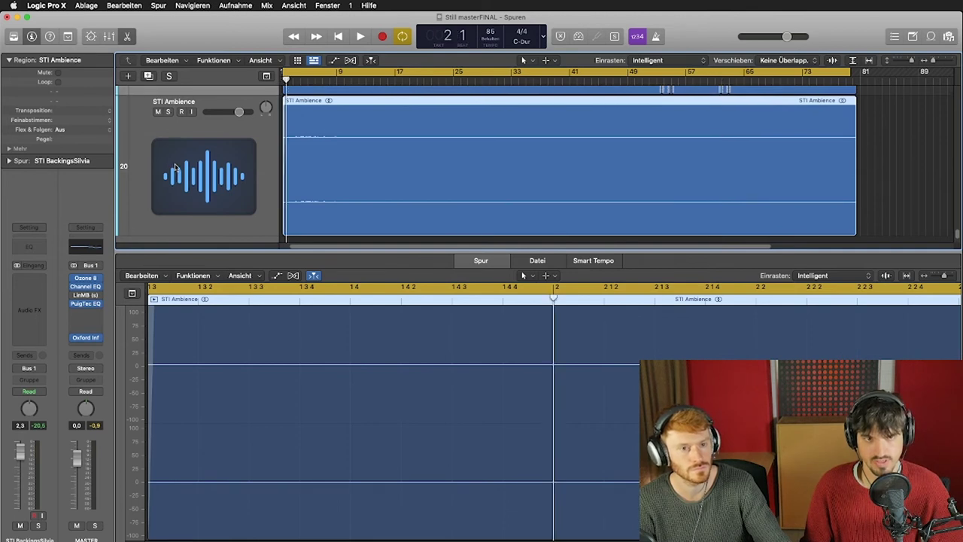
left_click(169, 113)
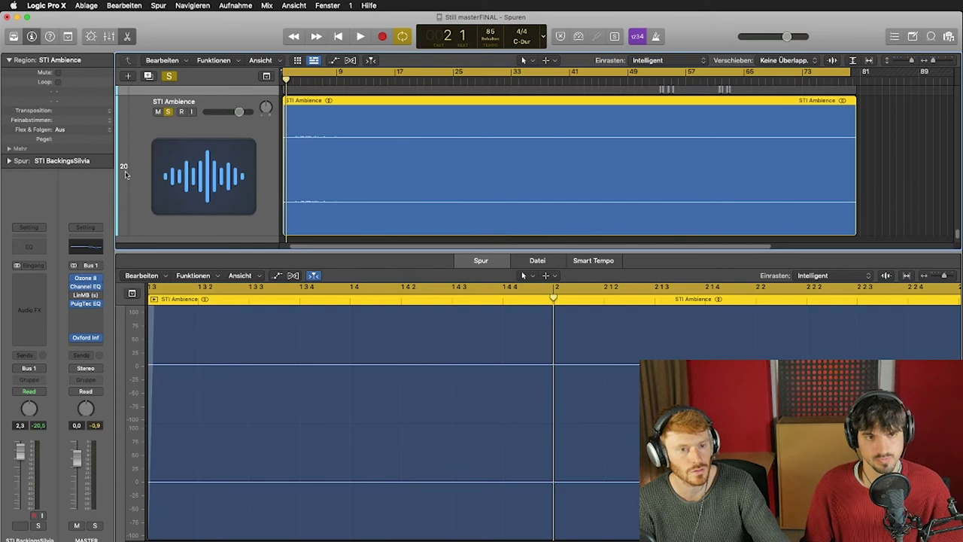
scroll(317, 222, "down", 10)
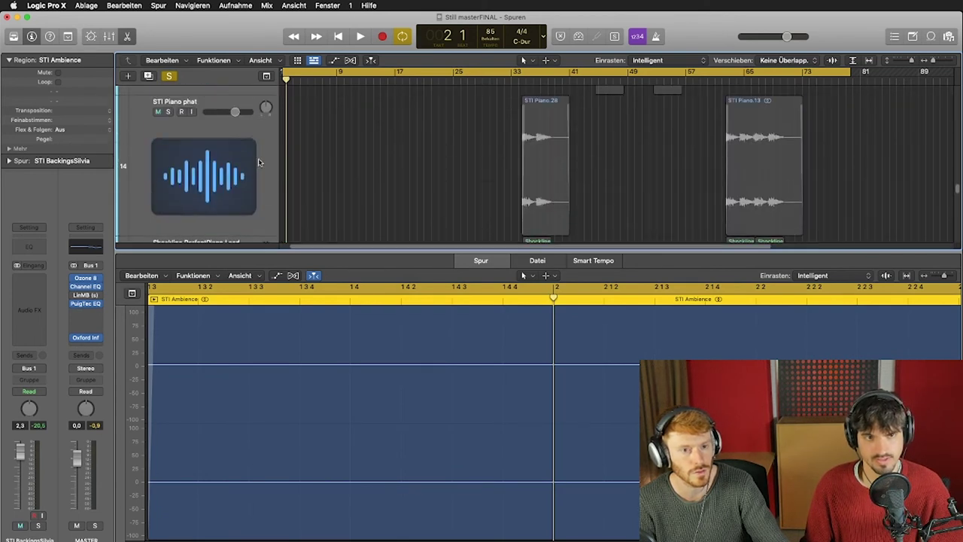
scroll(257, 161, "down", 6)
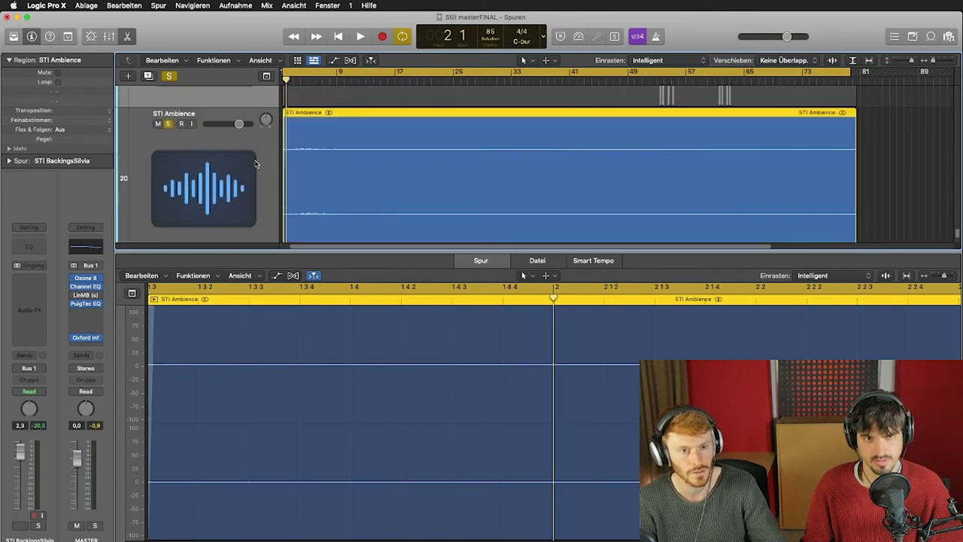
Listen to the soloed STI Ambience track from bar 2 to bar 7 and turn off its solo
scroll(255, 164, "down", 1)
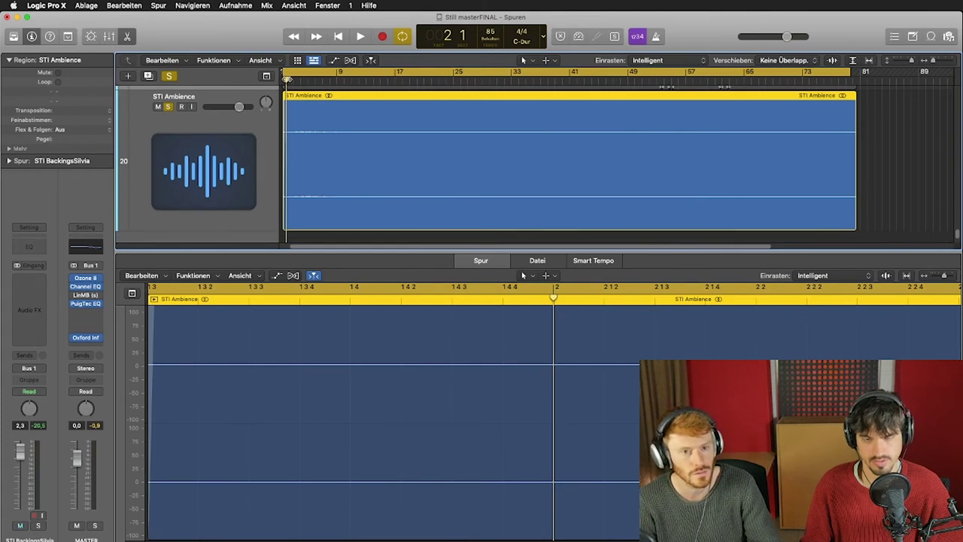
key("space")
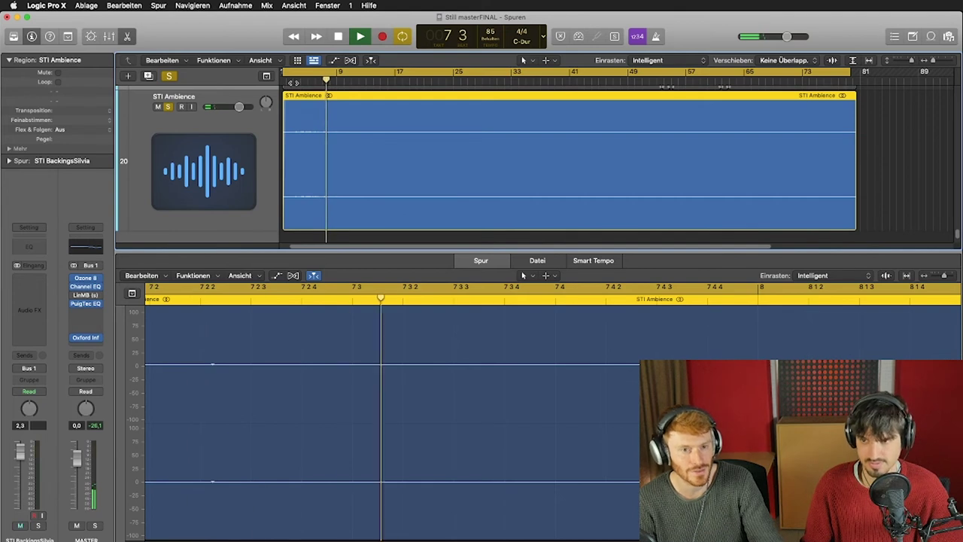
key("space")
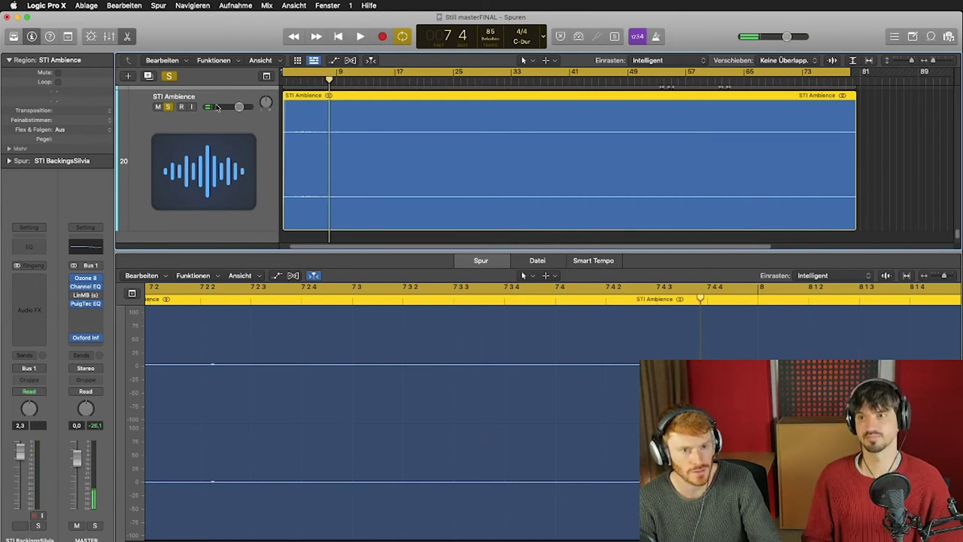
left_click(169, 107)
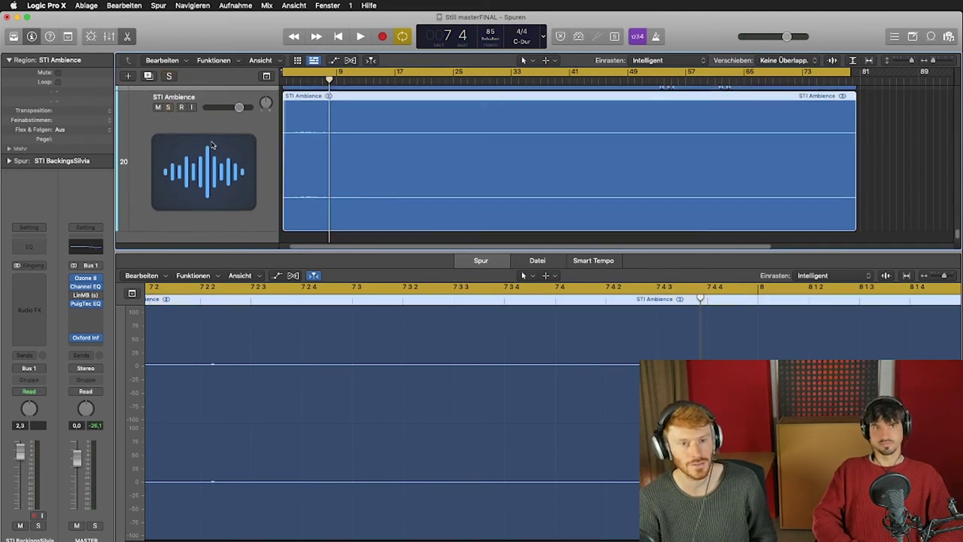
Play the full mix from the start of the song and stop at bar 5
scroll(276, 101, "up", 2)
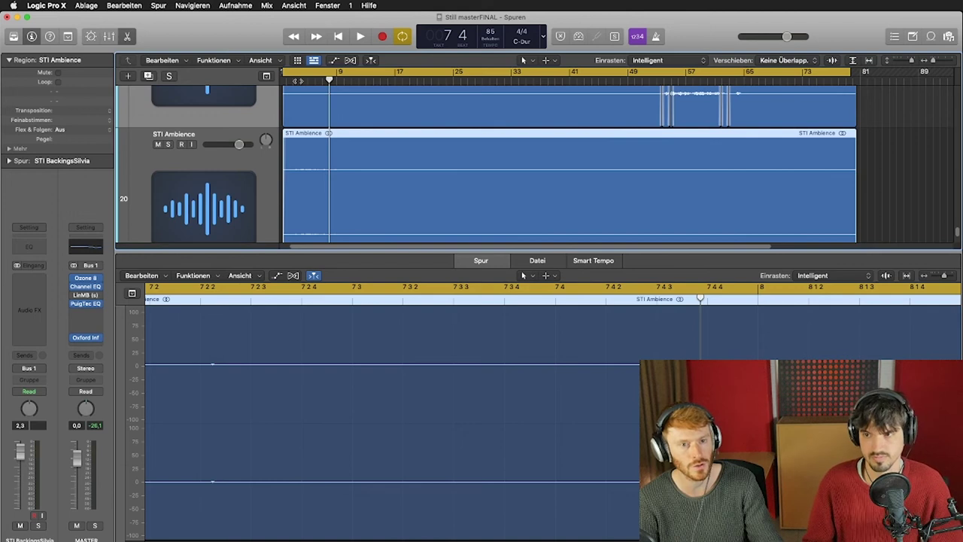
key("Return")
key("space")
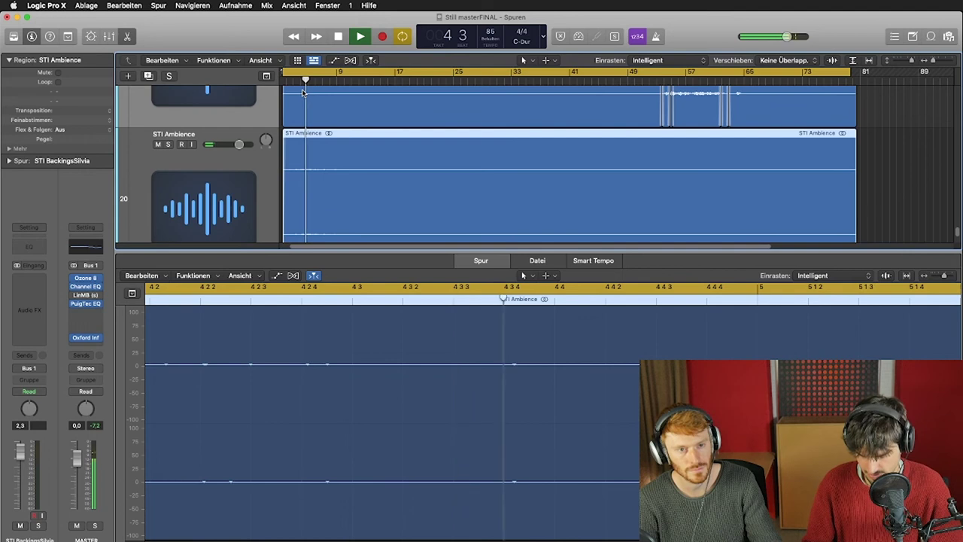
key("space")
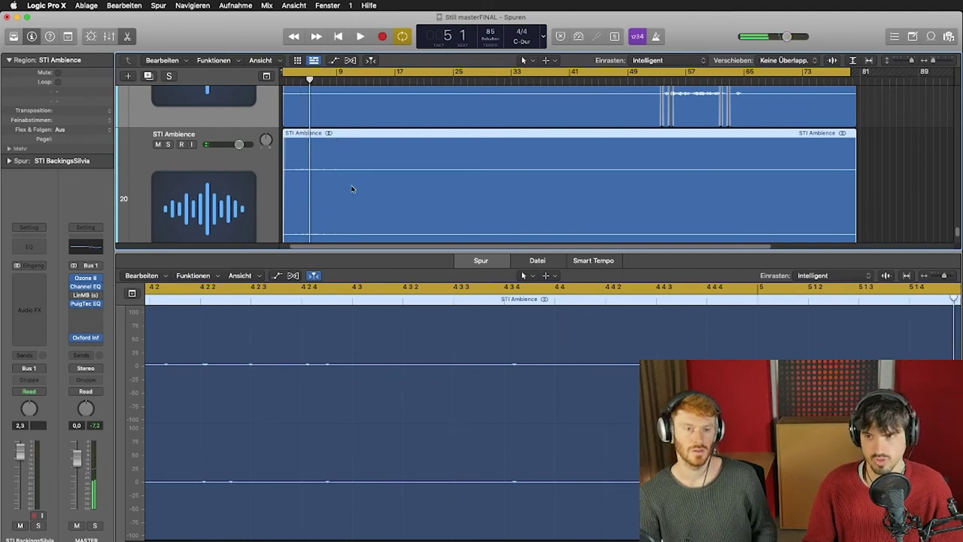
Collapse the audio editor, select the STI Piano atmo track and clear its region selection
left_click_drag(357, 266, 358, 534)
scroll(381, 301, "up", 5)
scroll(325, 274, "up", 10)
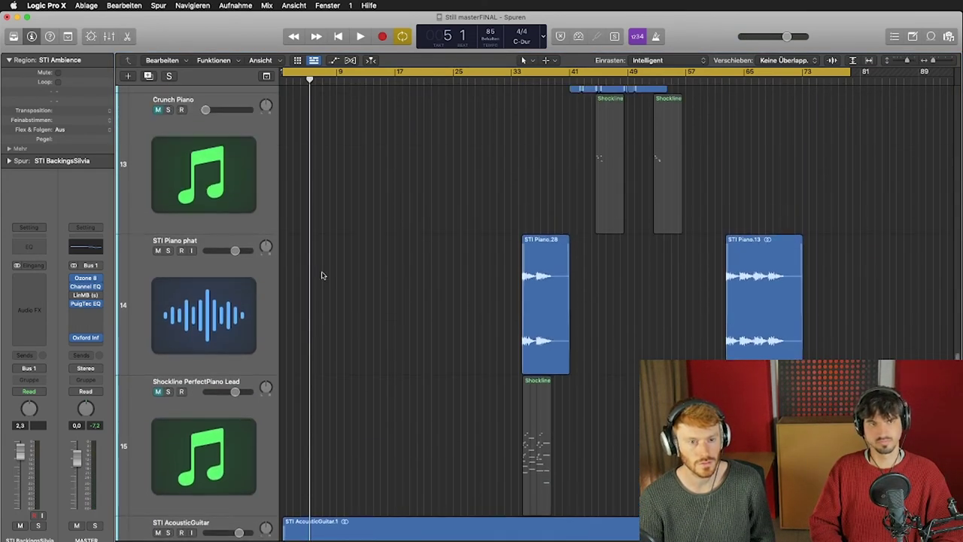
scroll(322, 274, "up", 9)
scroll(383, 379, "down", 5)
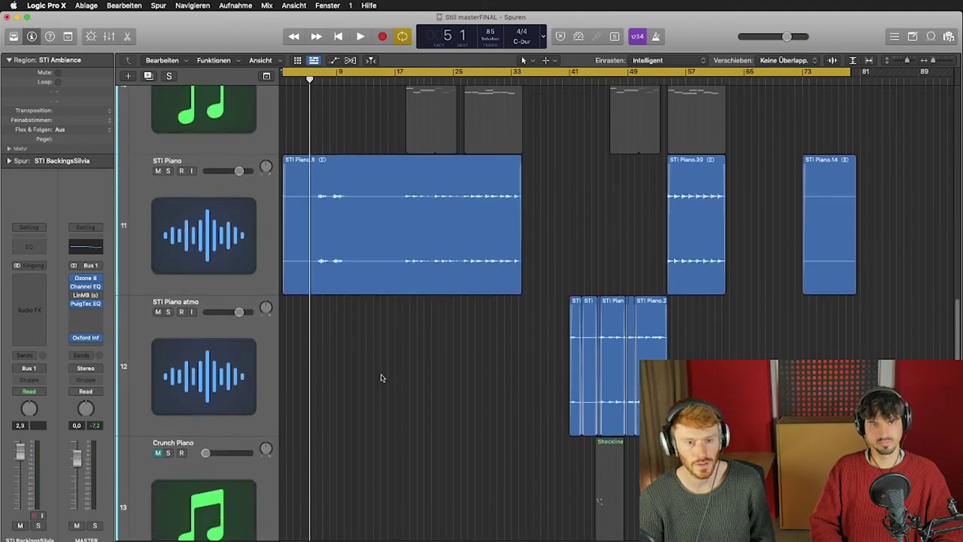
left_click(233, 310)
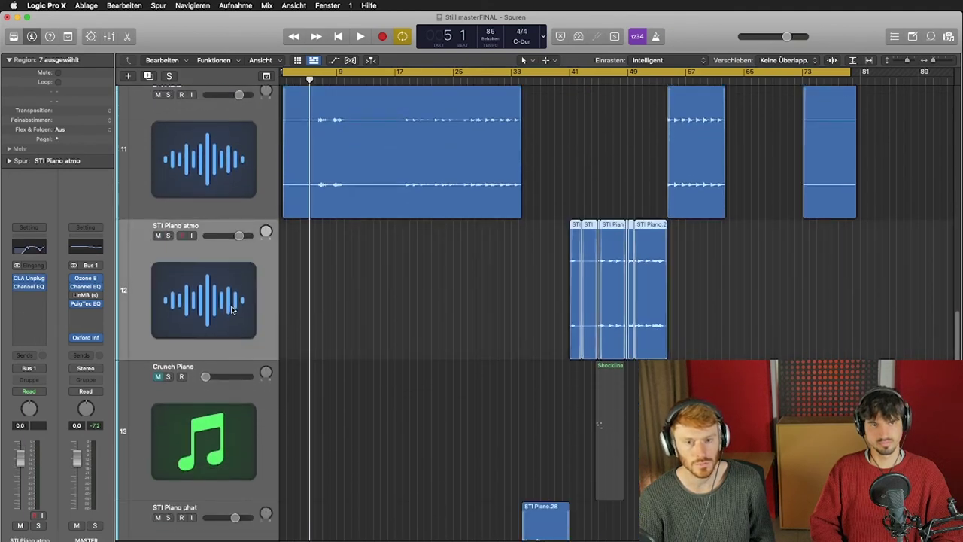
left_click(529, 414)
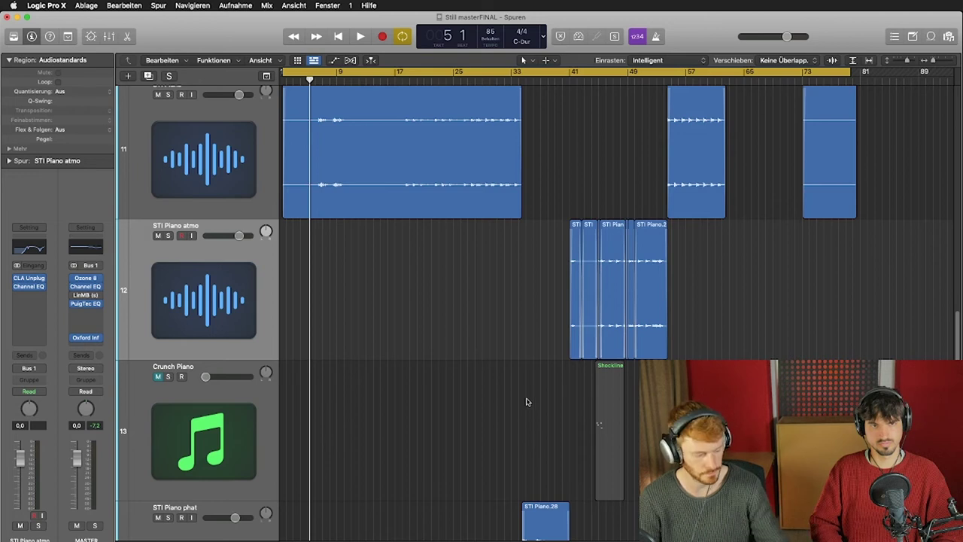
Reduce the track heights, move the playhead to bar 40 and play the full mix to bar 42
scroll(506, 380, "up", 5)
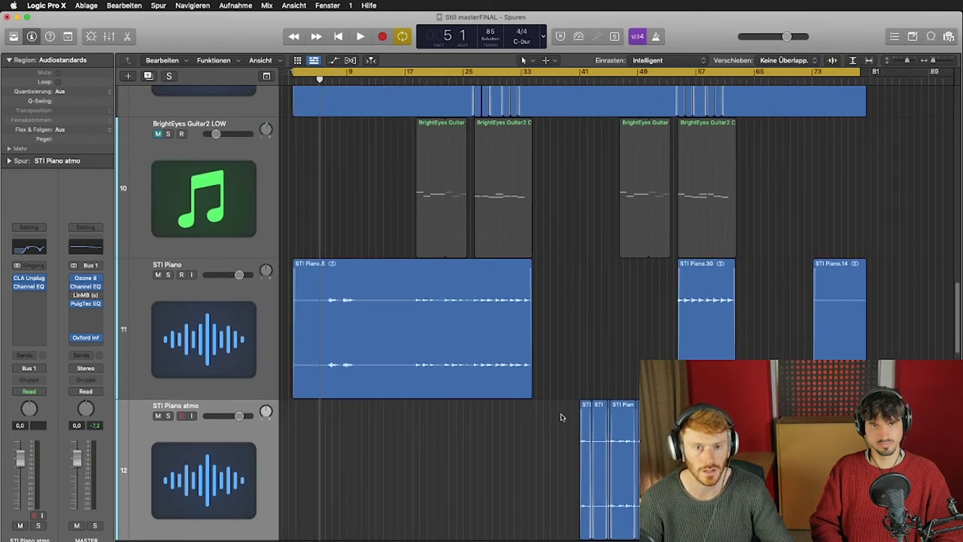
scroll(622, 360, "up", 8)
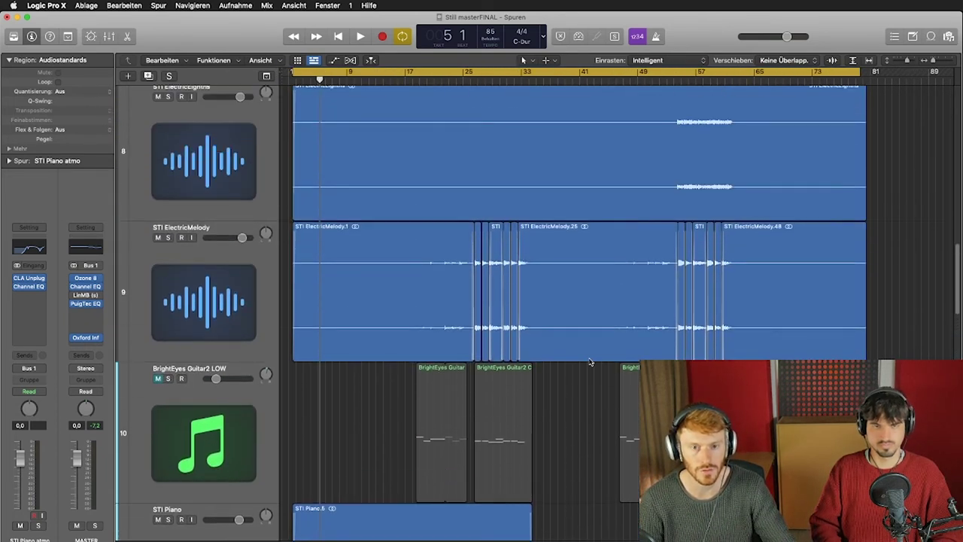
scroll(591, 362, "down", 6)
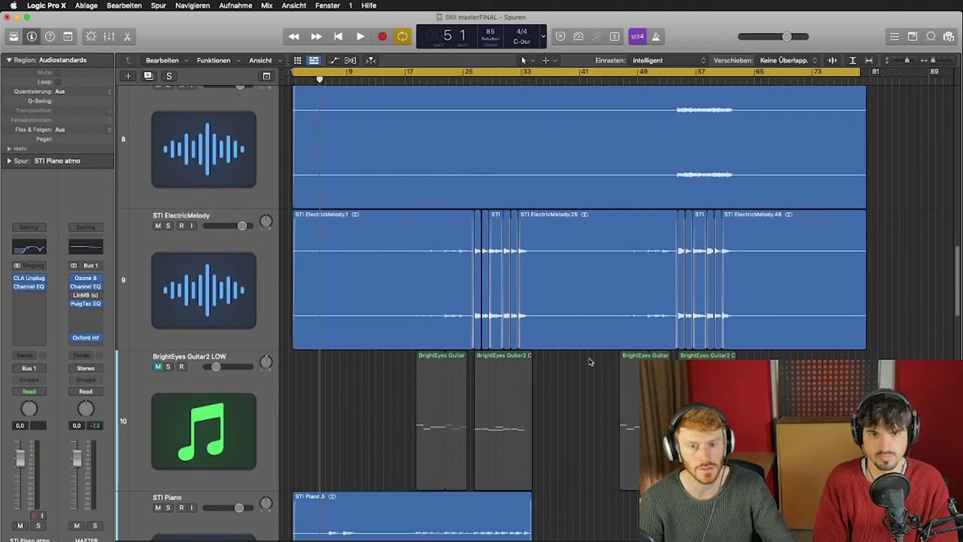
scroll(590, 362, "down", 15)
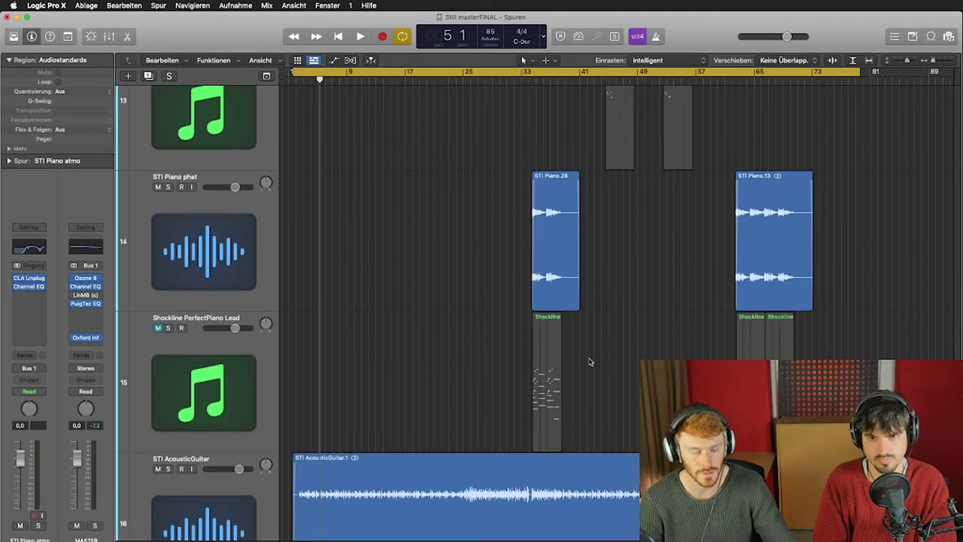
scroll(591, 361, "down", 10)
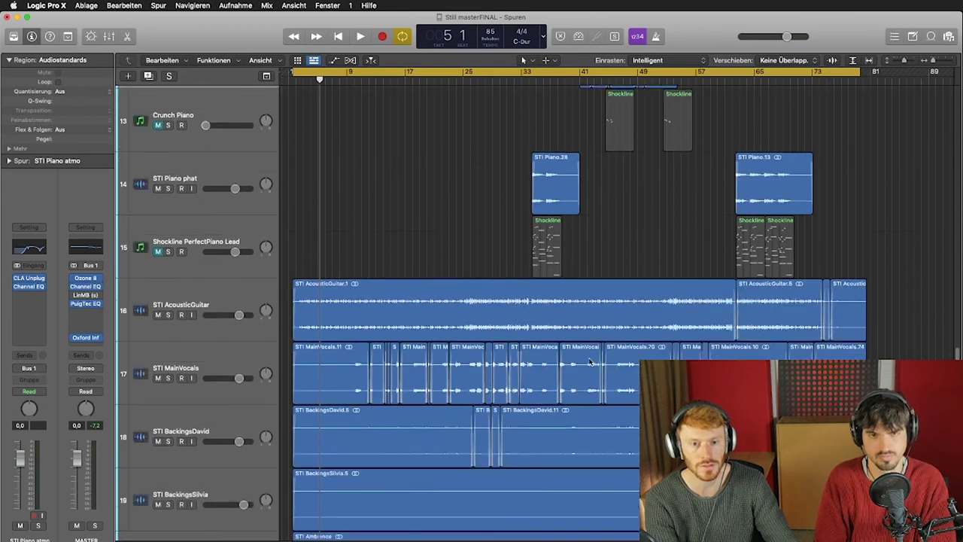
scroll(610, 371, "down", 4)
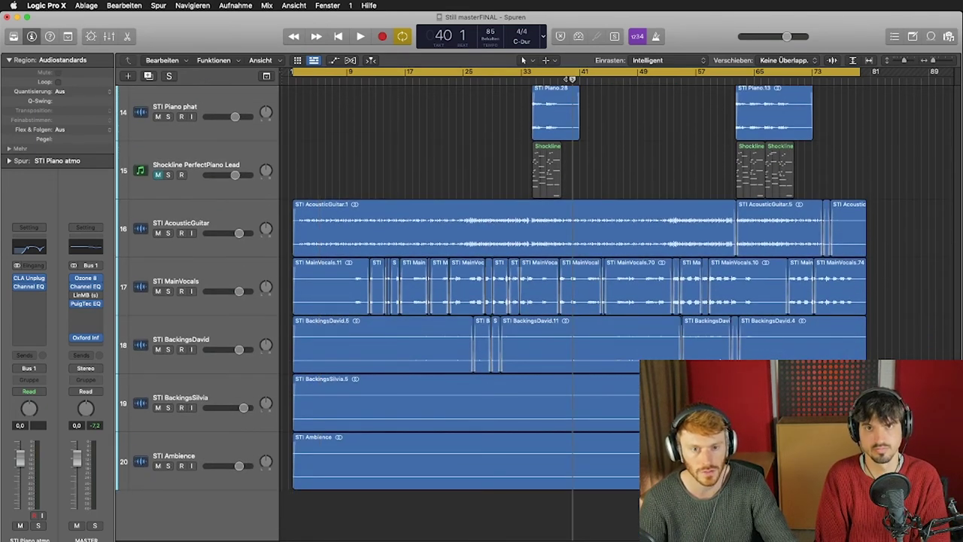
key("space")
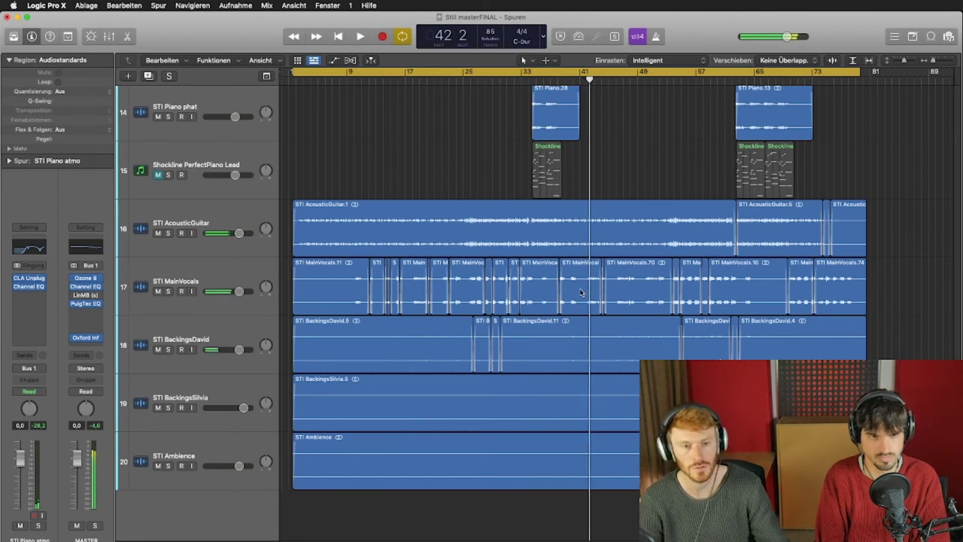
Solo STI Piano atmo, listen from bar 41 to bar 42 and turn off its solo
scroll(583, 283, "up", 5)
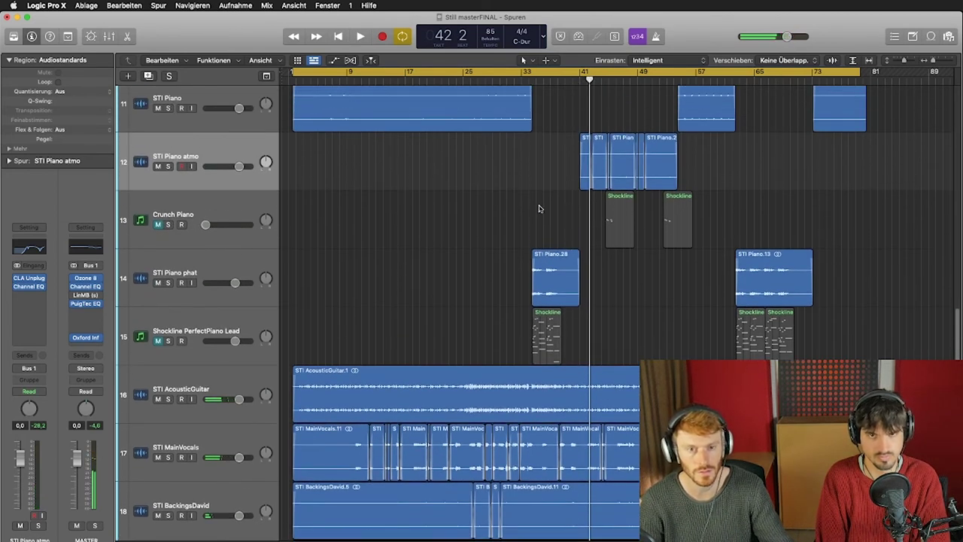
left_click(168, 166)
left_click_drag(588, 80, 580, 79)
key("space")
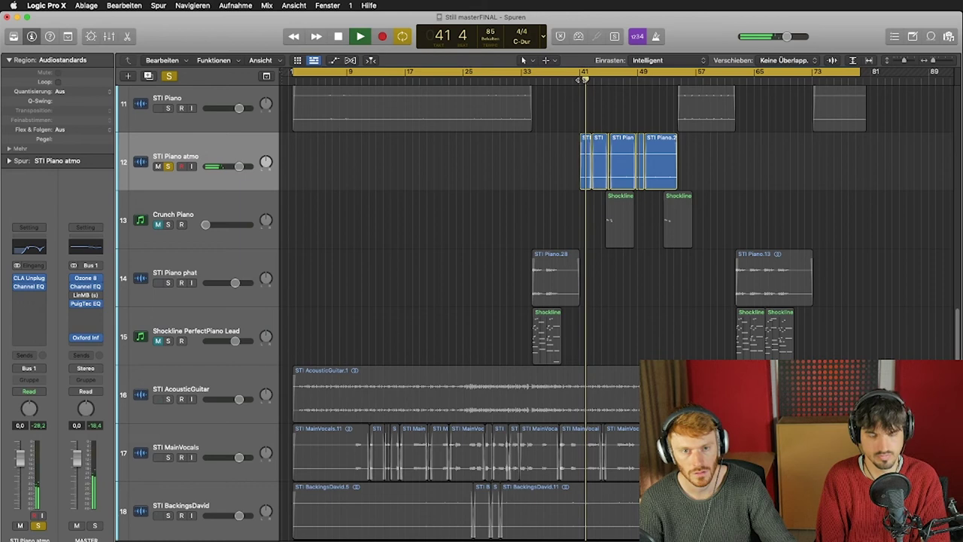
key("space")
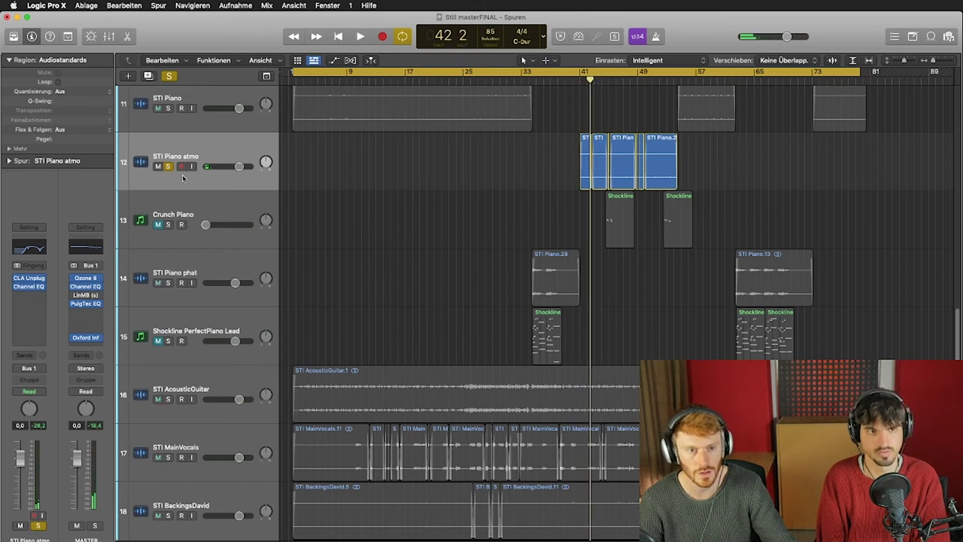
left_click(167, 166)
Play the mix from bar 44 and solo STI Piano atmo during playback, stopping at bar 46
scroll(578, 191, "down", 5)
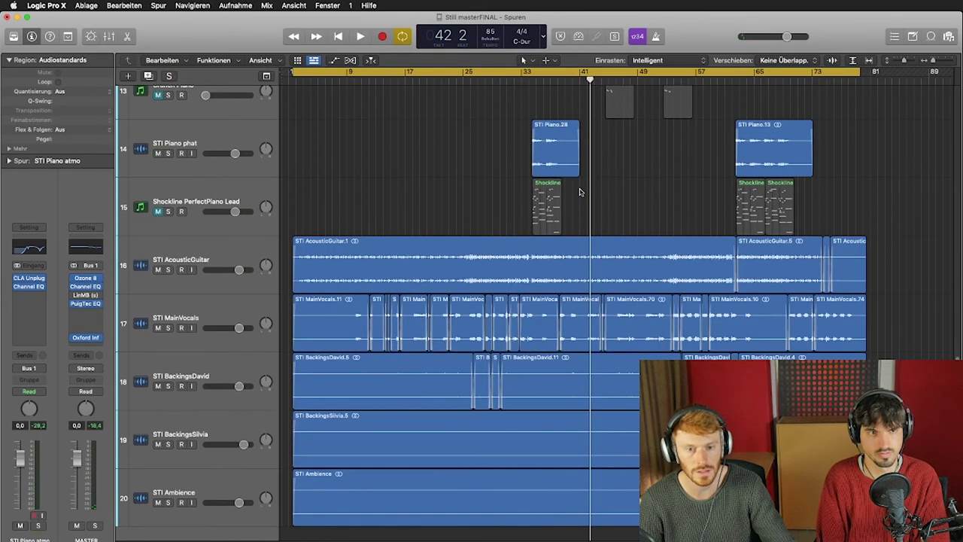
scroll(579, 192, "up", 2)
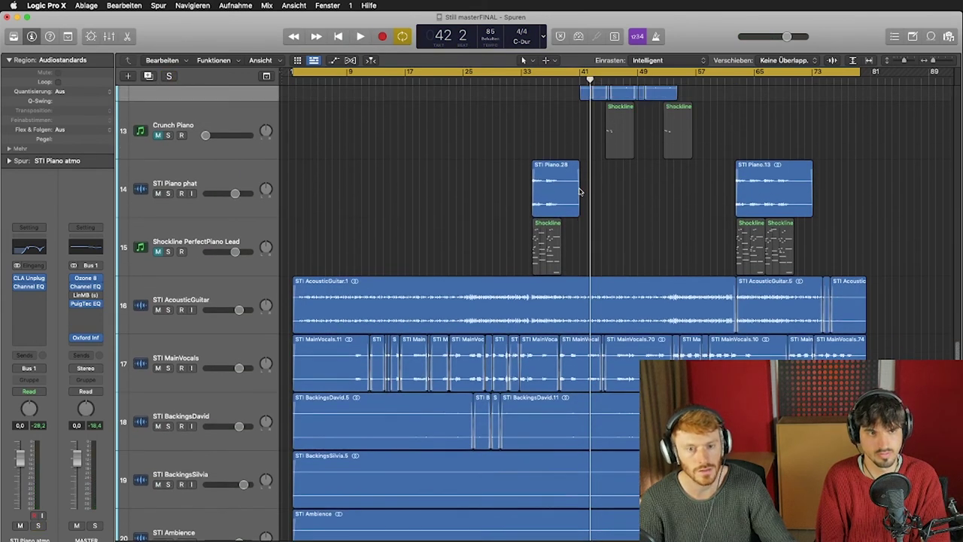
left_click(600, 79)
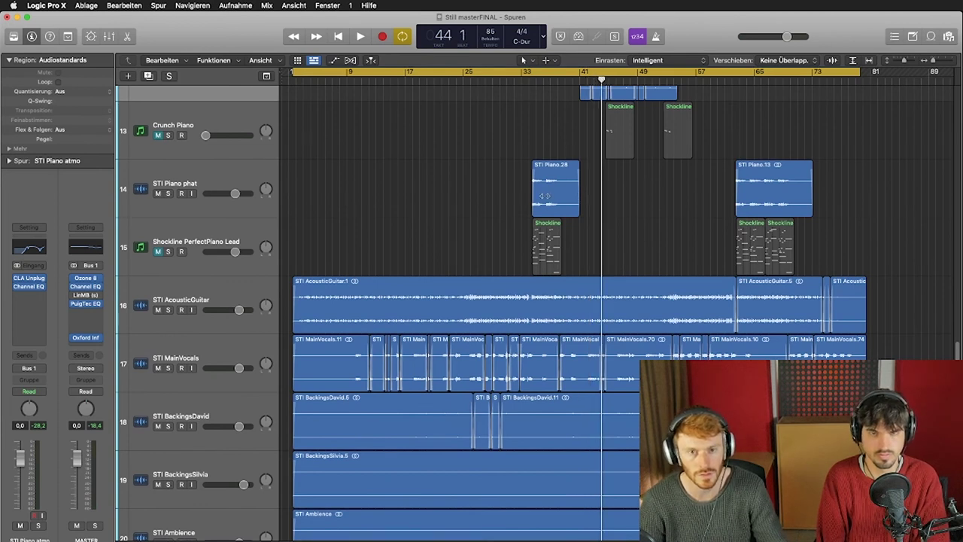
scroll(545, 195, "up", 6)
key("space")
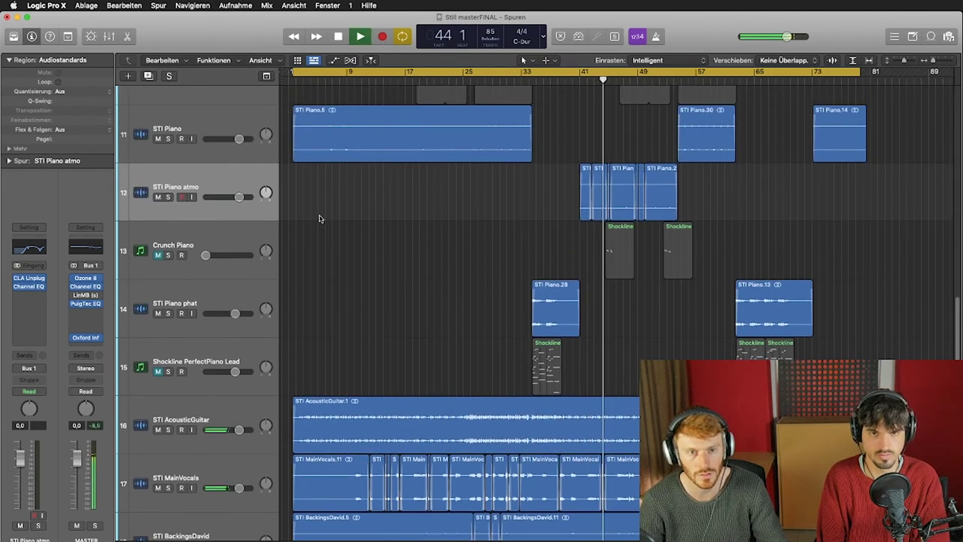
left_click(168, 197)
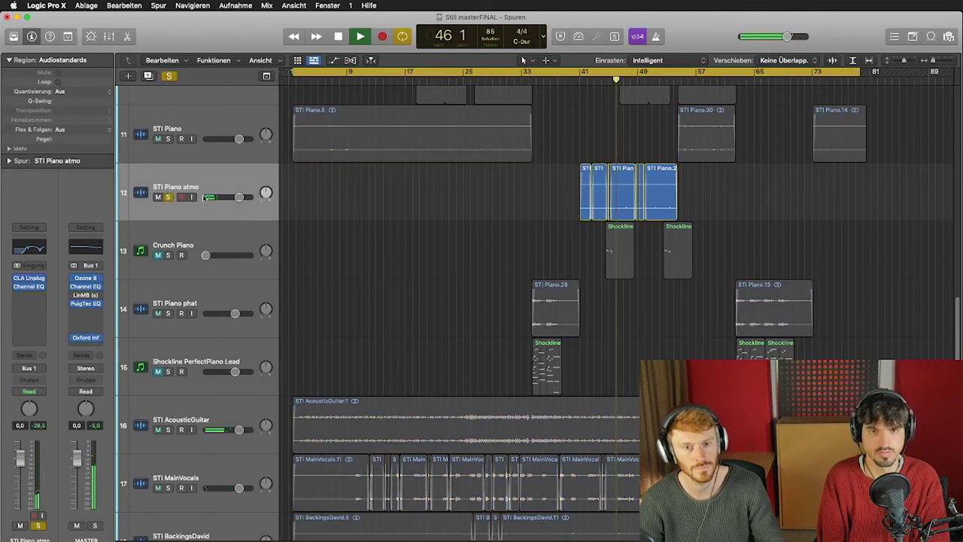
key("space")
Replay the soloed STI Piano atmo track from bar 44 to bar 45 and turn off its solo
left_click(603, 79)
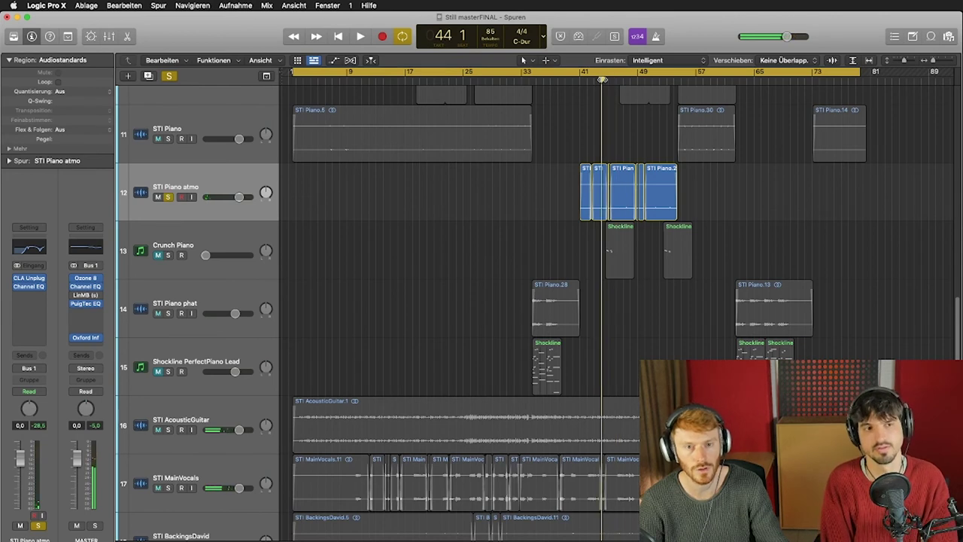
key("space")
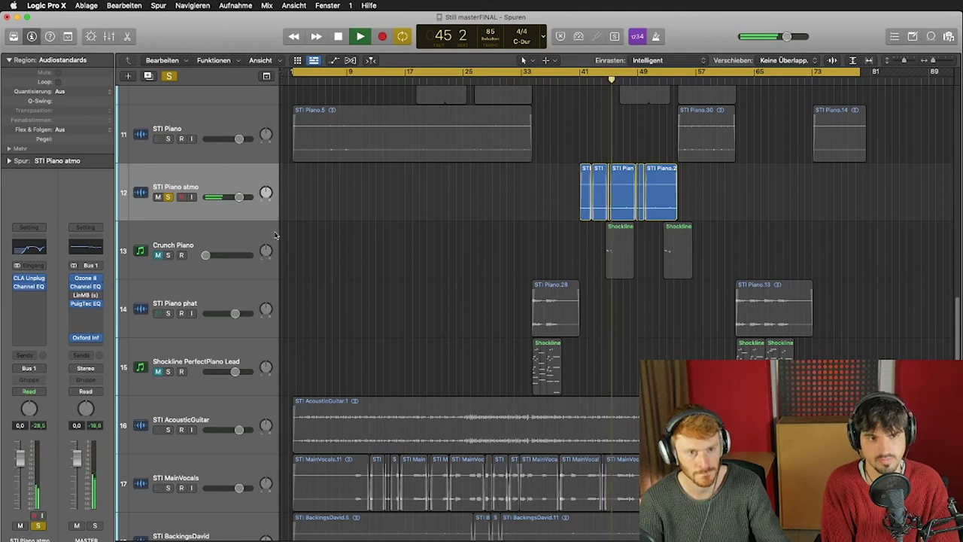
key("space")
left_click(168, 197)
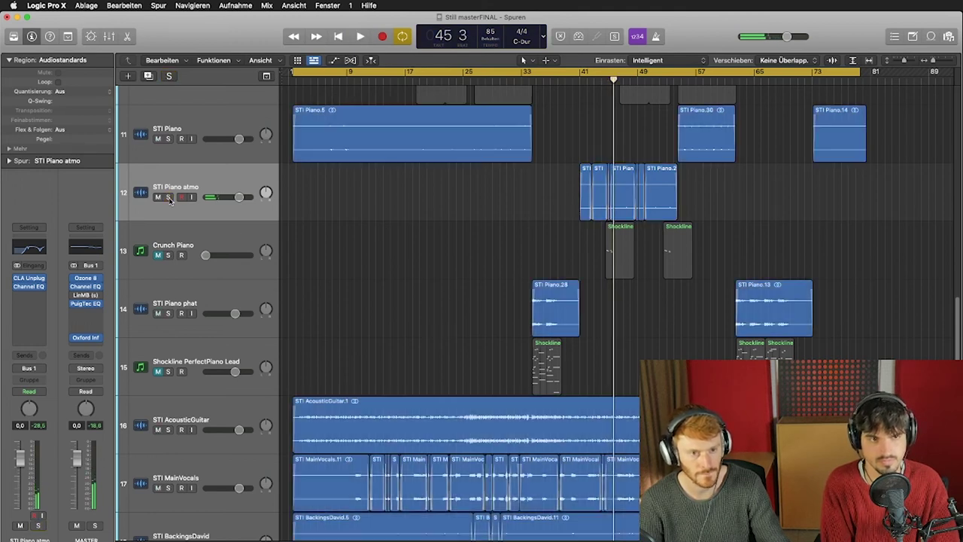
Select the Crunch Piano track and inspect its UVIWorkstation instrument, Valhalla effect and J37 tape plug-in, closing each window
left_click(195, 245)
left_click(28, 257)
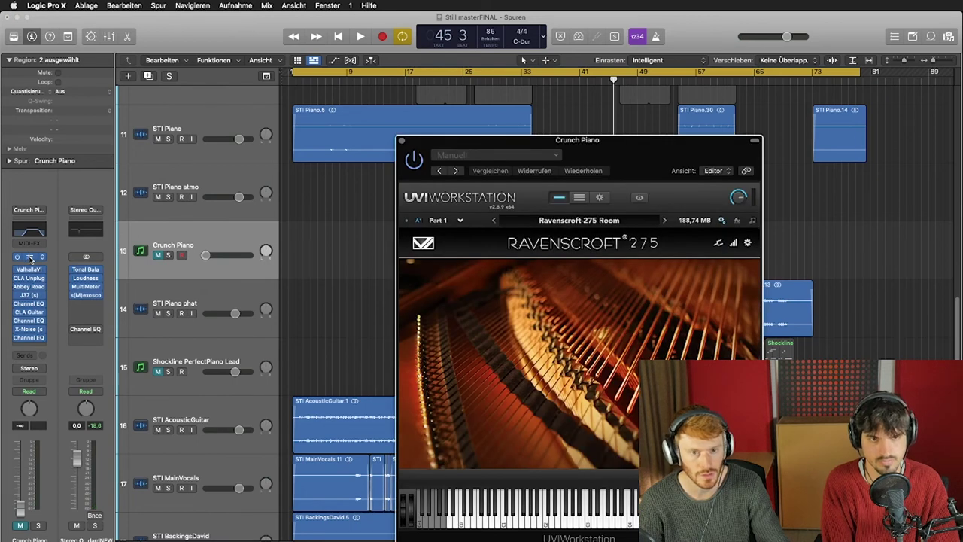
left_click(30, 258)
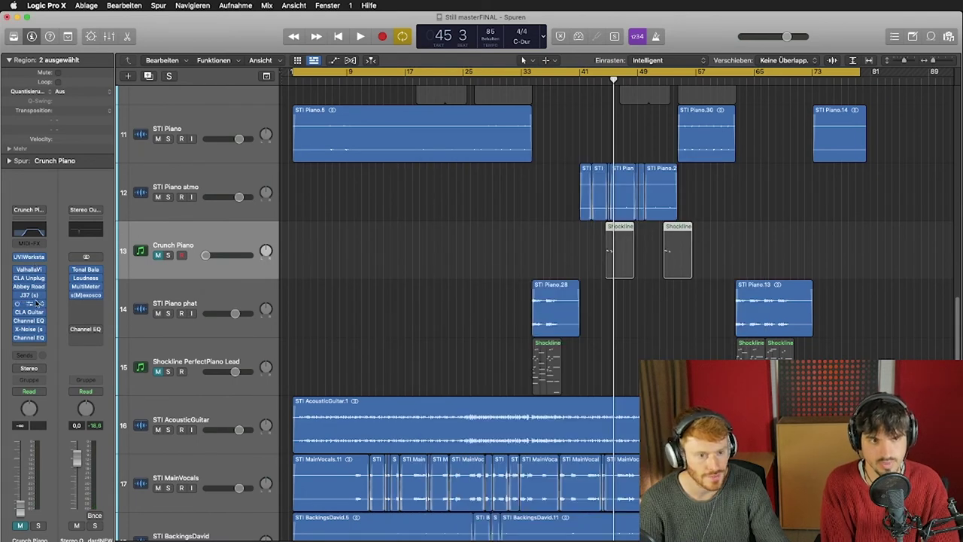
left_click(30, 269)
left_click(30, 270)
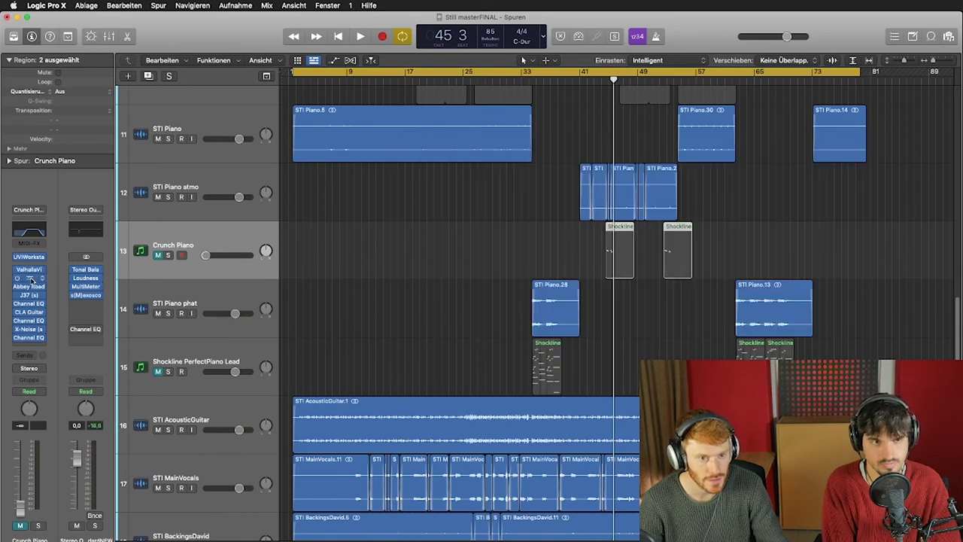
left_click(30, 296)
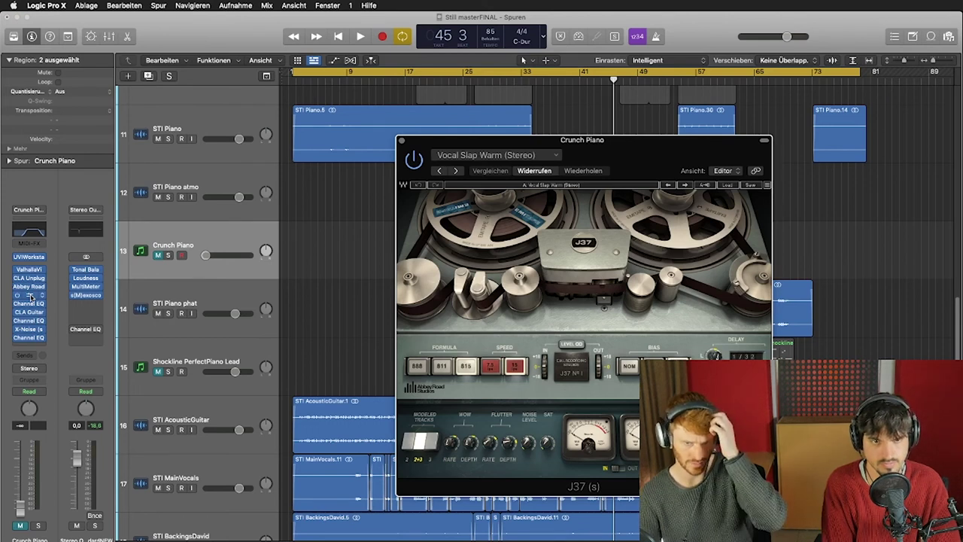
left_click(30, 296)
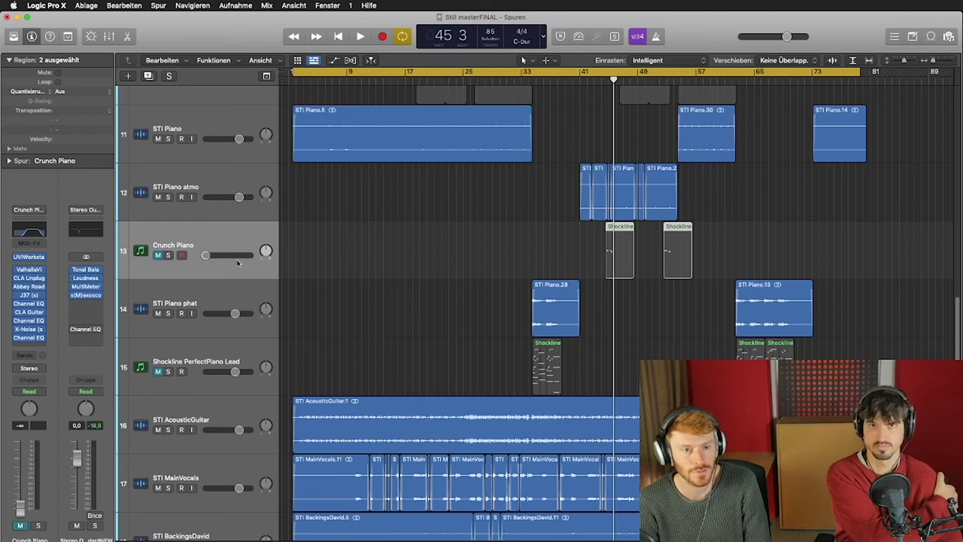
scroll(316, 255, "up", 2)
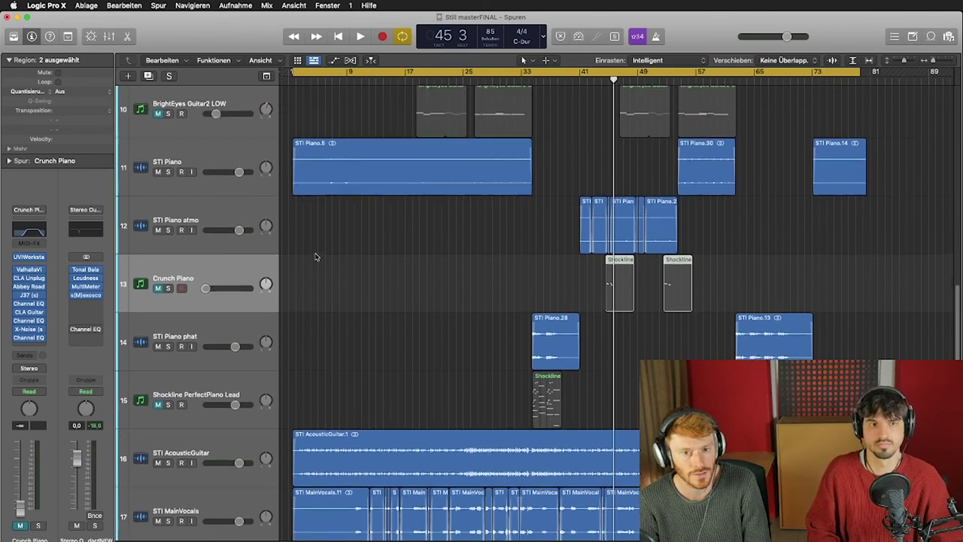
Play the mix around bar 45 and solo STI Piano atmo during playback
scroll(325, 268, "down", 4)
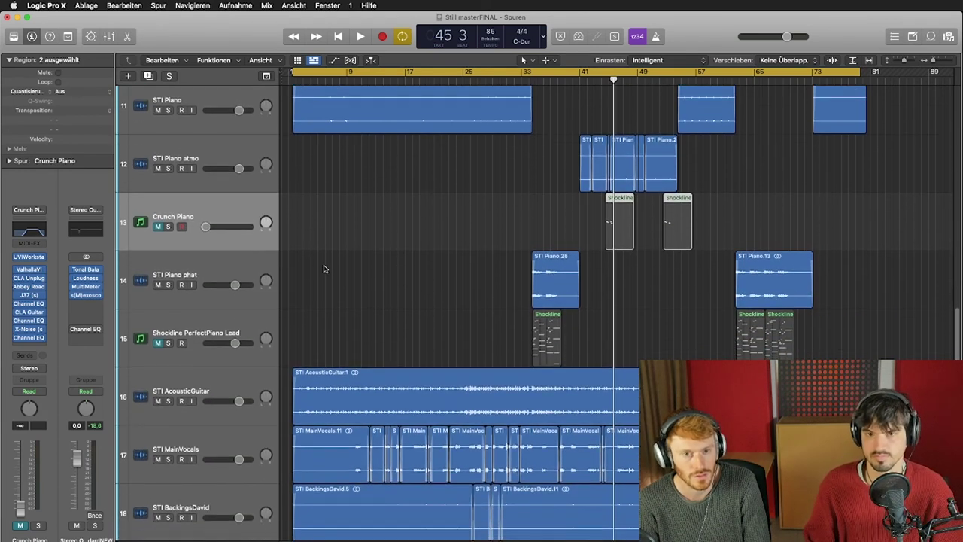
scroll(330, 271, "up", 2)
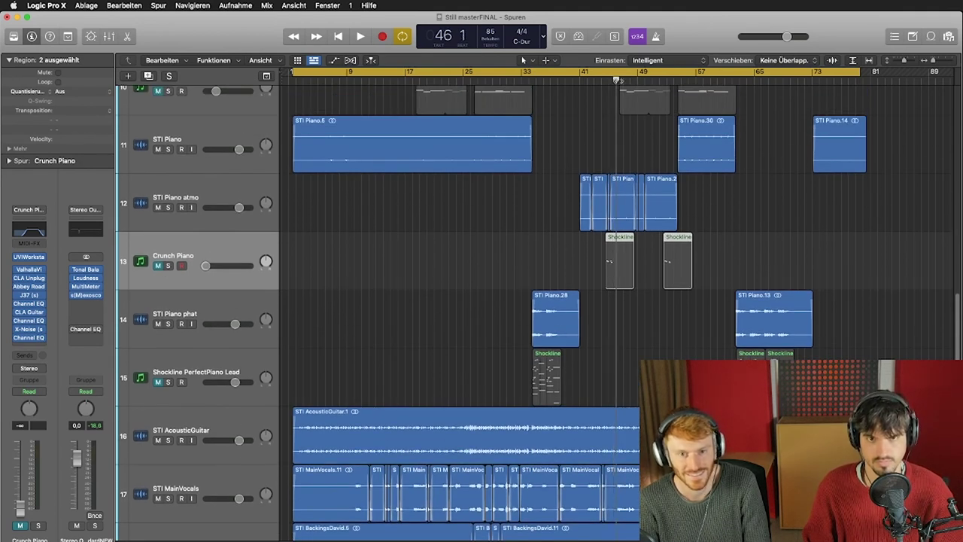
key("space")
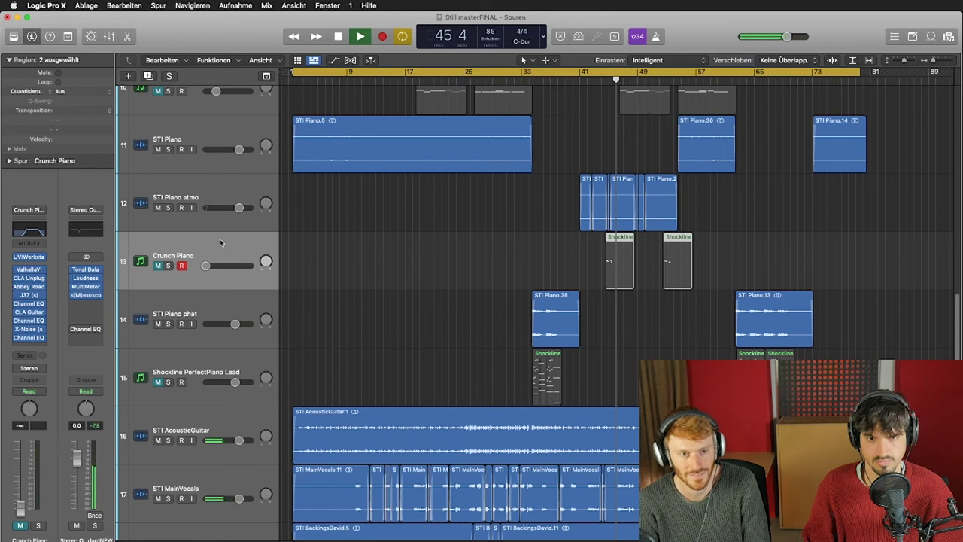
left_click(168, 207)
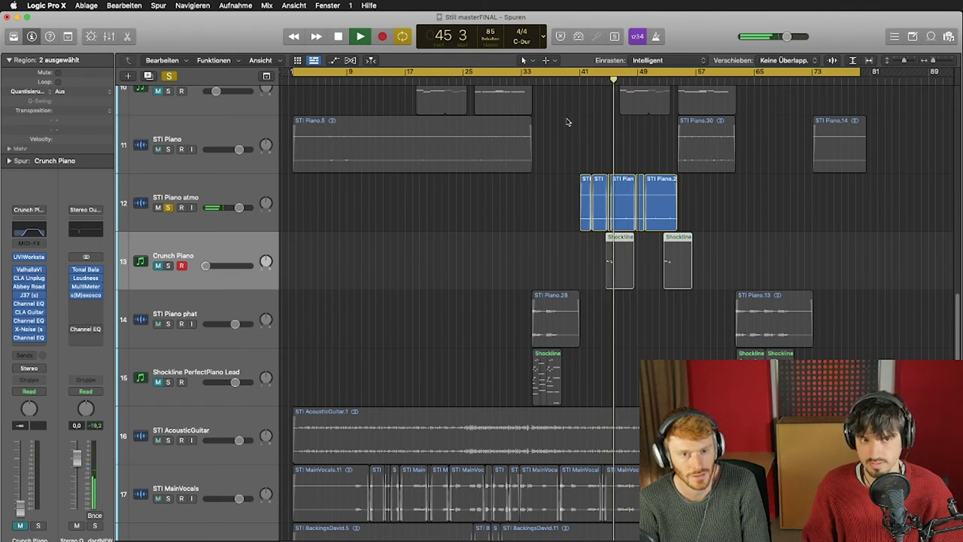
Listen to the soloed STI Piano atmo from just before the second Crunch Piano region, stop at bar 53, turn off its solo and deselect all regions
left_click(660, 80)
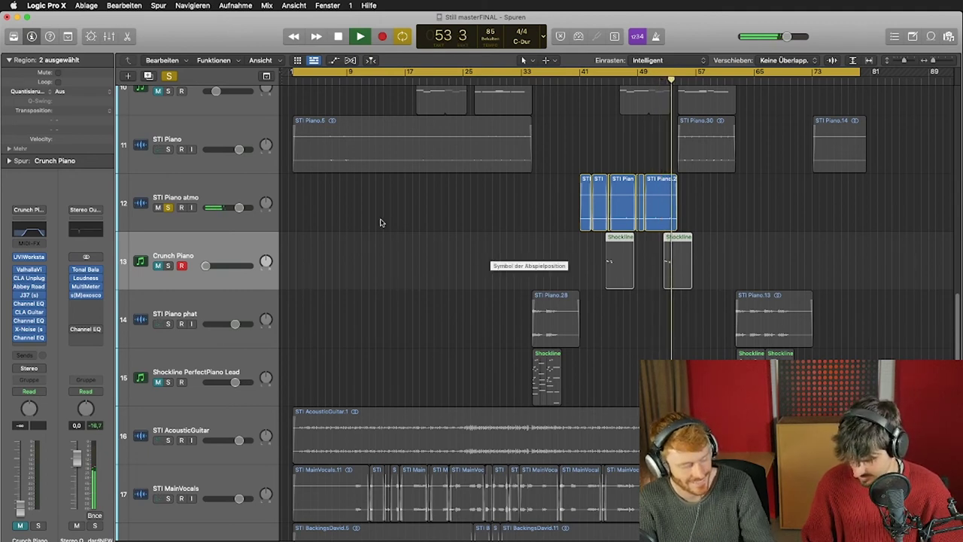
key("space")
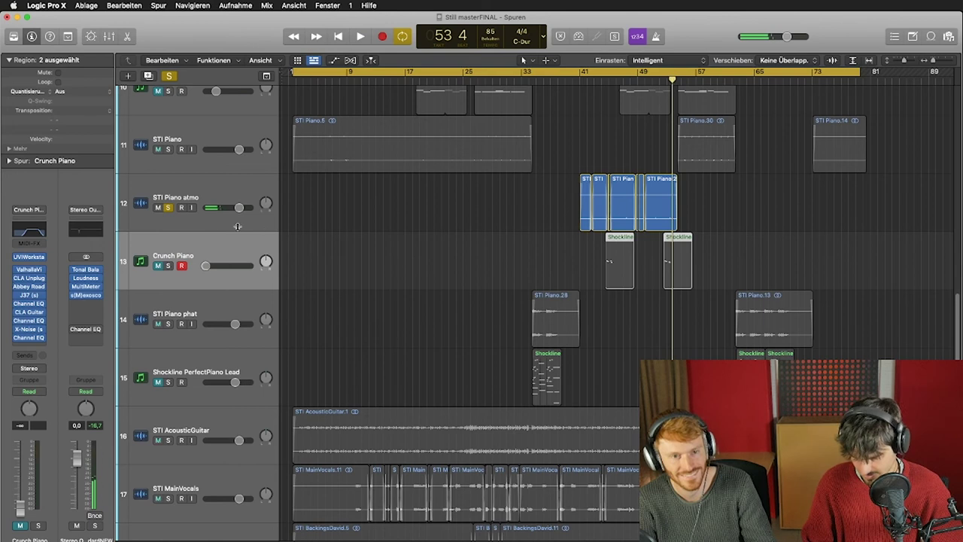
left_click(168, 208)
left_click(445, 316)
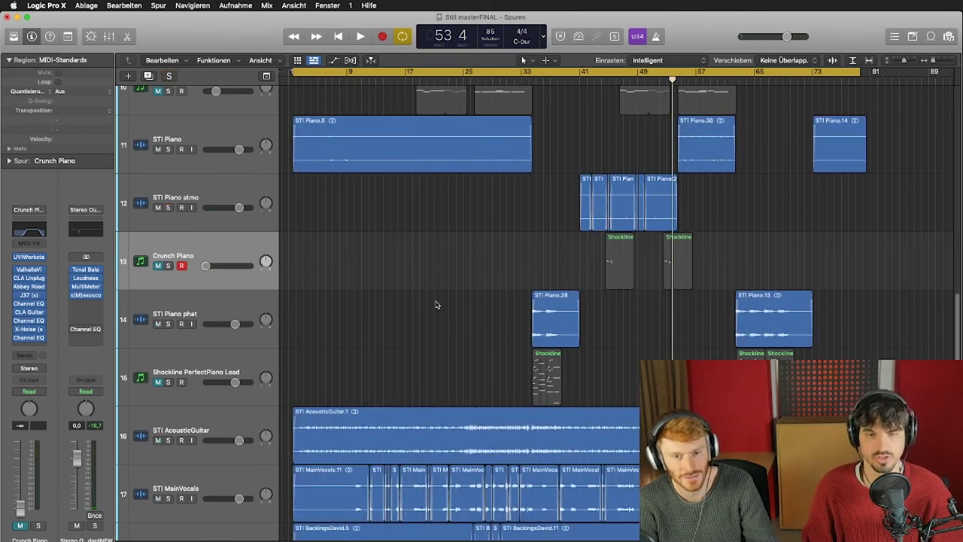
Select and solo the STI ElectricEighths track, listen from bar 54 to bar 58 and turn off its solo
scroll(429, 304, "down", 4)
scroll(426, 304, "up", 15)
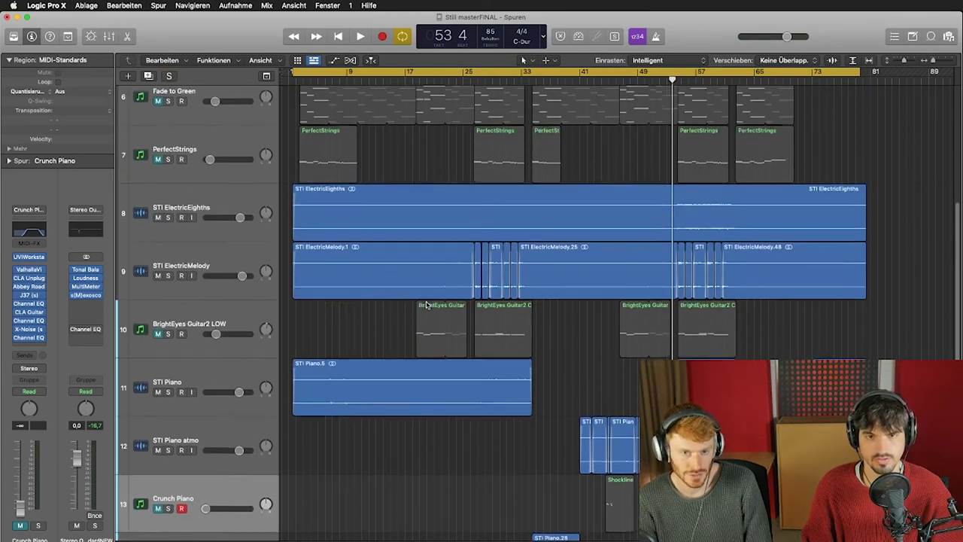
left_click(181, 258)
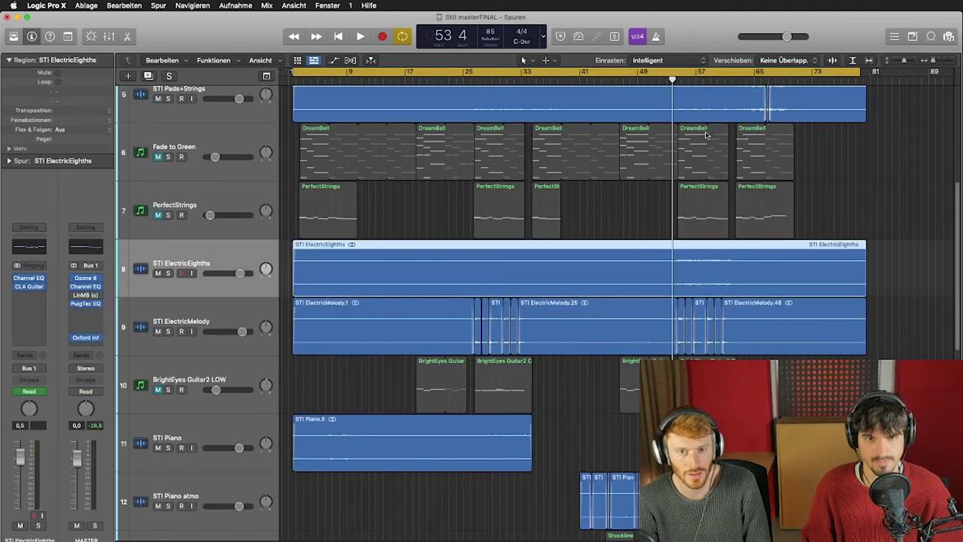
left_click(168, 272)
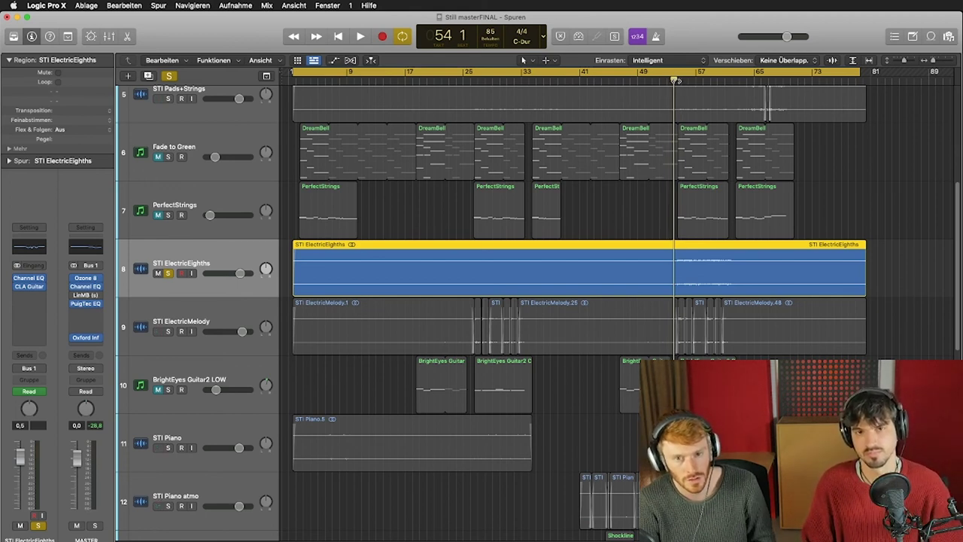
key("space")
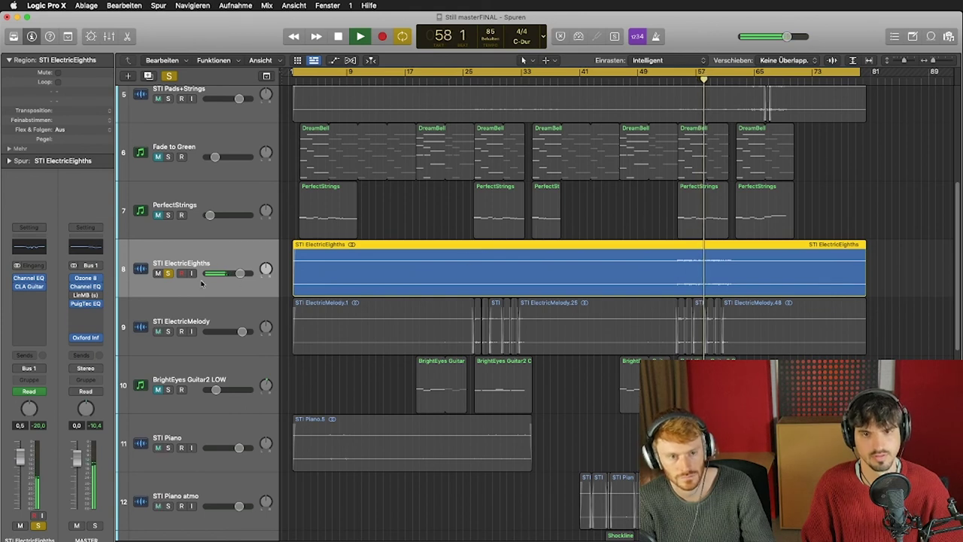
key("space")
left_click(167, 273)
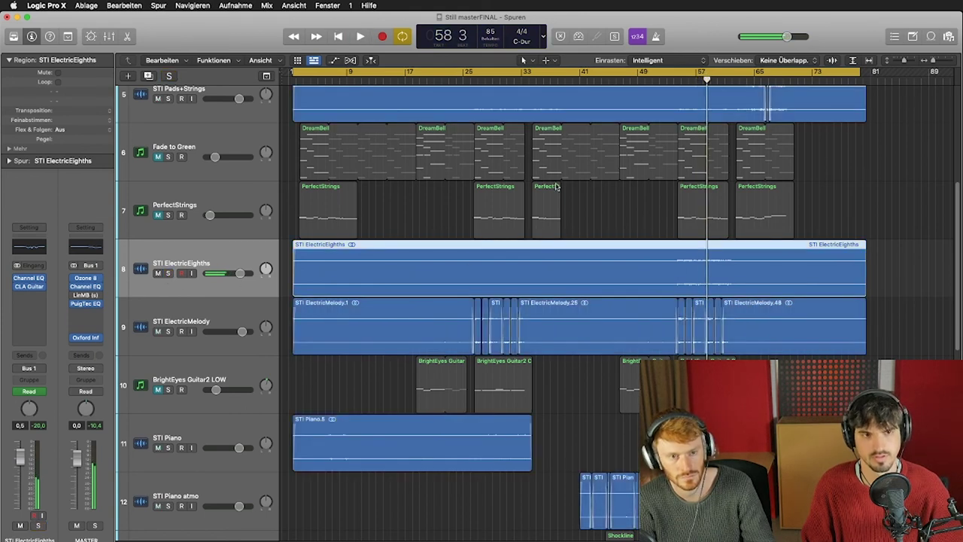
Replay the full mix from bar 54 and stop at bar 58
left_click(677, 79)
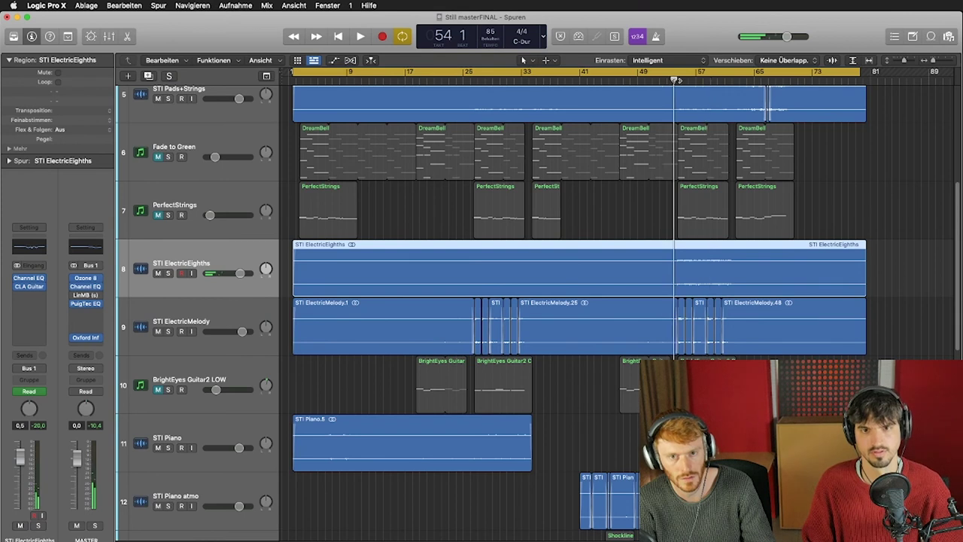
key("space")
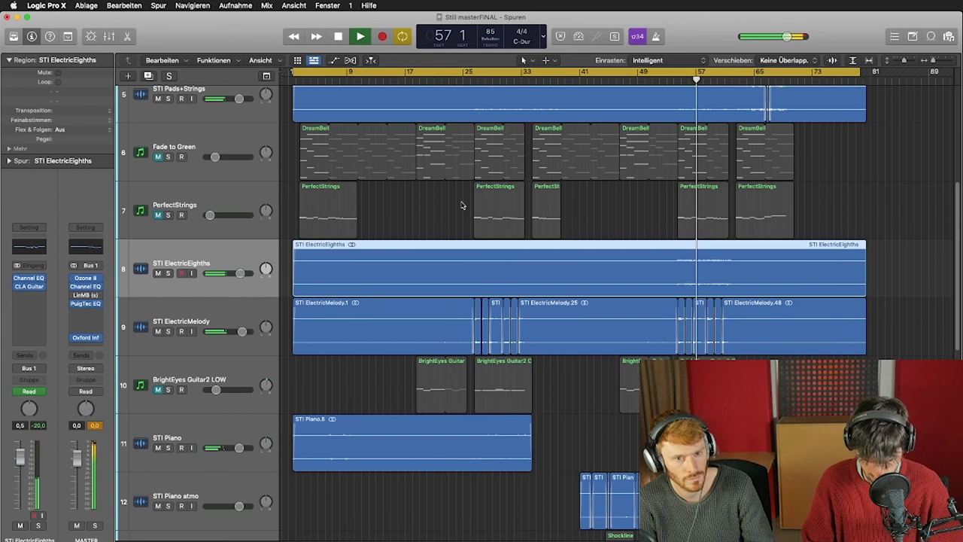
scroll(628, 249, "up", 3)
scroll(623, 258, "up", 3)
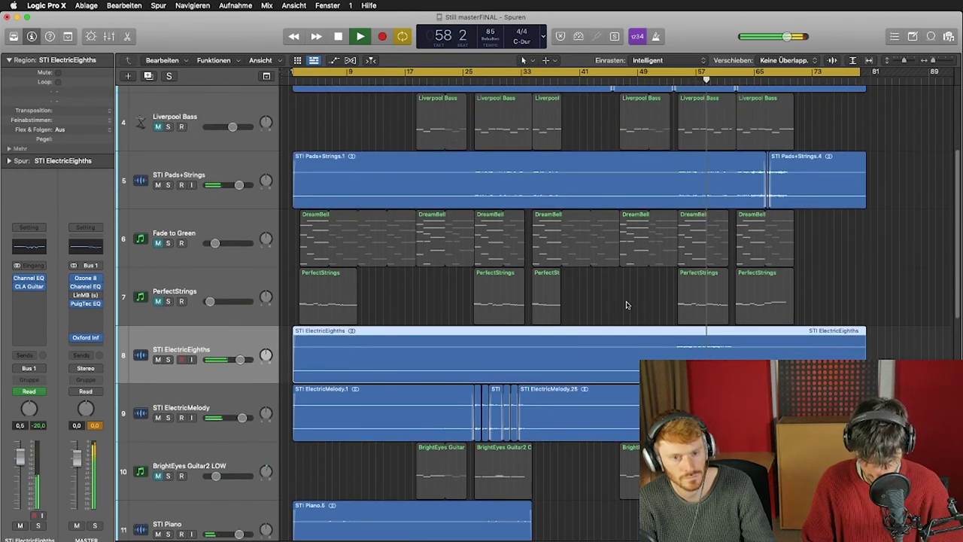
key("space")
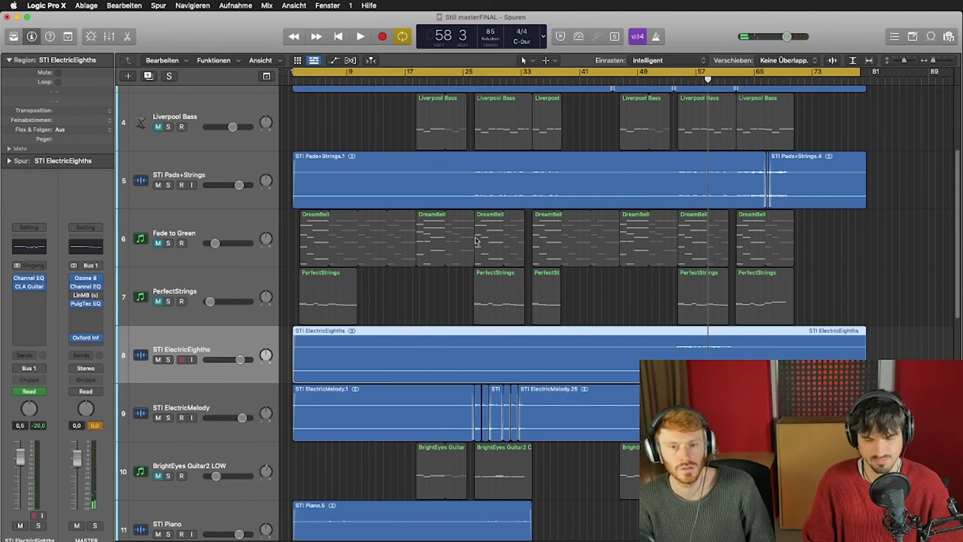
Reduce the track height until all 20 tracks fit in view, review the whole arrangement and deselect the STI ElectricEighths region
scroll(595, 326, "up", 4)
scroll(552, 374, "up", 2)
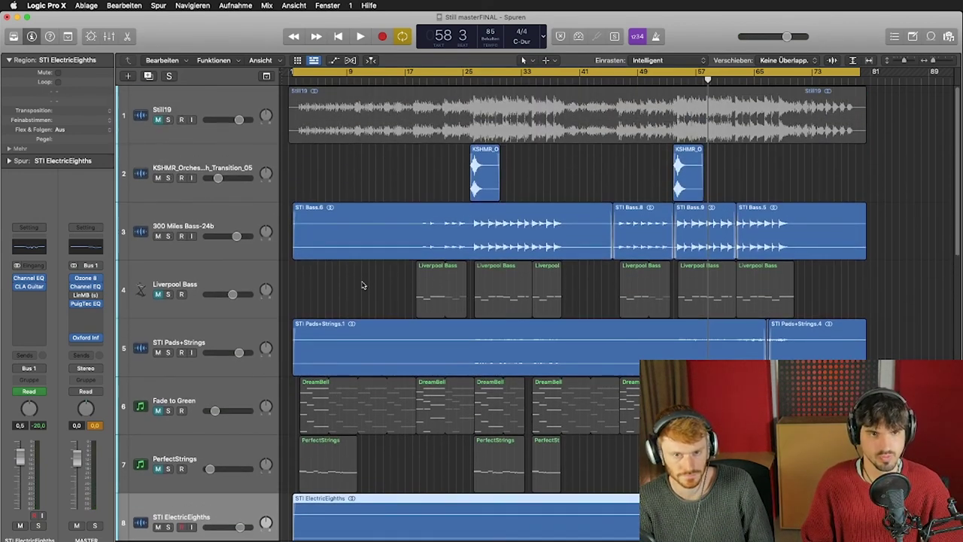
scroll(361, 285, "down", 8)
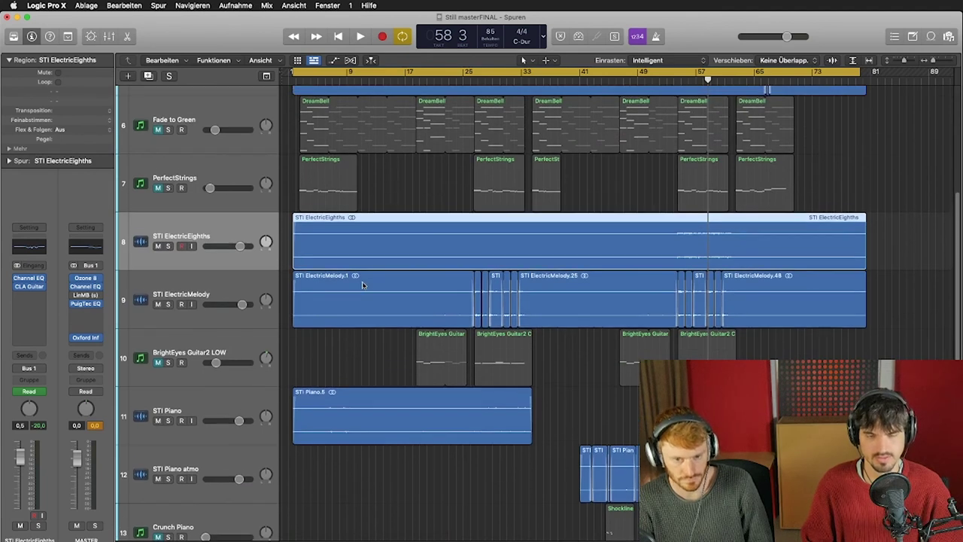
scroll(362, 285, "down", 8)
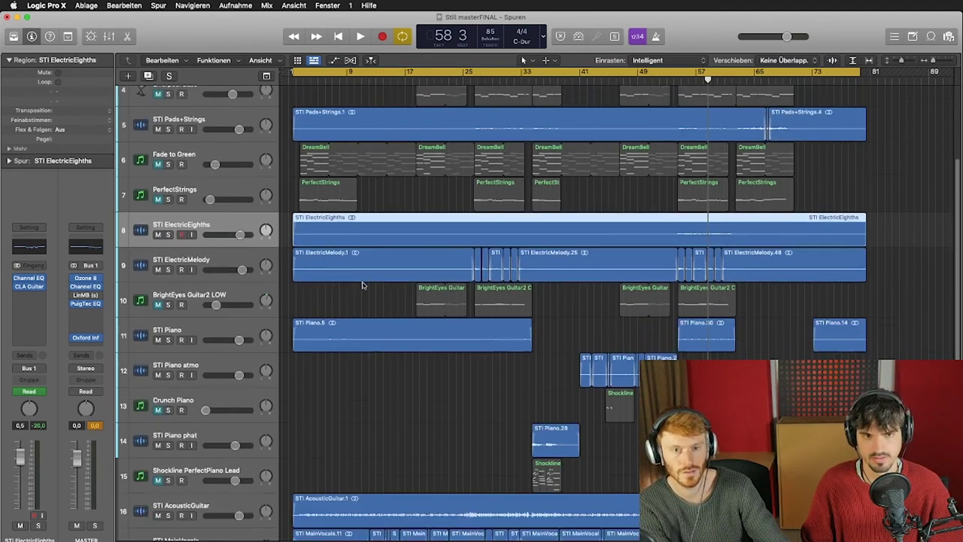
scroll(362, 284, "down", 5)
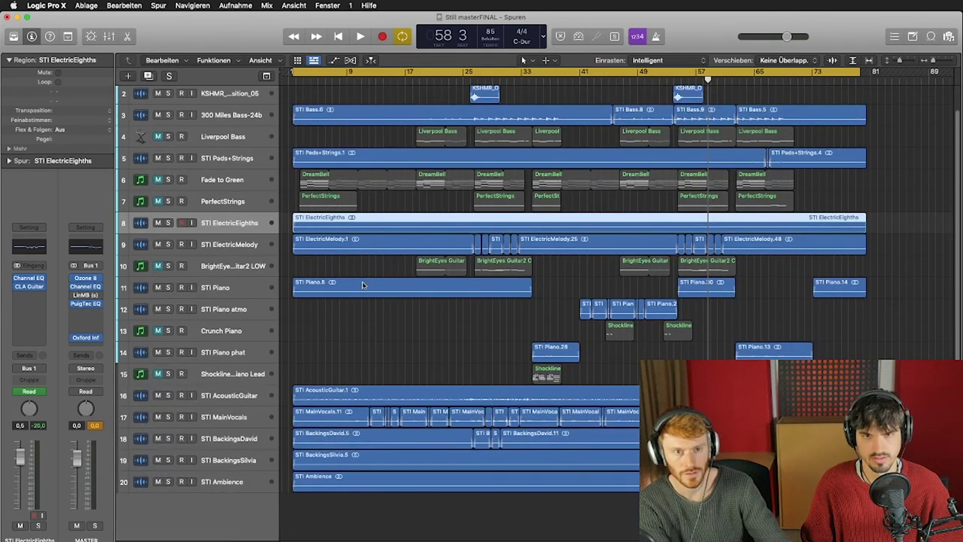
scroll(448, 421, "up", 2)
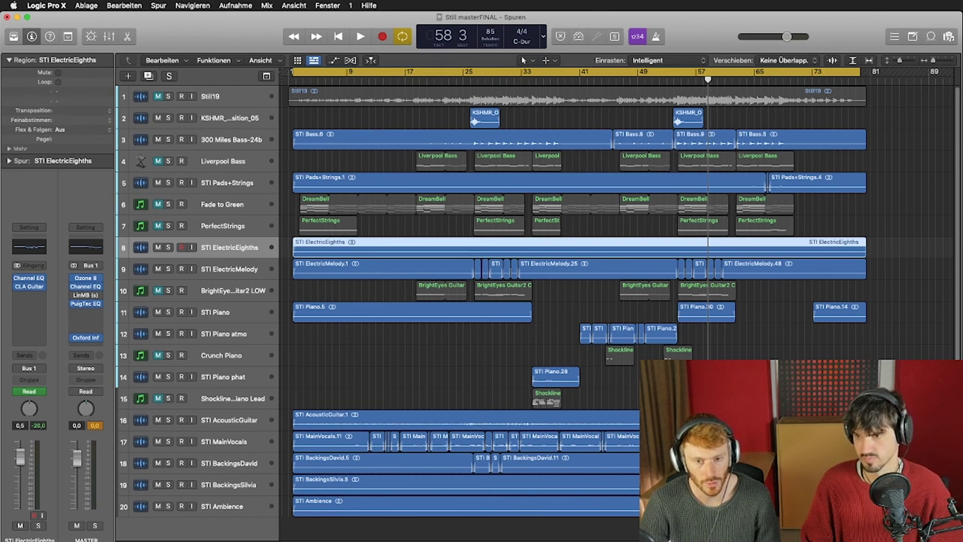
left_click(506, 356)
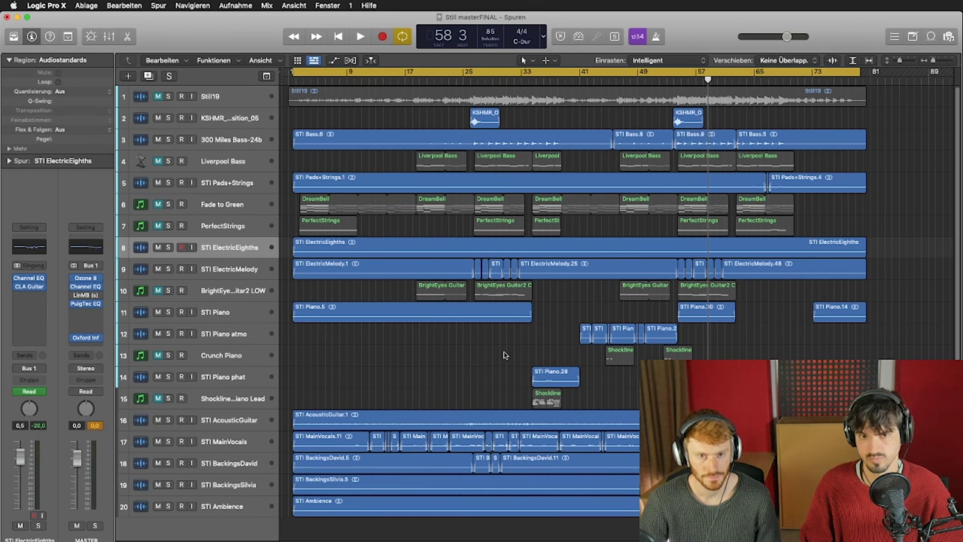